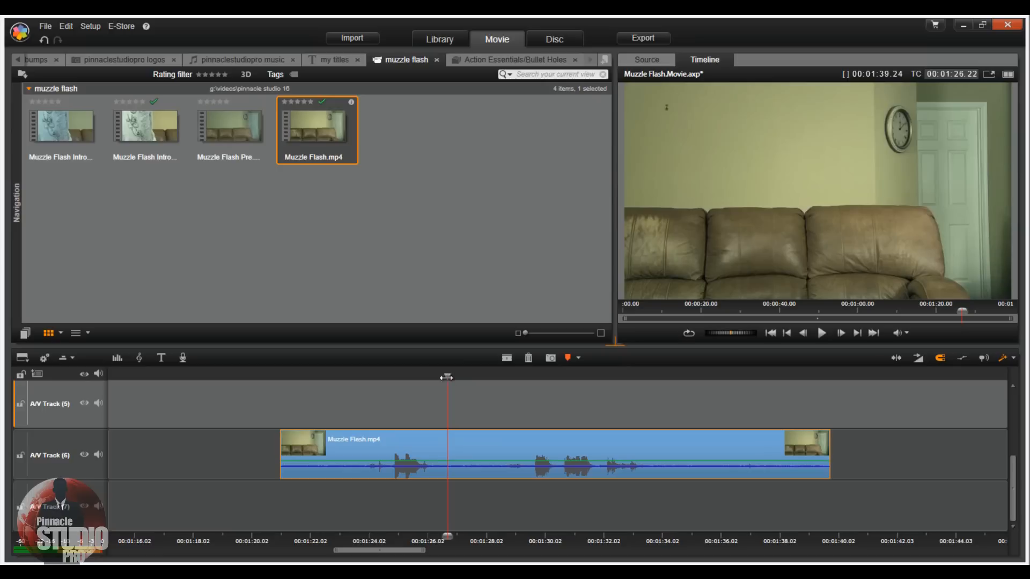
Find the frame of the first gunshot in the Muzzle Flash.mp4 clip and add a timeline marker at 00:01:24.25.
mouse_move(446, 378)
mouse_down()
mouse_move(604, 386)
mouse_move(382, 404)
mouse_up()
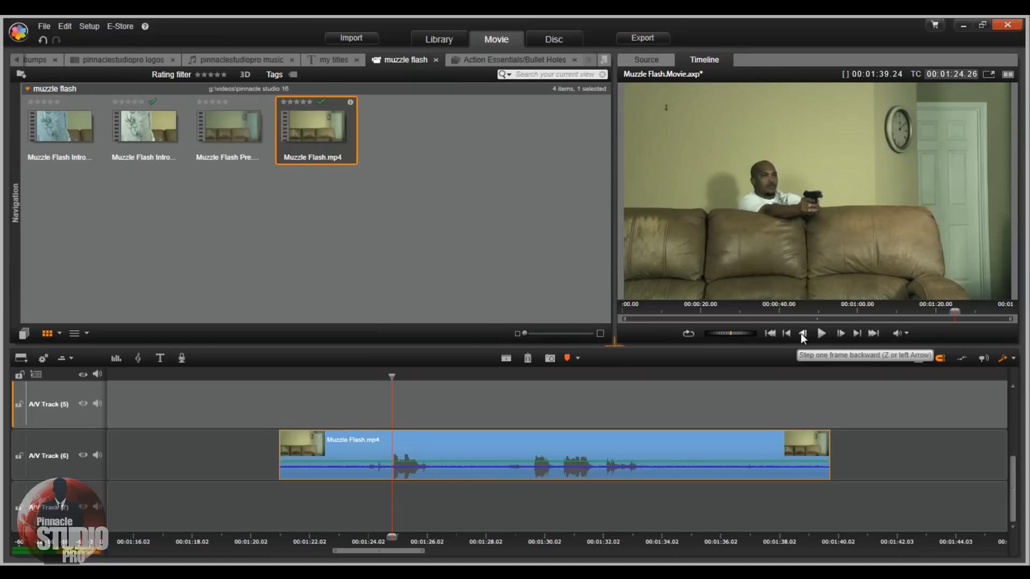
click(840, 334)
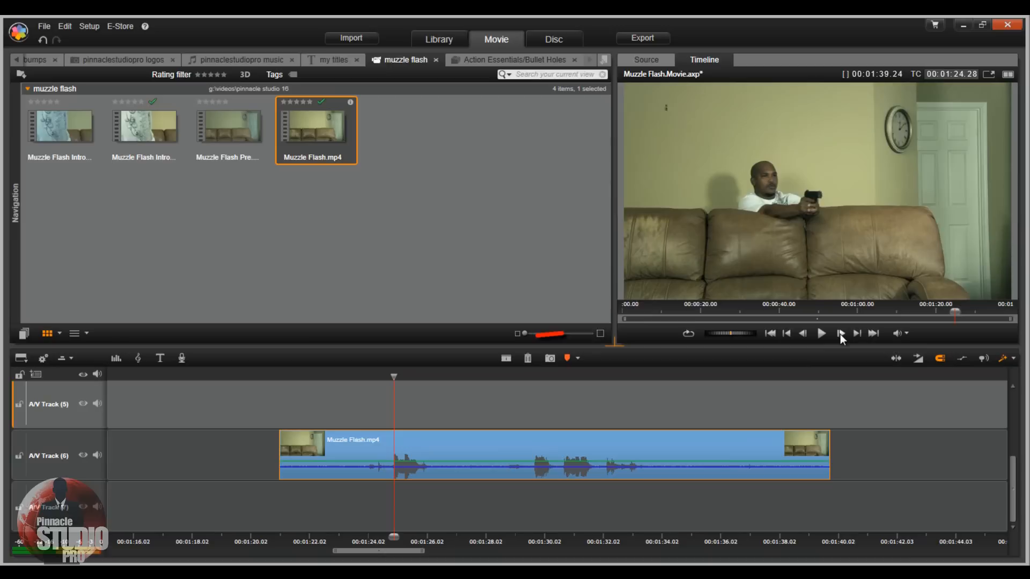
click(803, 336)
click(804, 336)
click(803, 334)
click(805, 334)
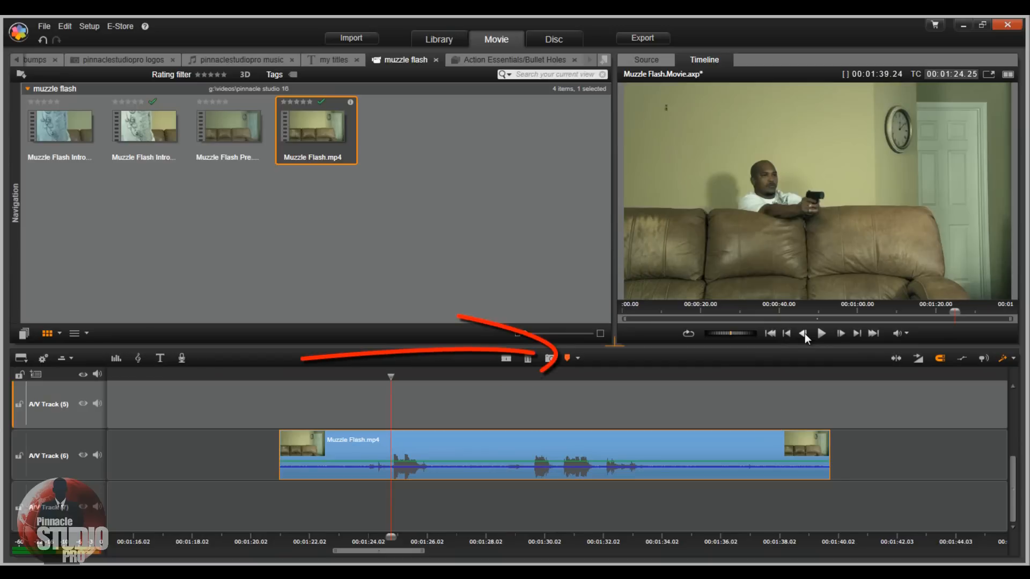
click(566, 358)
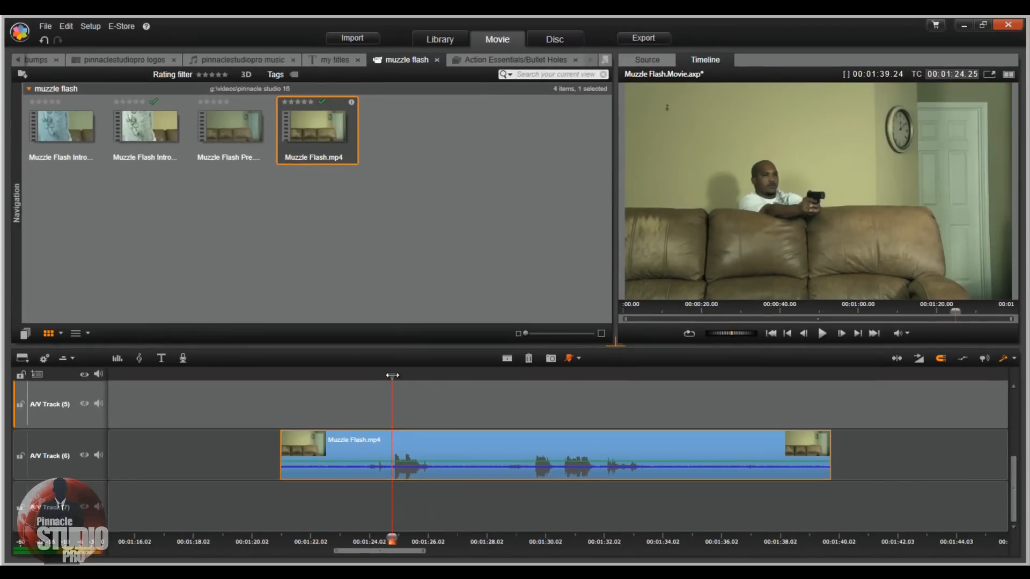
Find the frame of the second gunshot and add another timeline marker at 00:01:25.07.
drag(393, 375, 405, 377)
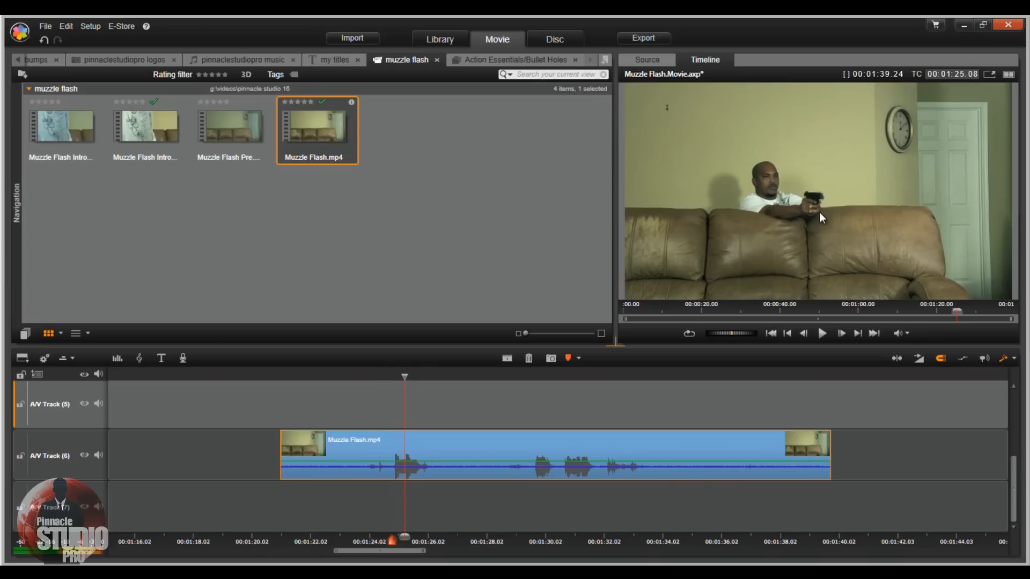
click(803, 334)
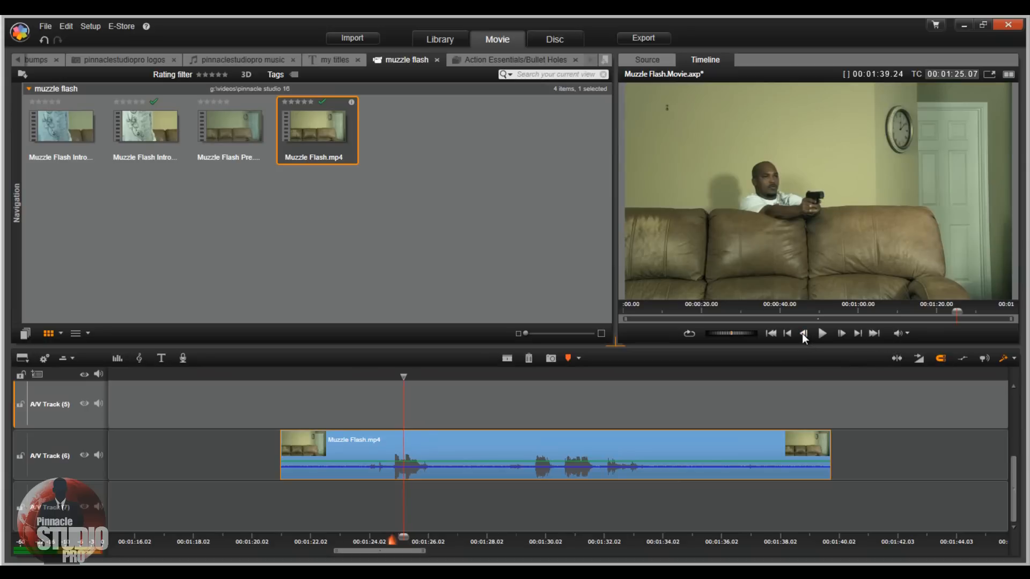
click(568, 359)
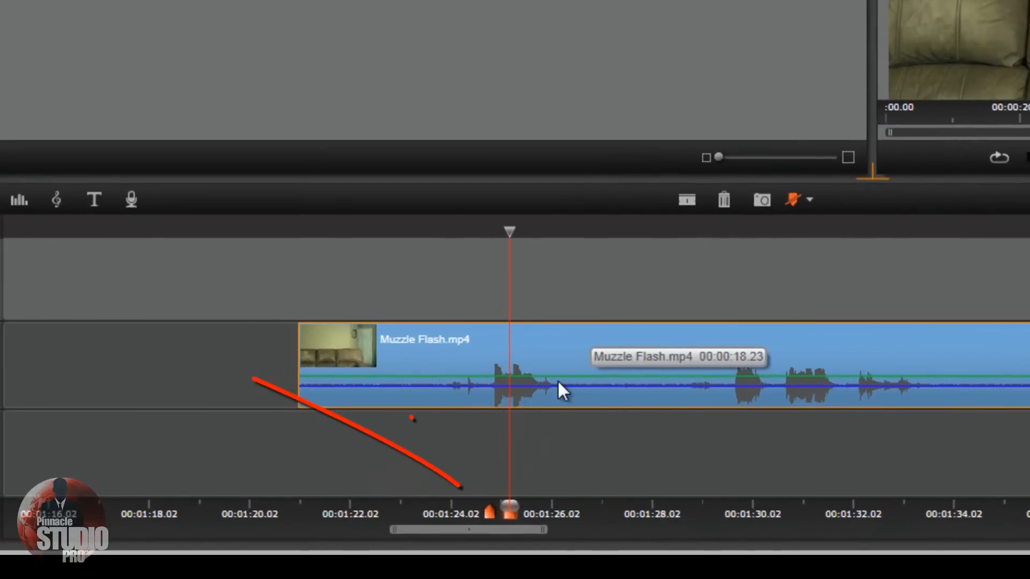
Open the clip's effects editor at the first marker and add Knoll Light Factory from the Red Giant Motion Graphics Toolkit.
click(486, 513)
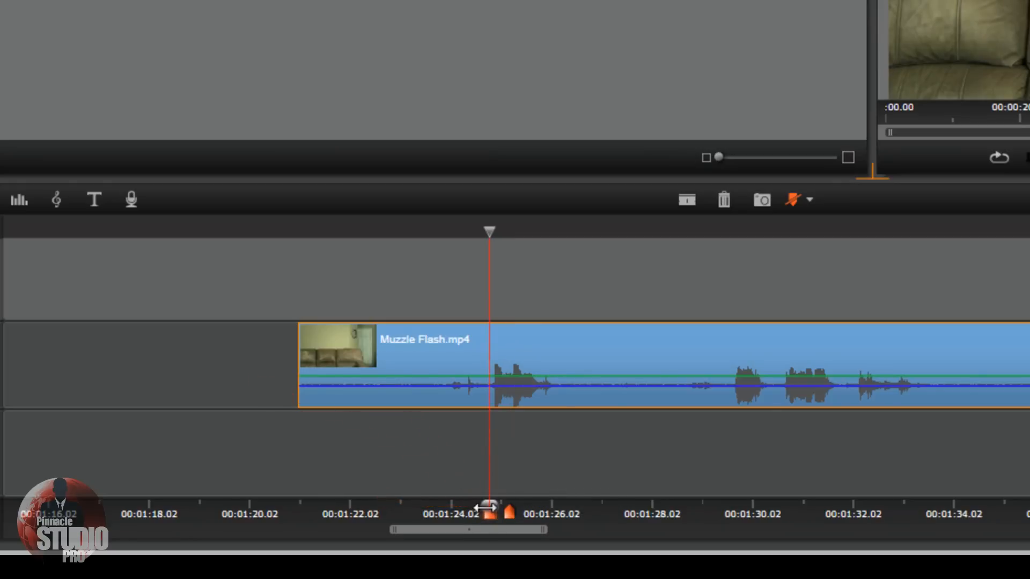
right_click(571, 346)
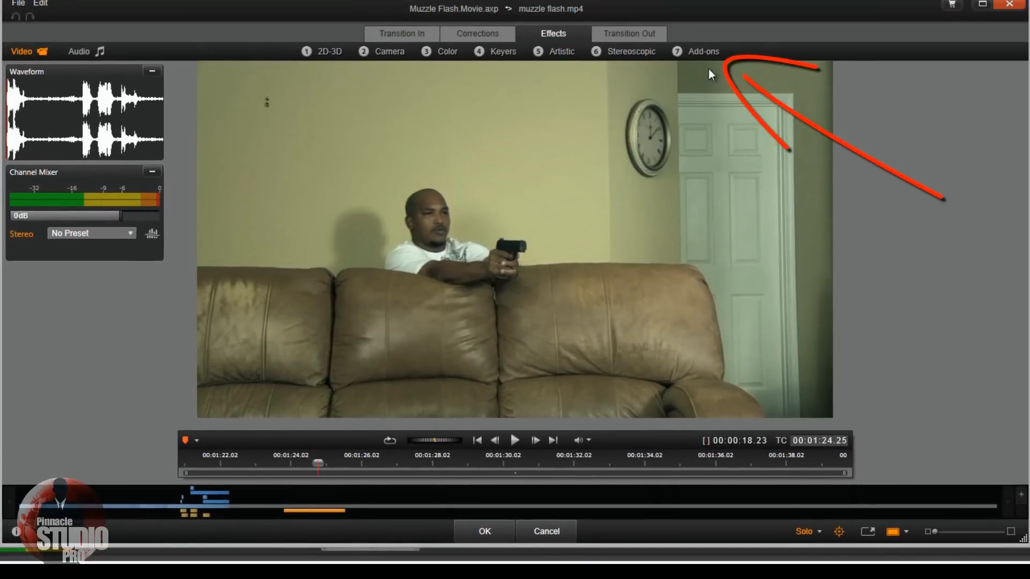
click(702, 53)
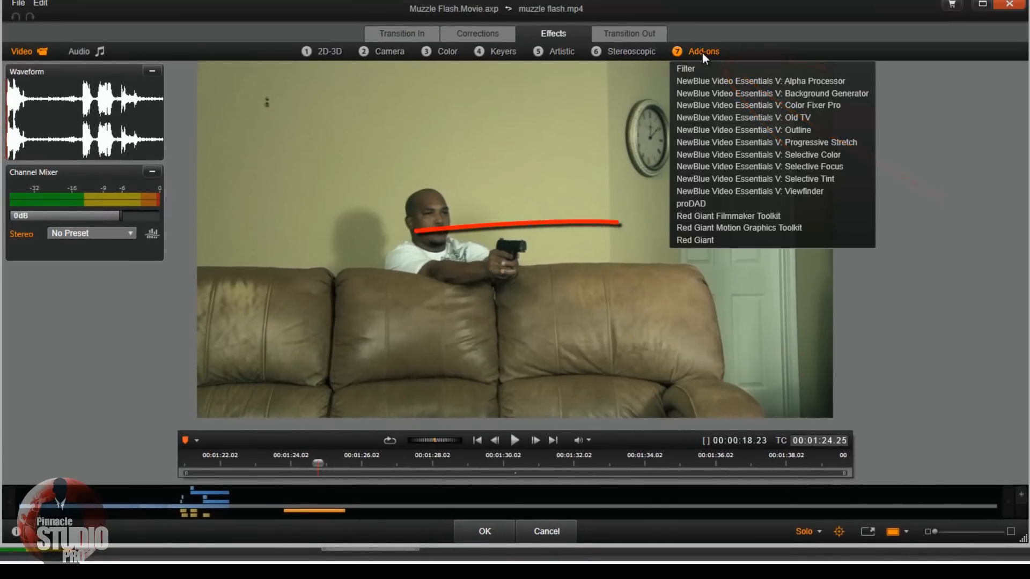
click(784, 230)
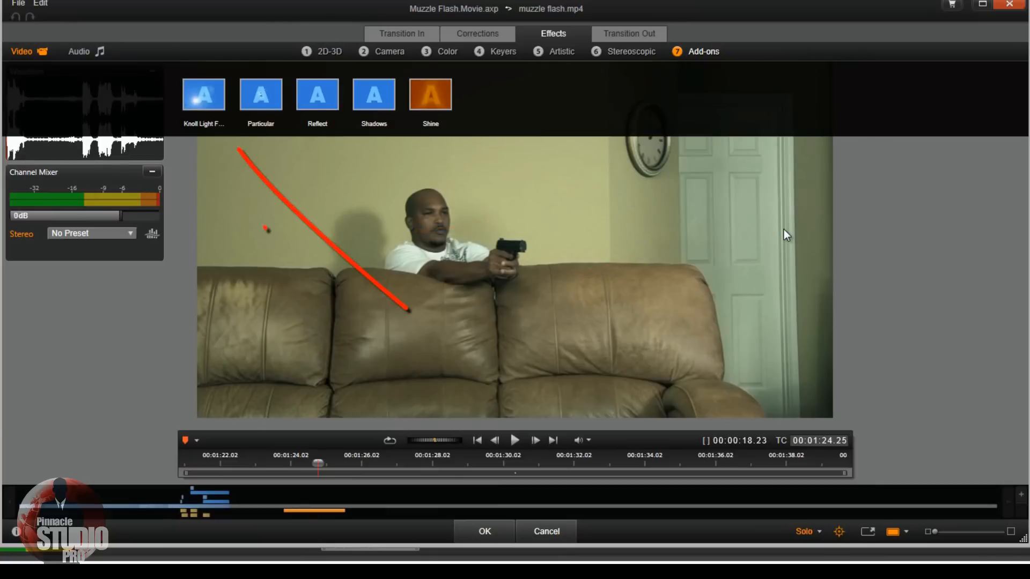
click(210, 95)
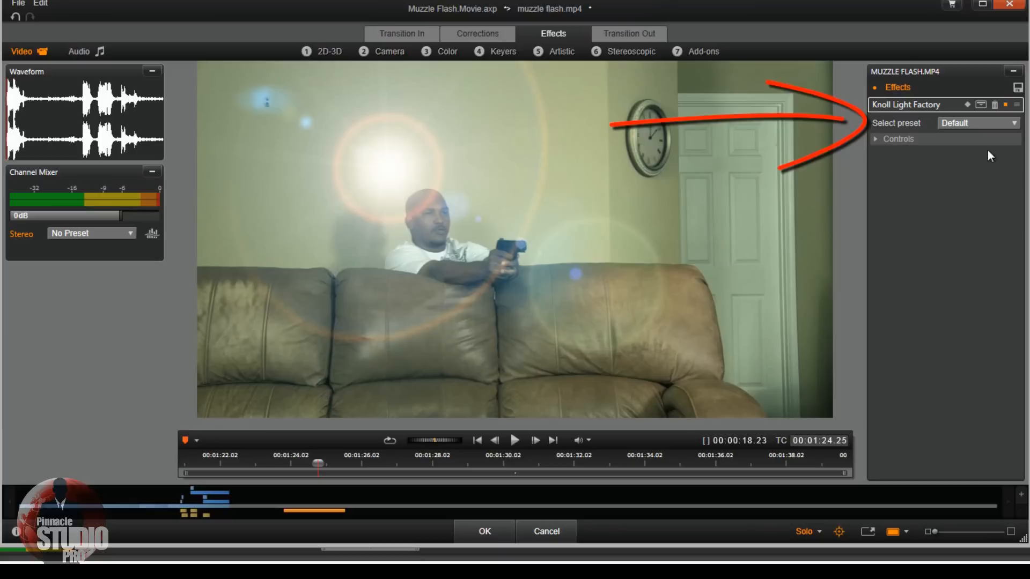
Apply the Orange Spike preset to the Knoll Light Factory effect.
click(1012, 123)
drag(1022, 179, 1021, 260)
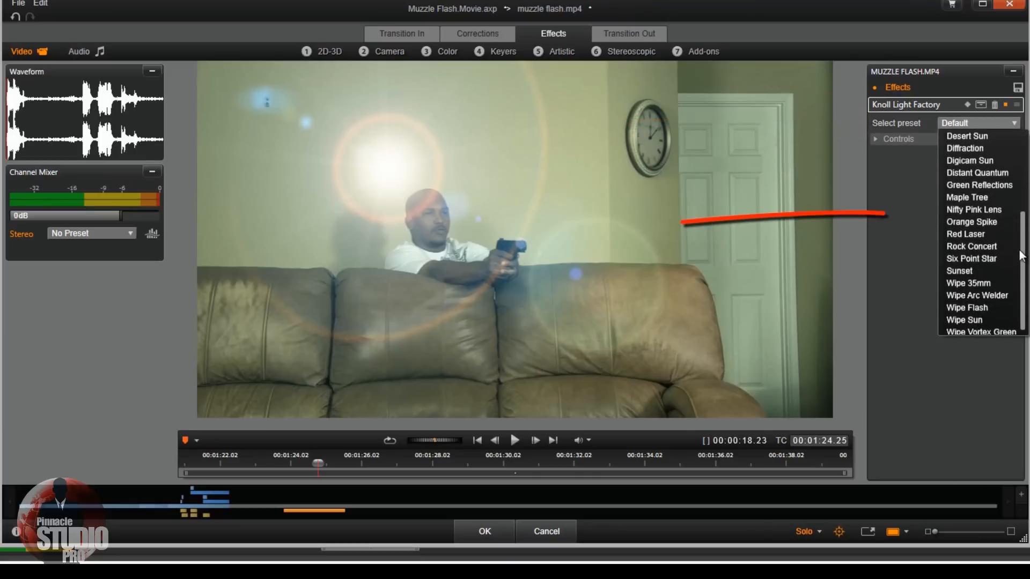
click(983, 218)
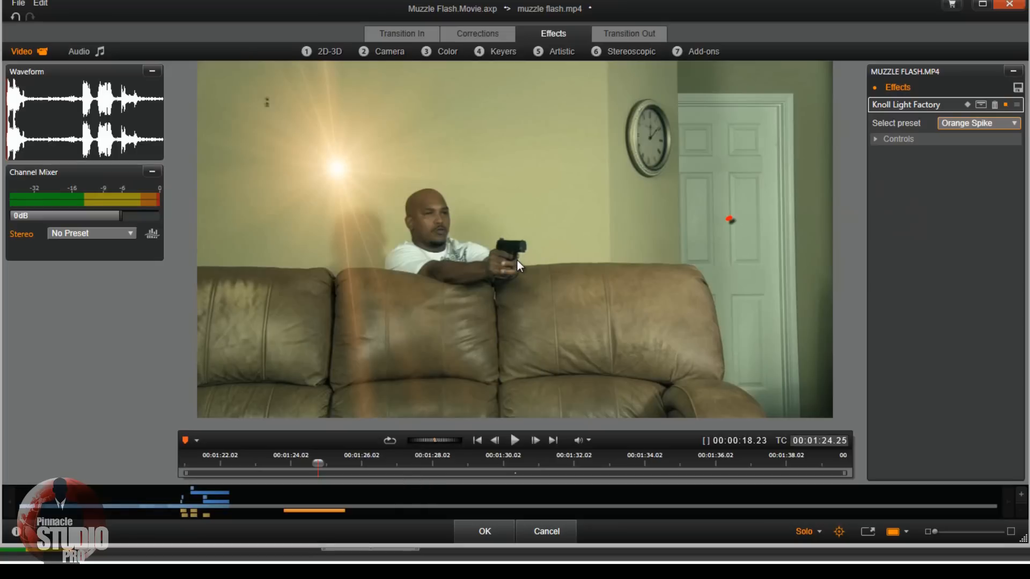
Turn on keyframing for the light effect at 00:01:24.25 and add a keyframe two frames earlier at 00:01:24.23.
click(967, 105)
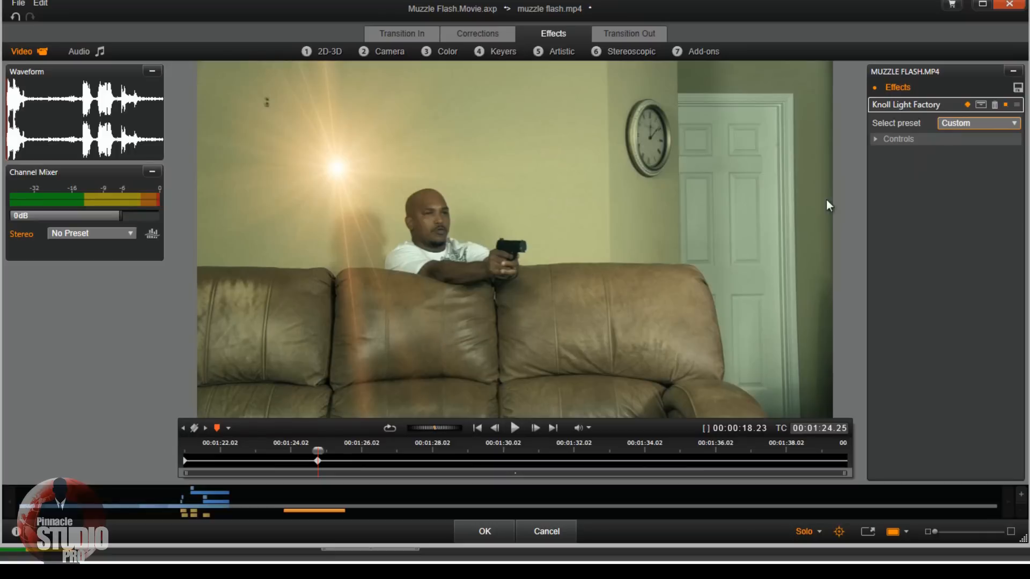
click(182, 428)
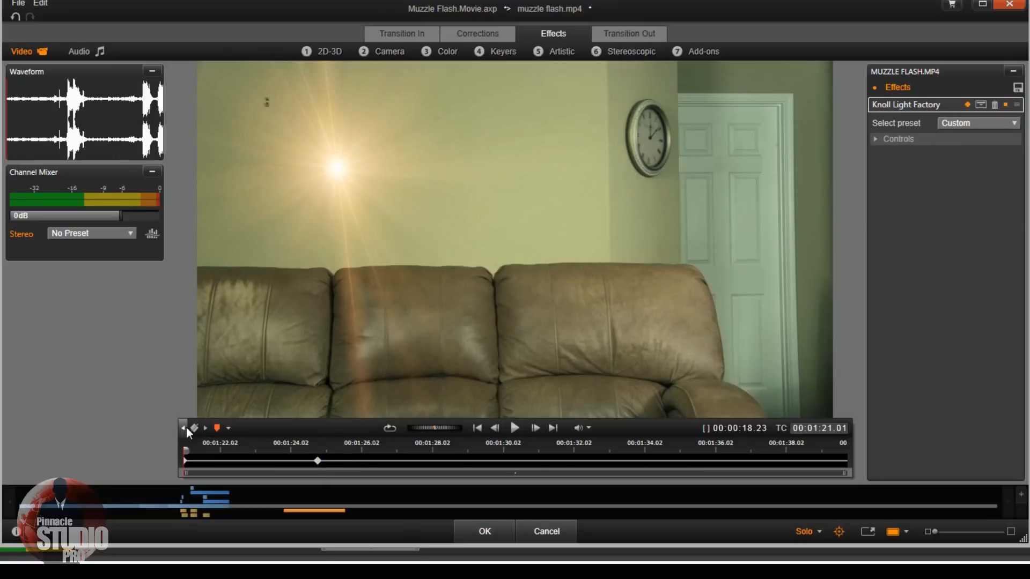
click(205, 429)
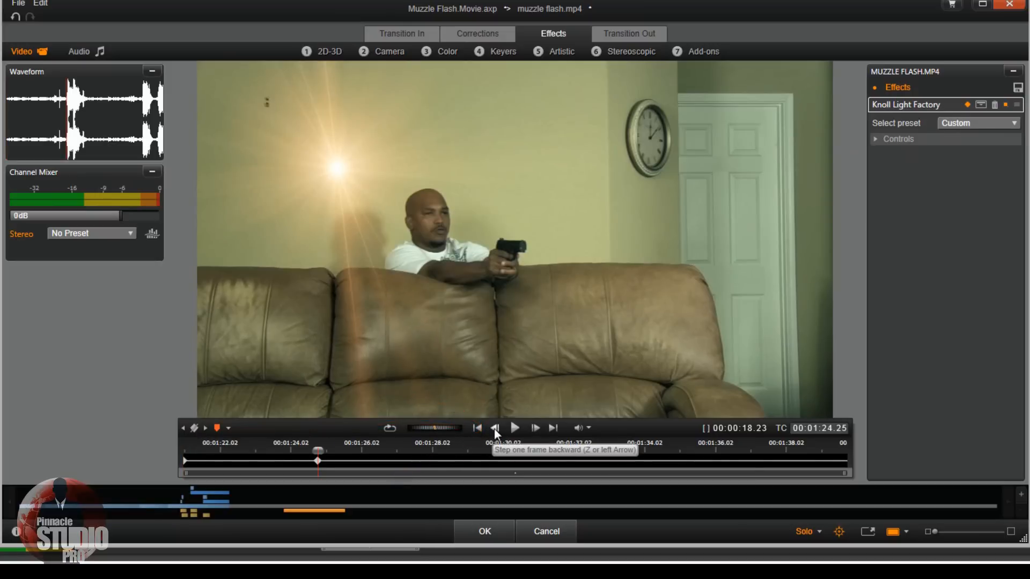
click(494, 430)
click(495, 430)
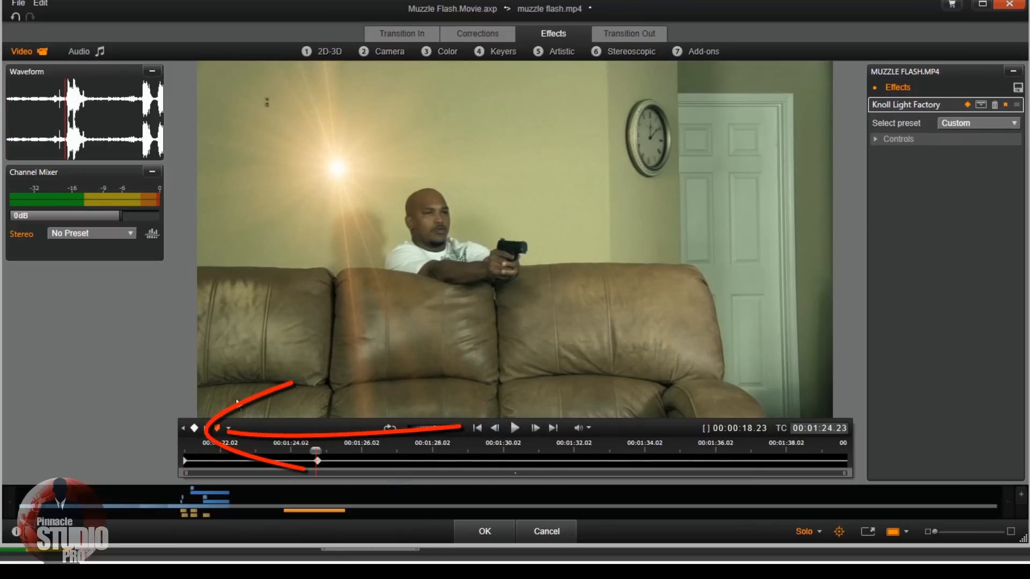
click(194, 429)
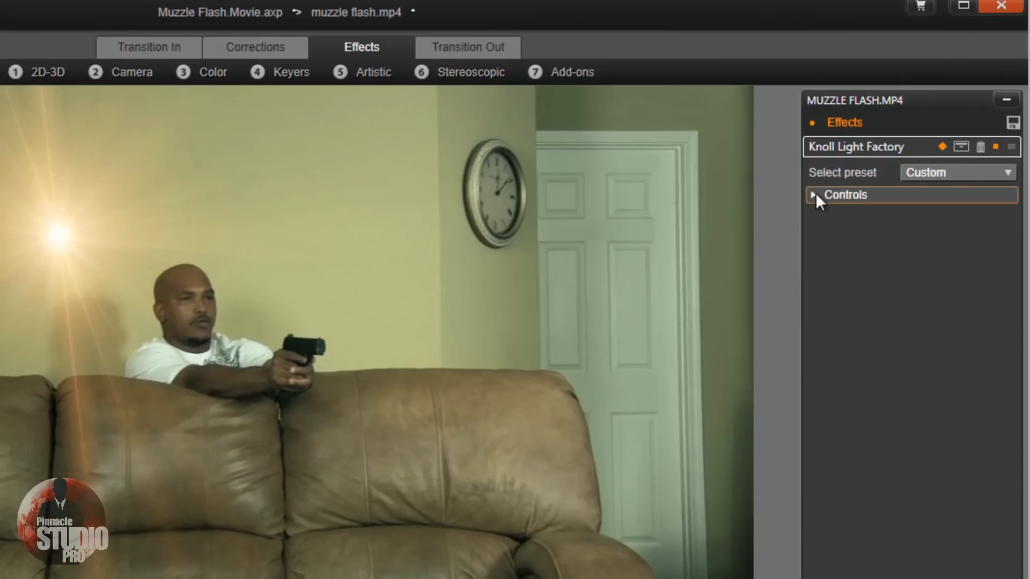
Set the light effect's scale to 0.1 and its brightness to 40.8 at the 00:01:24.23 keyframe.
click(815, 194)
drag(932, 217, 822, 207)
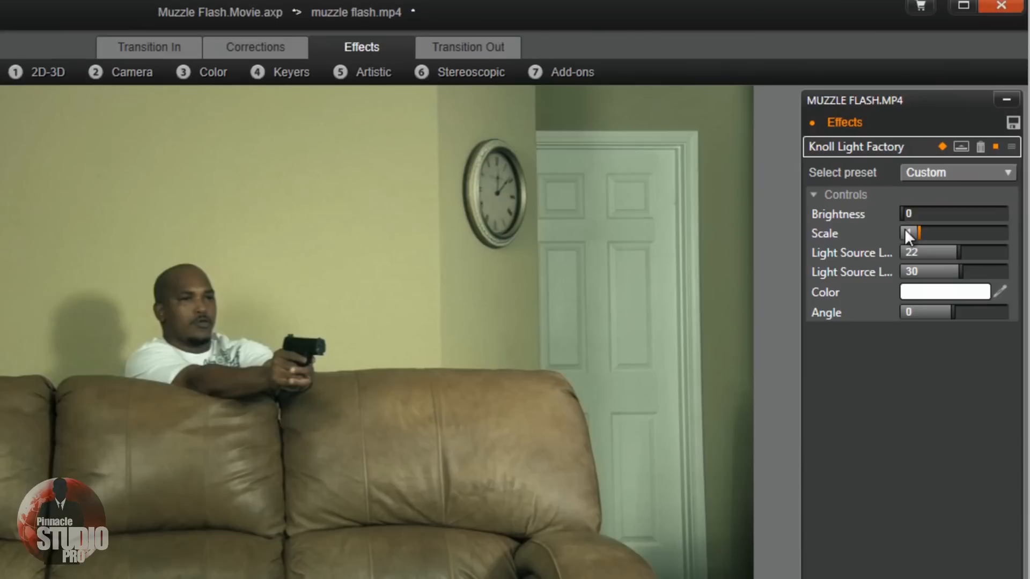
click(904, 229)
text(0.1)
drag(901, 211, 929, 217)
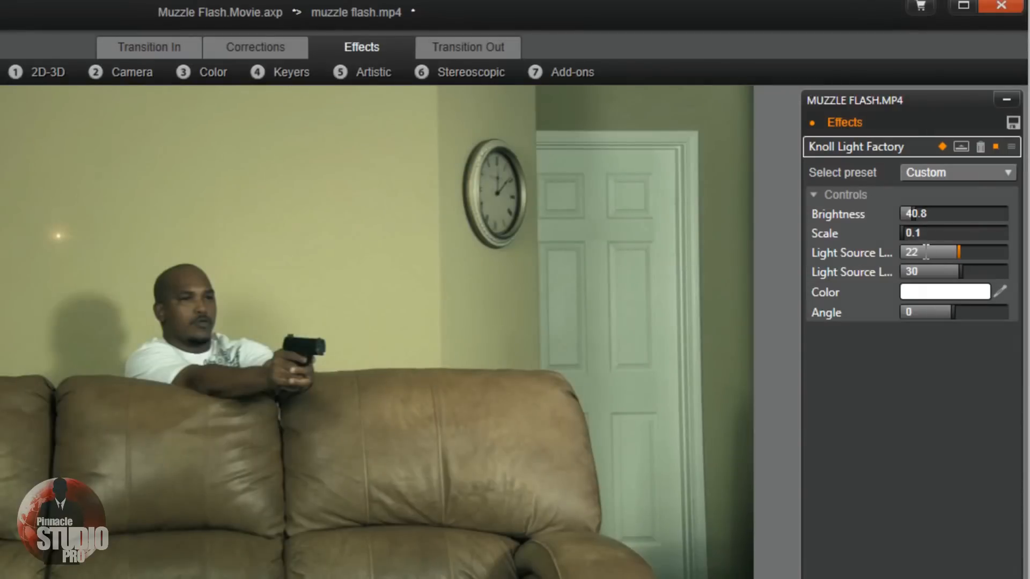
Move the light to the gun muzzle by setting both Light Source Location values to 51.5, and set brightness to 0.
click(925, 252)
text(51.5)
key(Return)
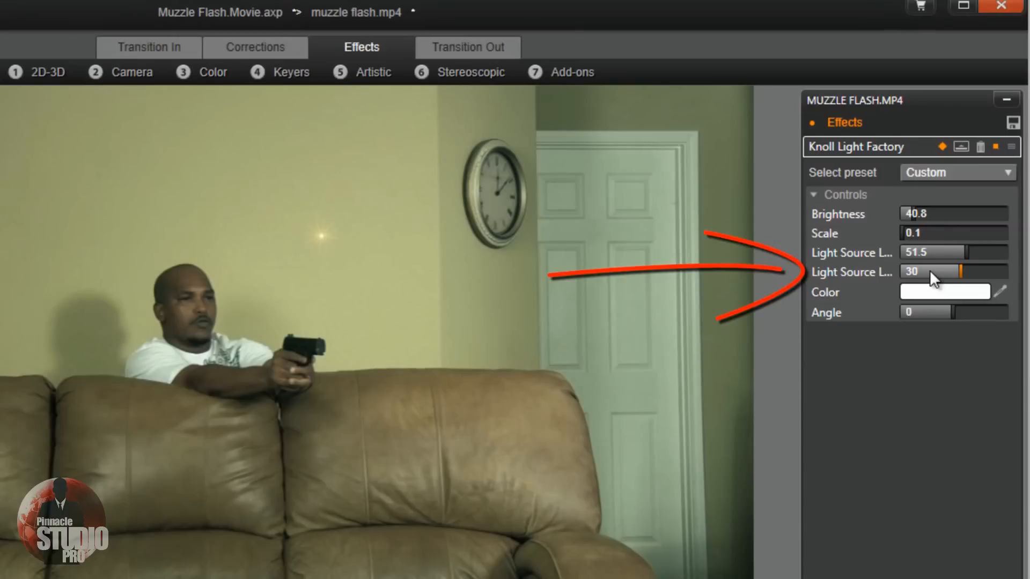
click(932, 271)
text(51.)
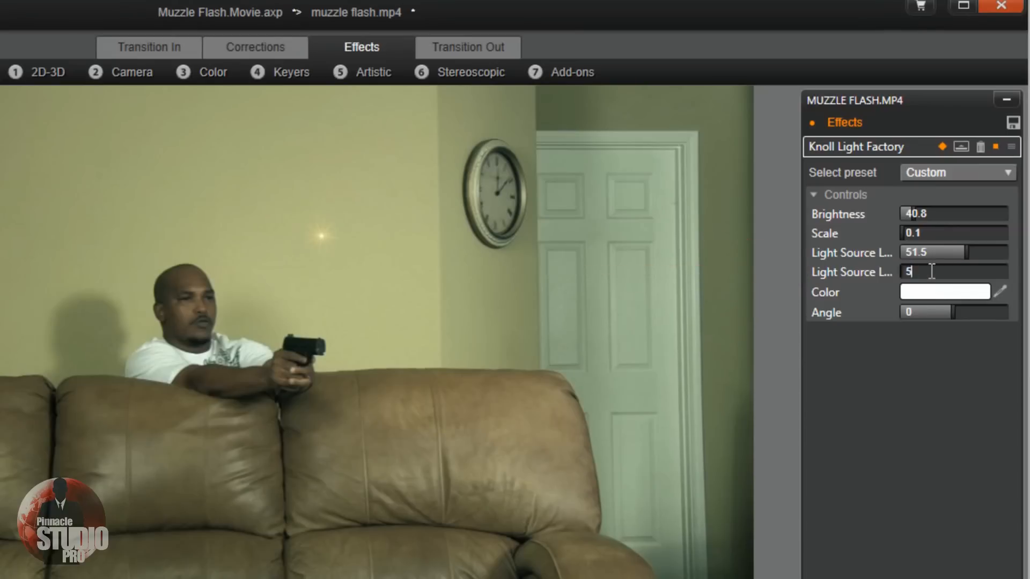
text(5)
key(Return)
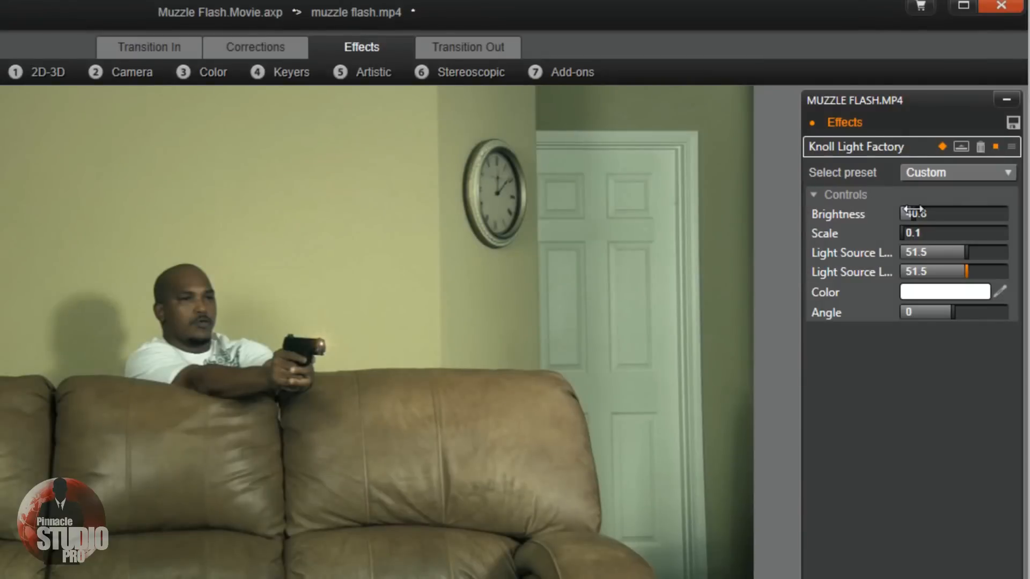
drag(913, 210, 857, 211)
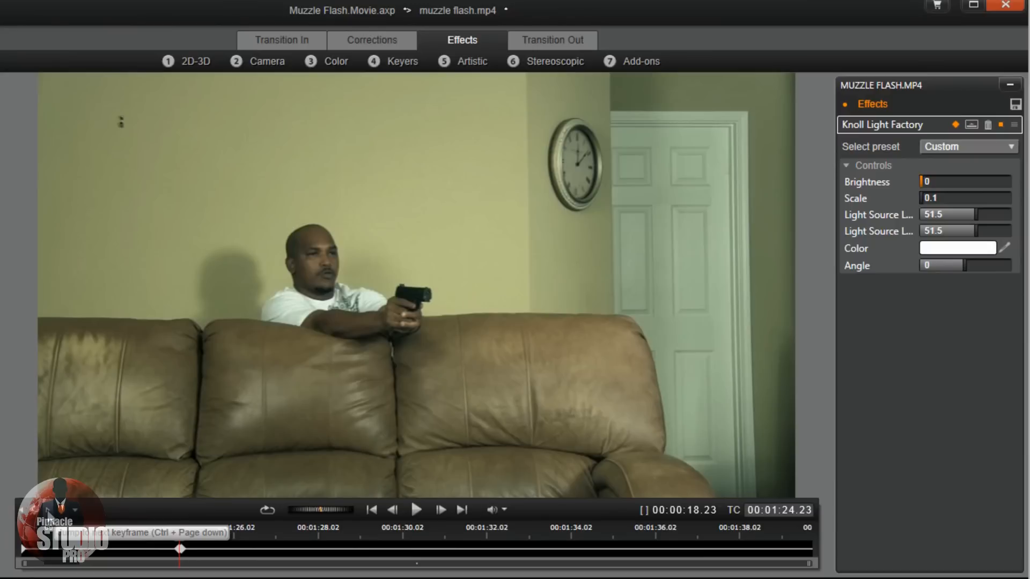
At the 00:01:24.25 keyframe, set brightness to 150, scale to 0.1 and both Light Source Location values to 51.5.
click(48, 513)
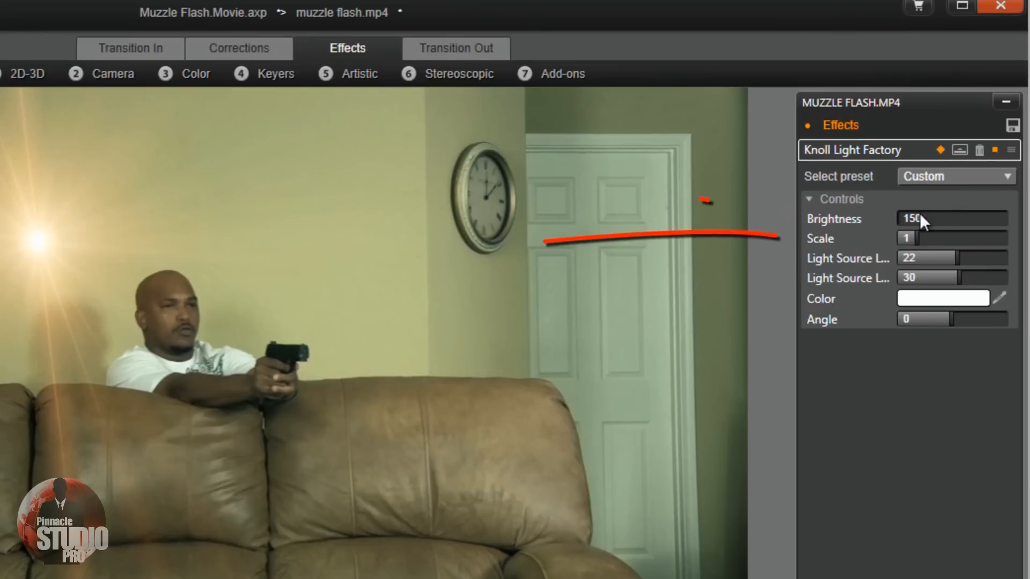
key(Return)
drag(913, 236, 862, 236)
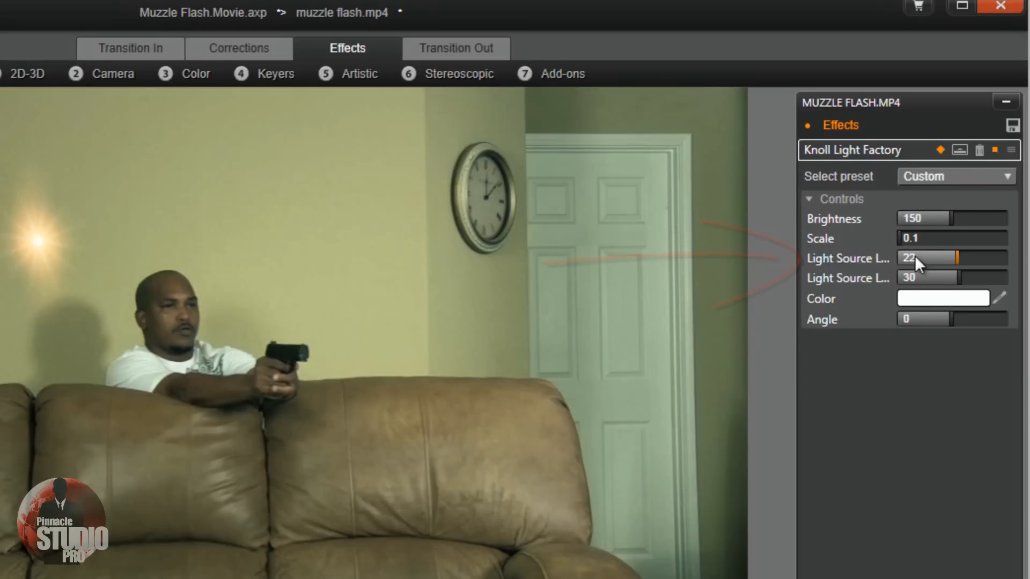
click(915, 256)
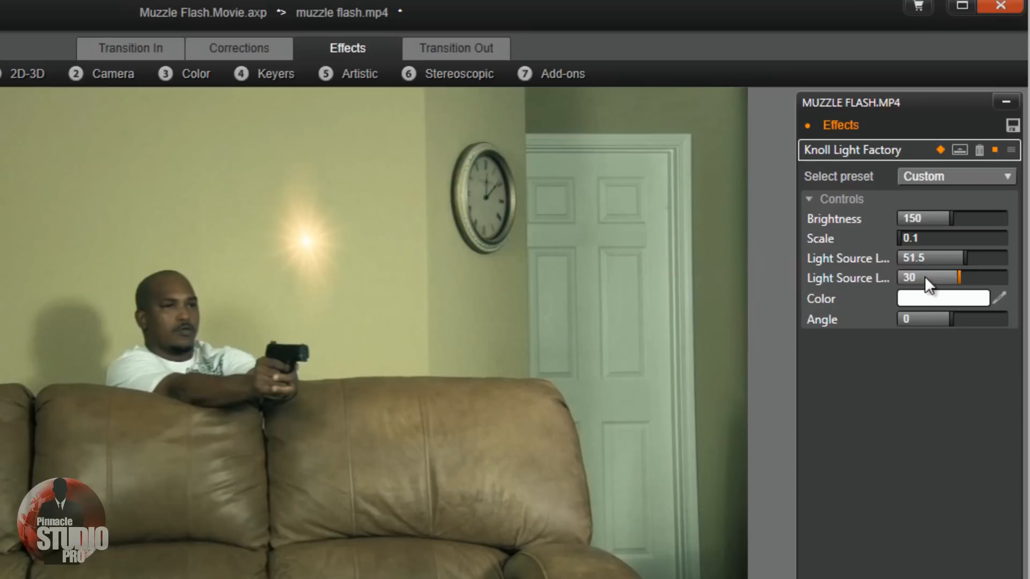
click(926, 277)
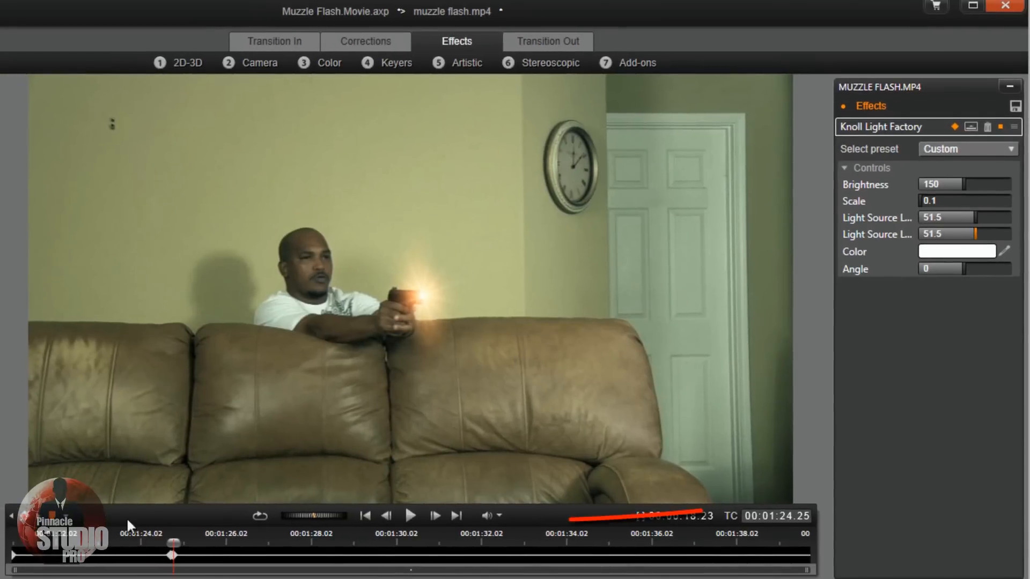
Set the flash's brightness to 0 two frames after the shot, at 00:01:24.27.
click(435, 516)
click(435, 516)
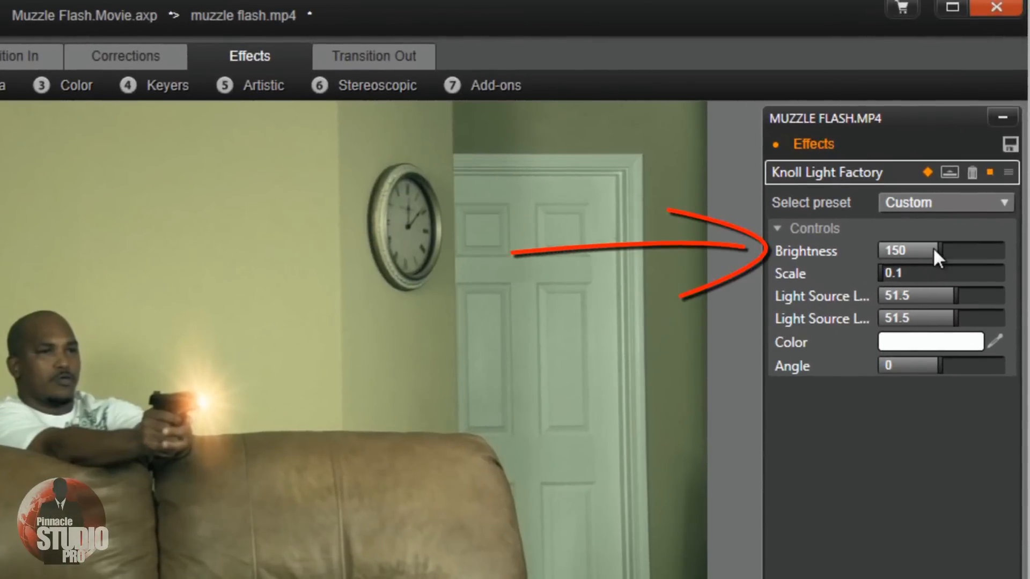
click(934, 253)
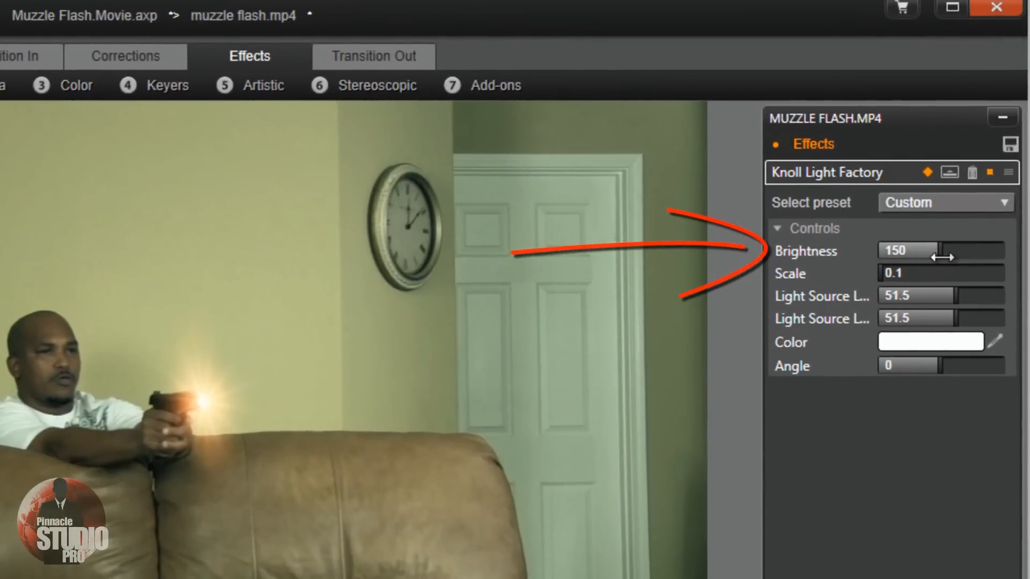
drag(827, 247, 770, 248)
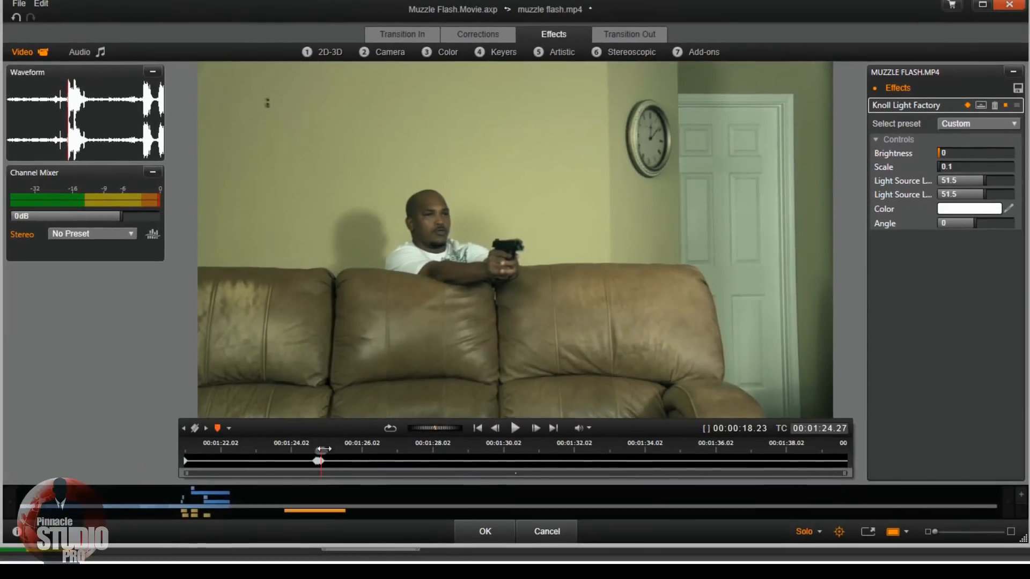
Check the gun's position around 00:01:25.15 against the muzzle flash frame at 00:01:24.25.
drag(319, 449, 344, 453)
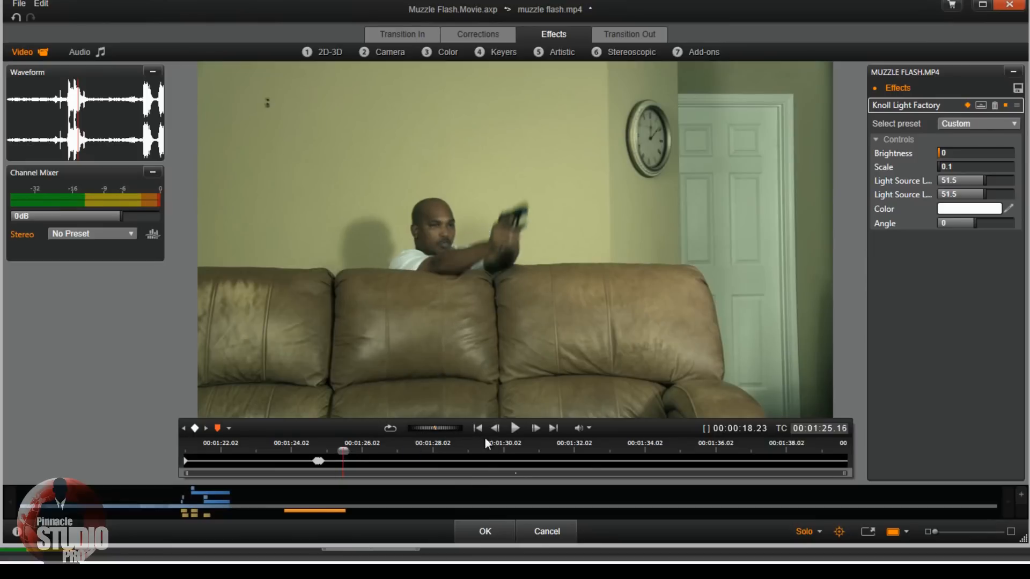
click(495, 429)
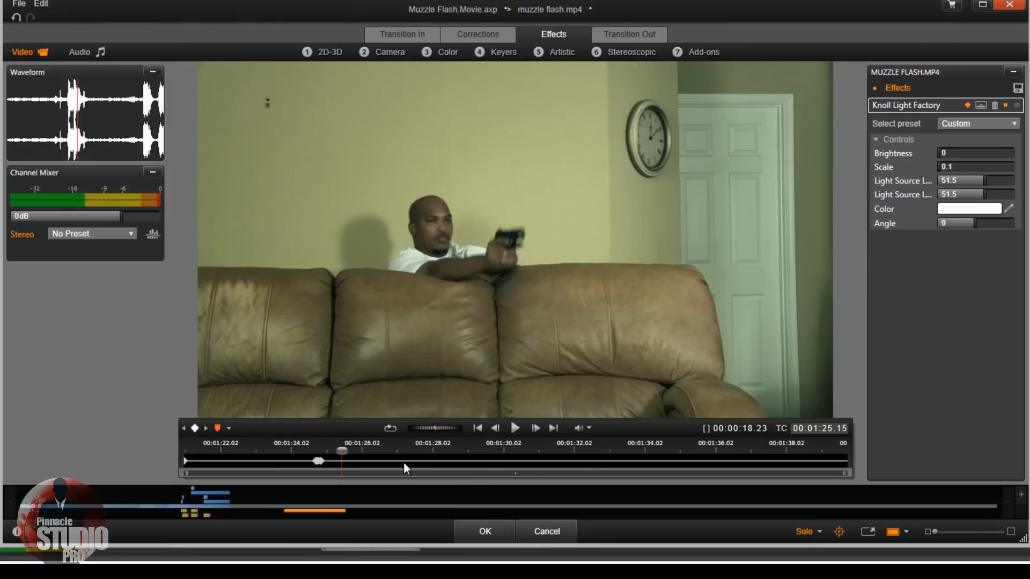
drag(340, 450, 318, 450)
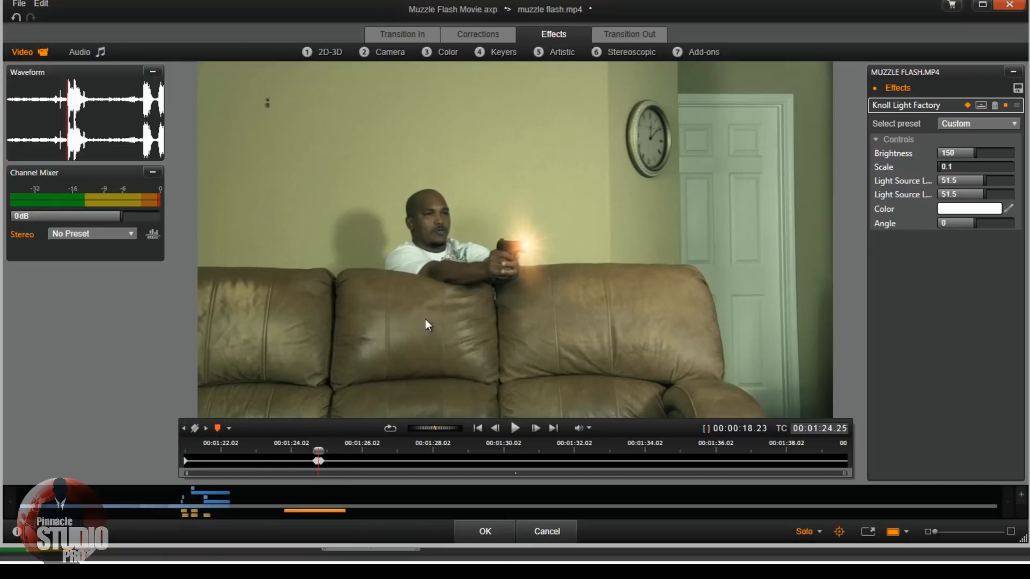
Save the effect edits, then reopen Muzzle Flash.mp4 in the Effects Editor at the second gunshot marker with the Knoll Light Factory controls expanded.
click(486, 532)
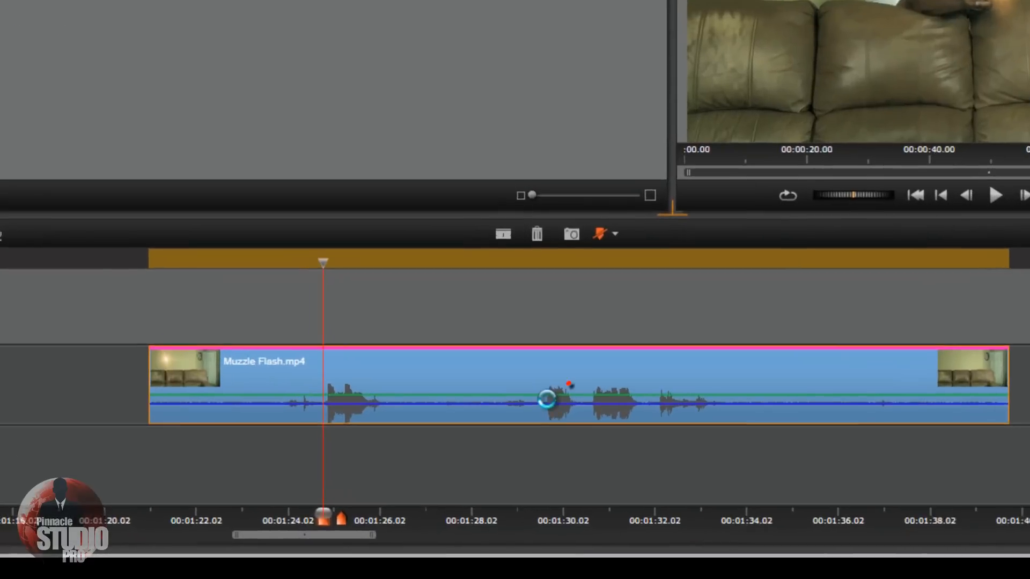
click(334, 518)
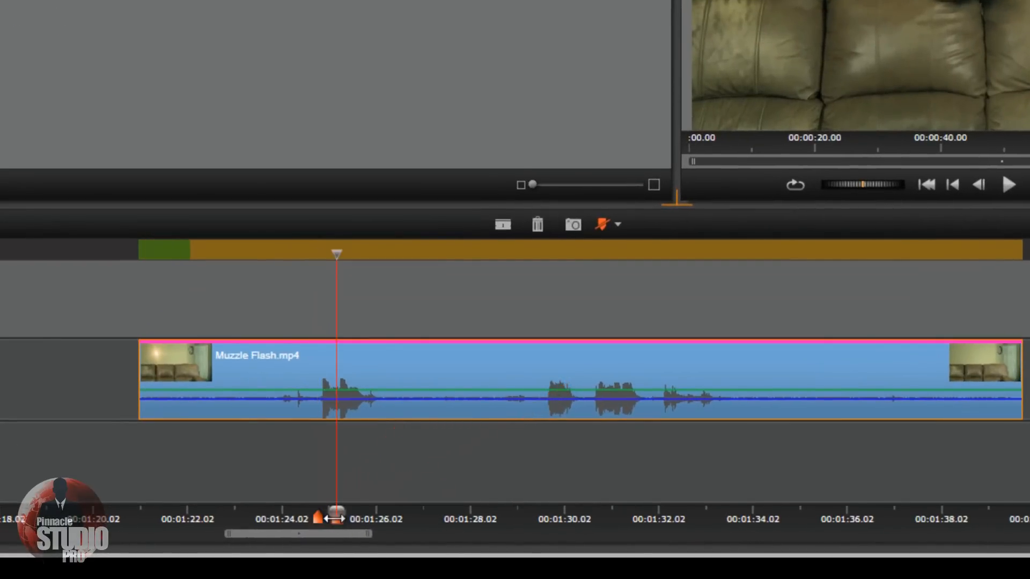
right_click(413, 371)
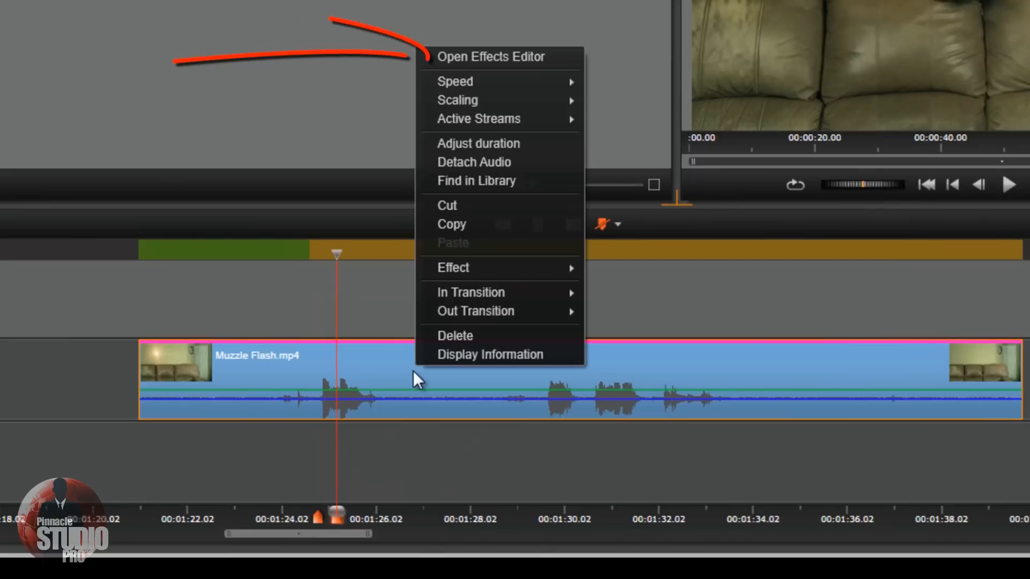
click(521, 58)
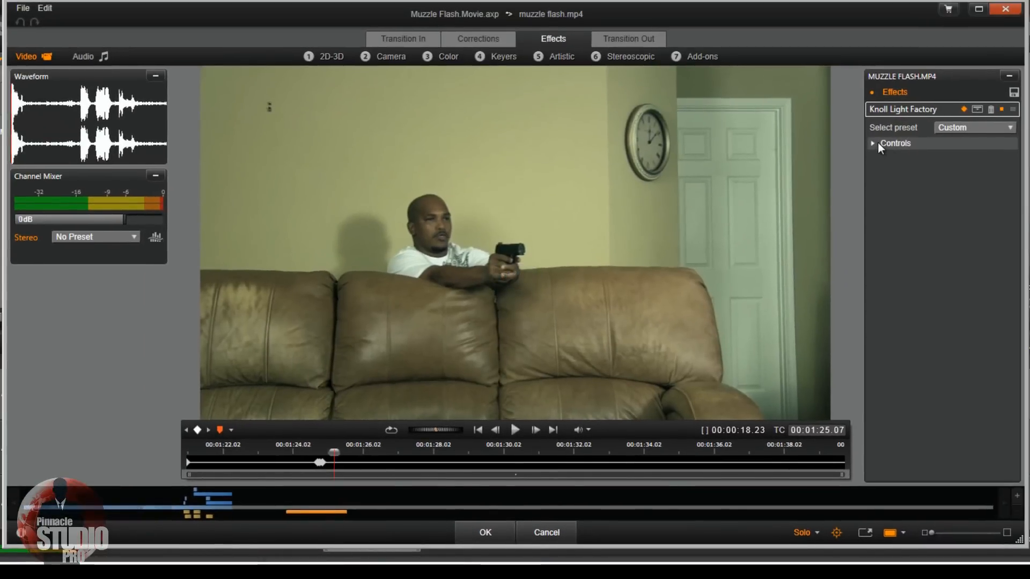
click(871, 144)
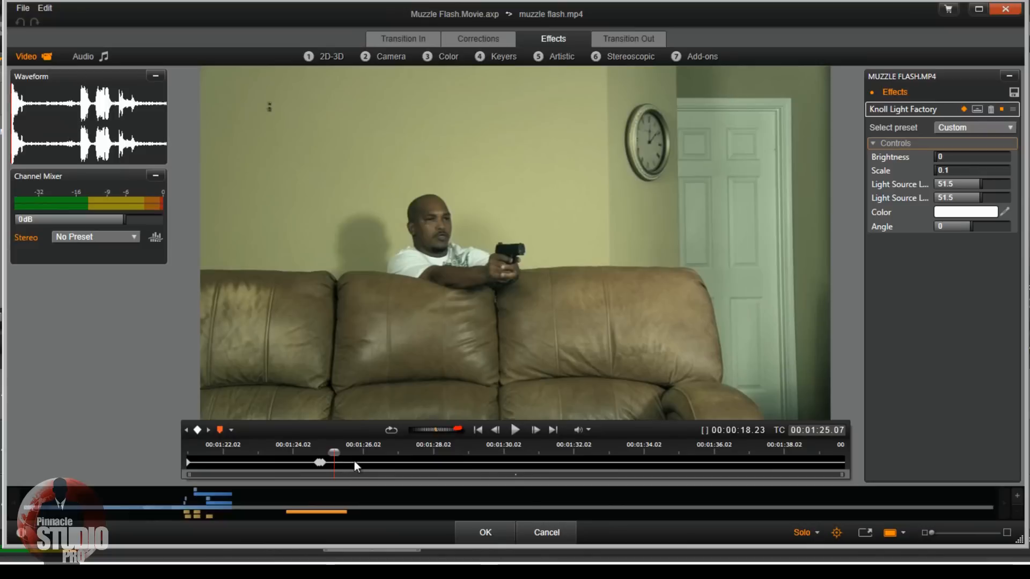
Add Knoll Light Factory keyframes at 00:01:25.07, at 00:01:25.05 and at 00:01:25.09 around the second gunshot.
click(197, 430)
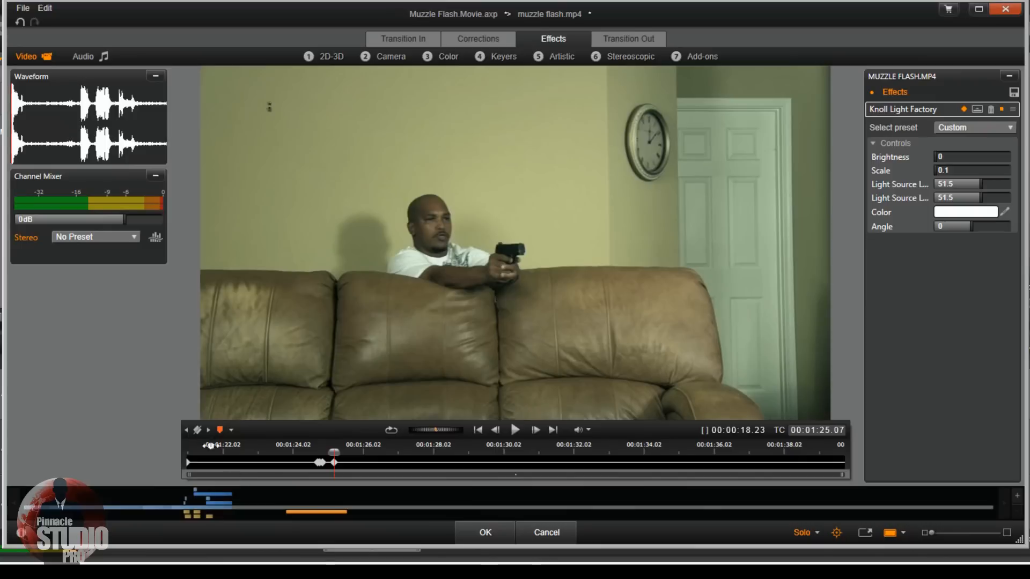
click(495, 431)
click(495, 430)
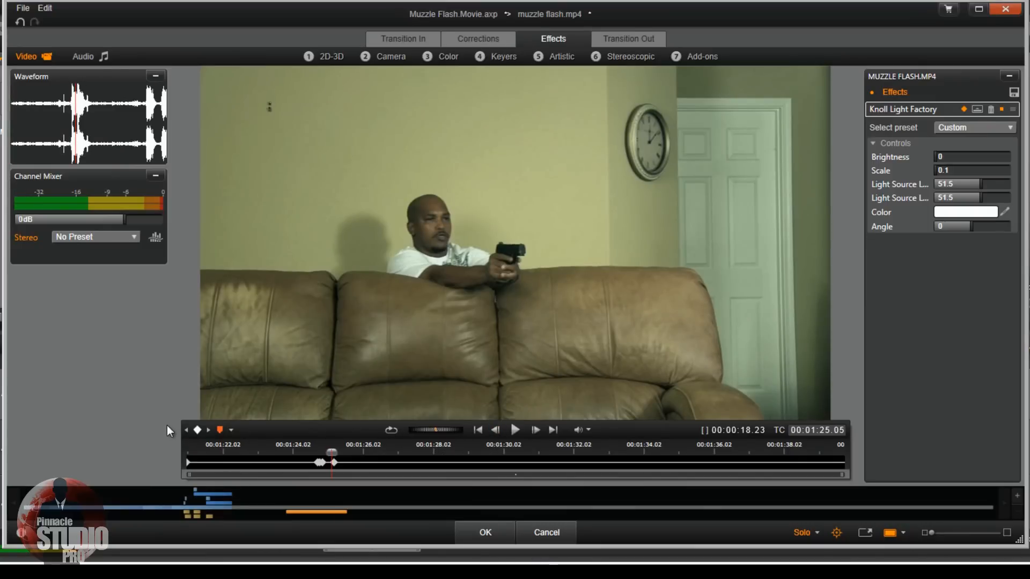
click(198, 430)
click(209, 430)
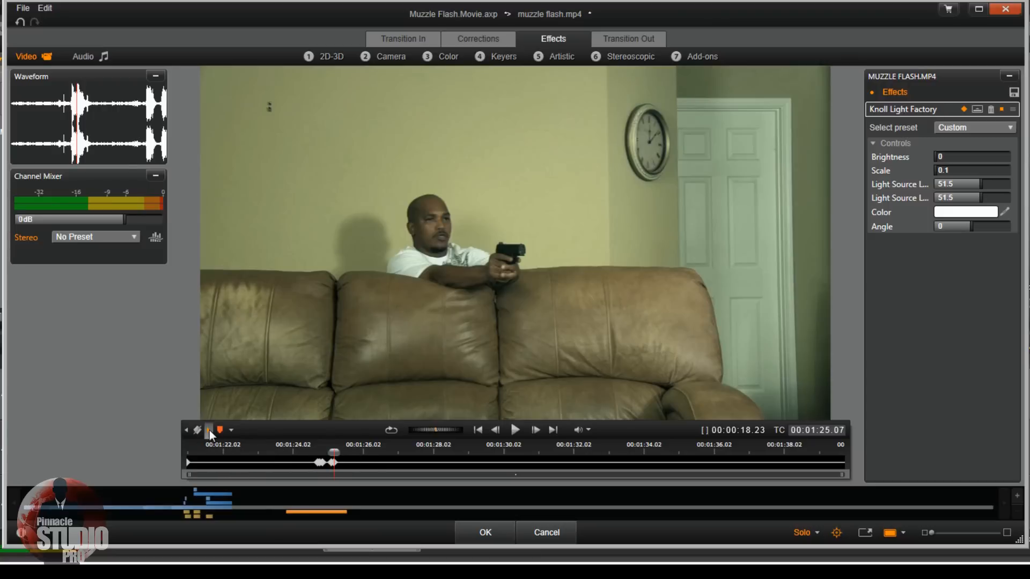
click(534, 431)
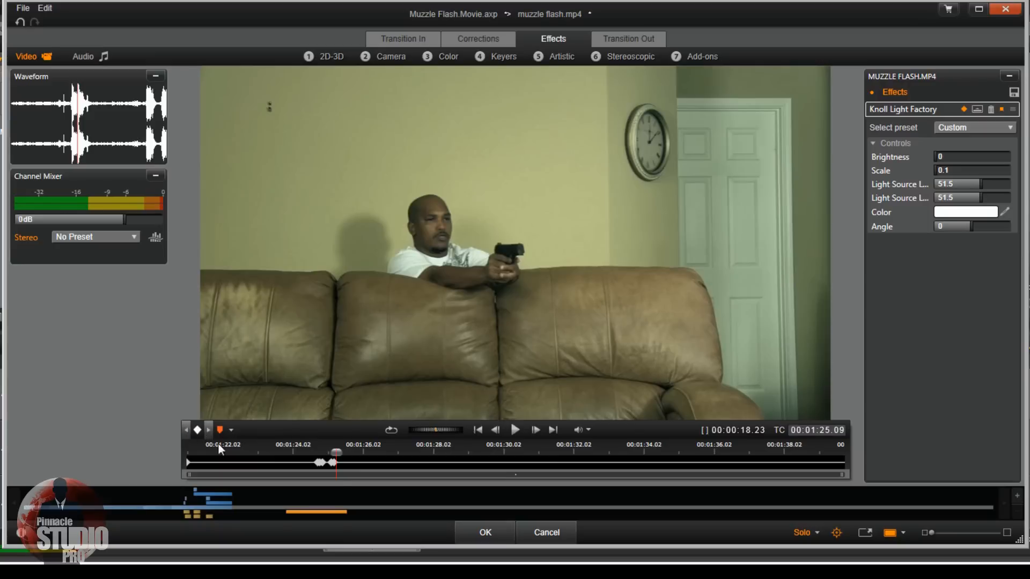
Set the Knoll Light Factory brightness to 150 at the 00:01:25.07 keyframe.
click(187, 431)
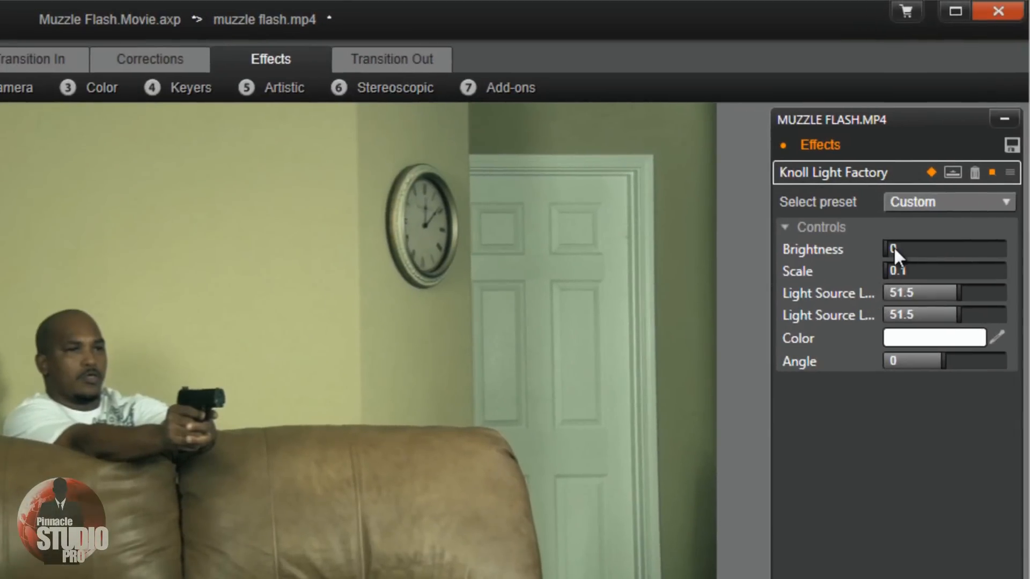
double_click(893, 248)
text(150)
key(Return)
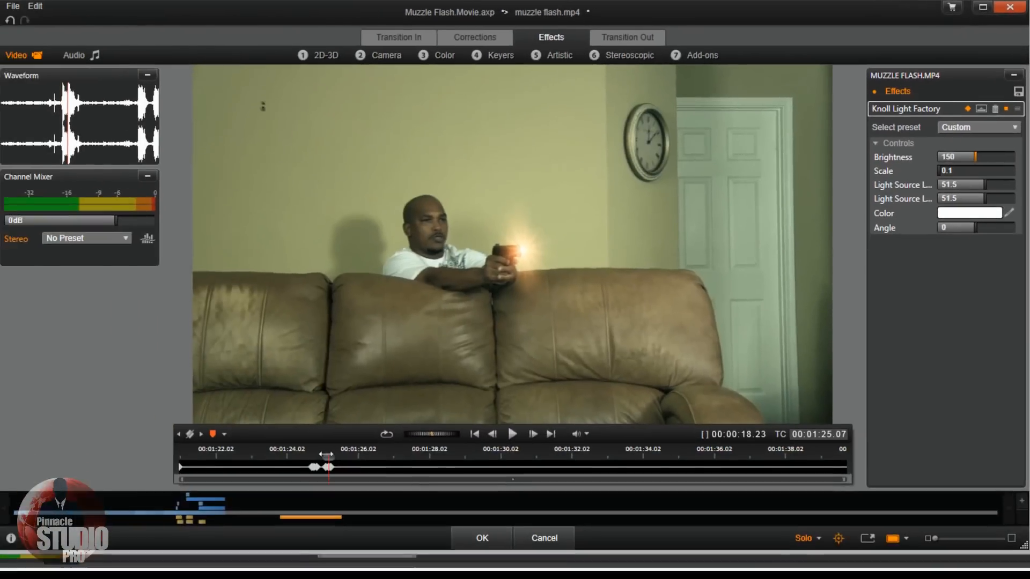
At the clip's first keyframe, 00:01:21.01, set the light's scale to 0.1 and its brightness to 0.
drag(326, 453, 156, 444)
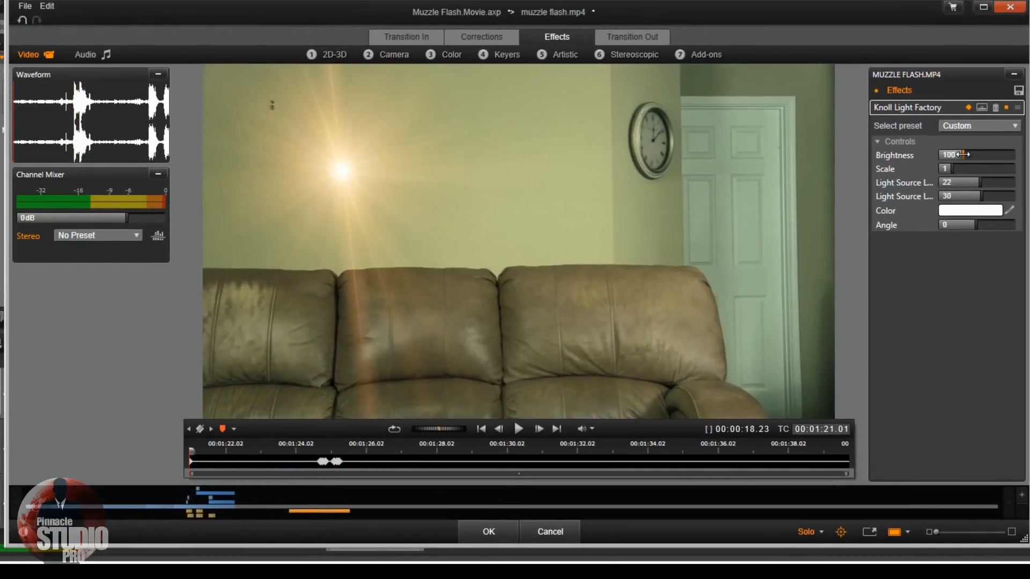
drag(959, 170, 895, 172)
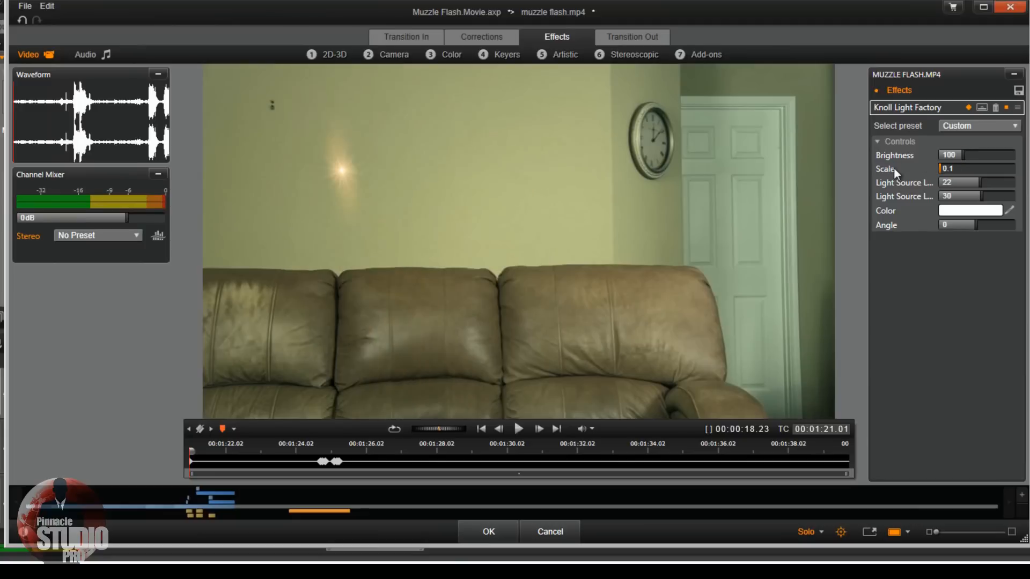
drag(963, 156, 874, 156)
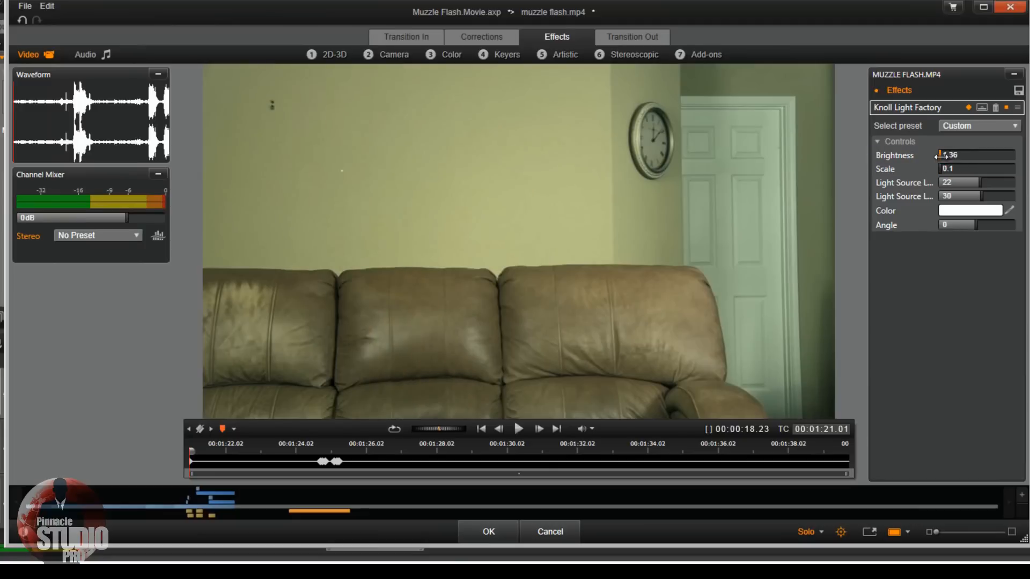
drag(913, 155, 912, 157)
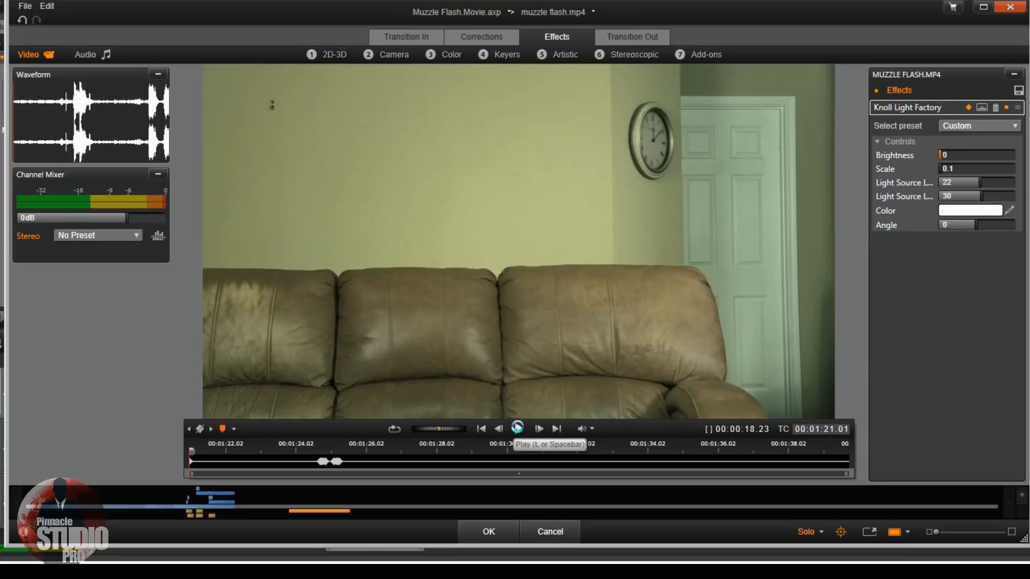
Play the clip from its start through both gunshots to review the muzzle flashes, then return to the beginning.
click(519, 429)
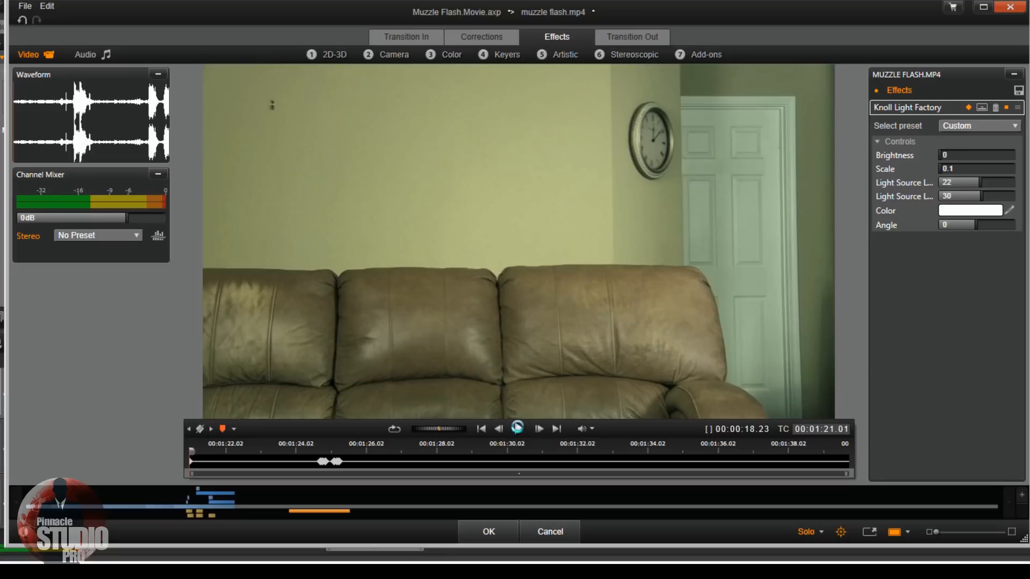
click(519, 429)
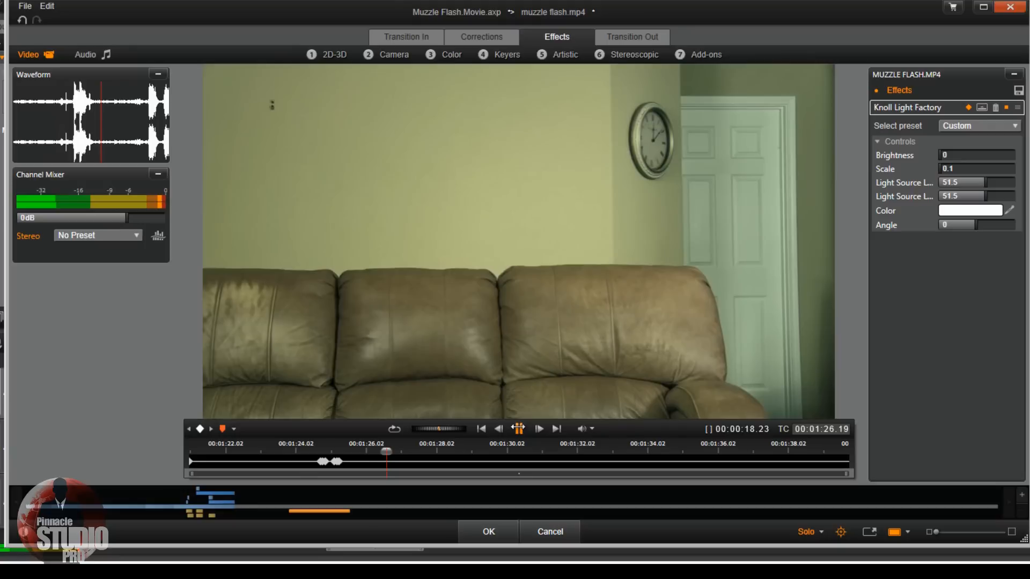
drag(388, 450, 170, 450)
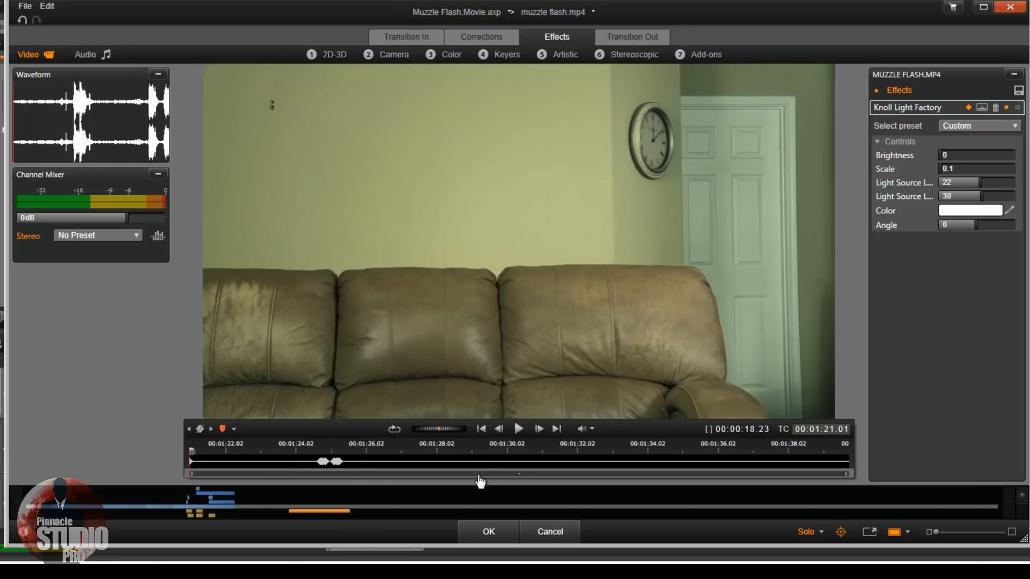
Add the Base Color Correction effect at the 00:01:24.25 flash frame and set its preset to No Preset.
click(211, 430)
click(211, 430)
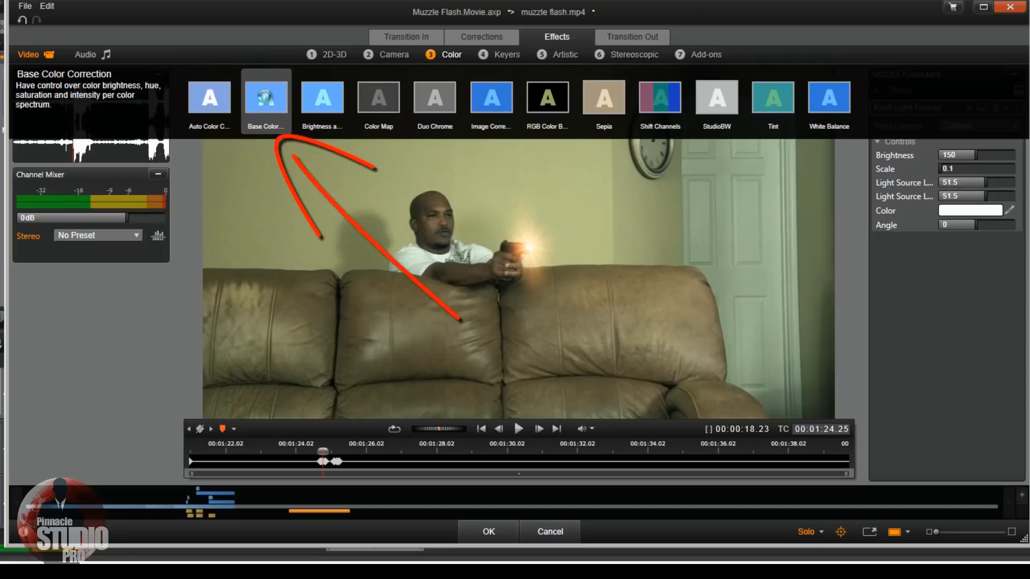
click(265, 101)
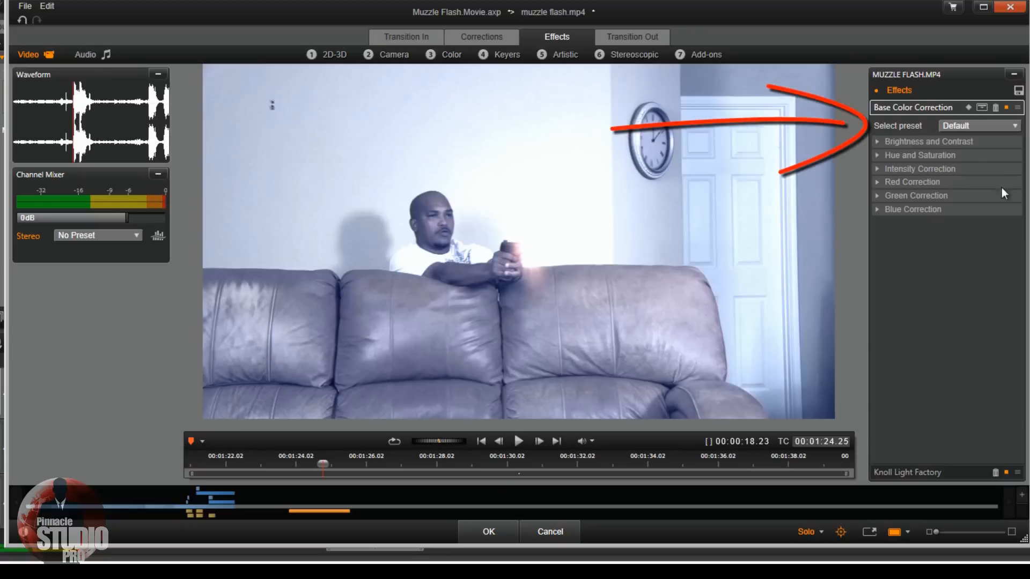
click(1014, 127)
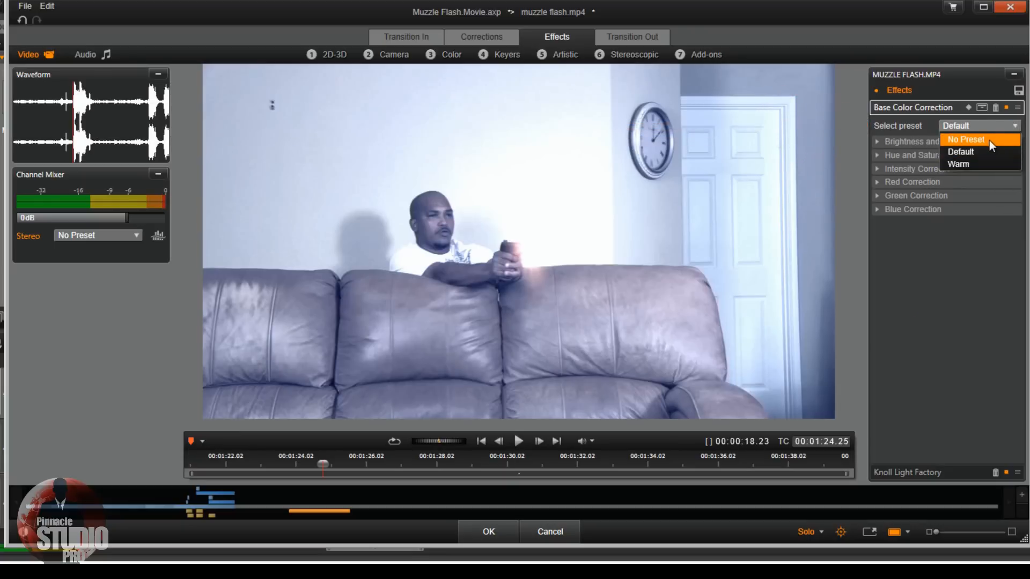
click(988, 140)
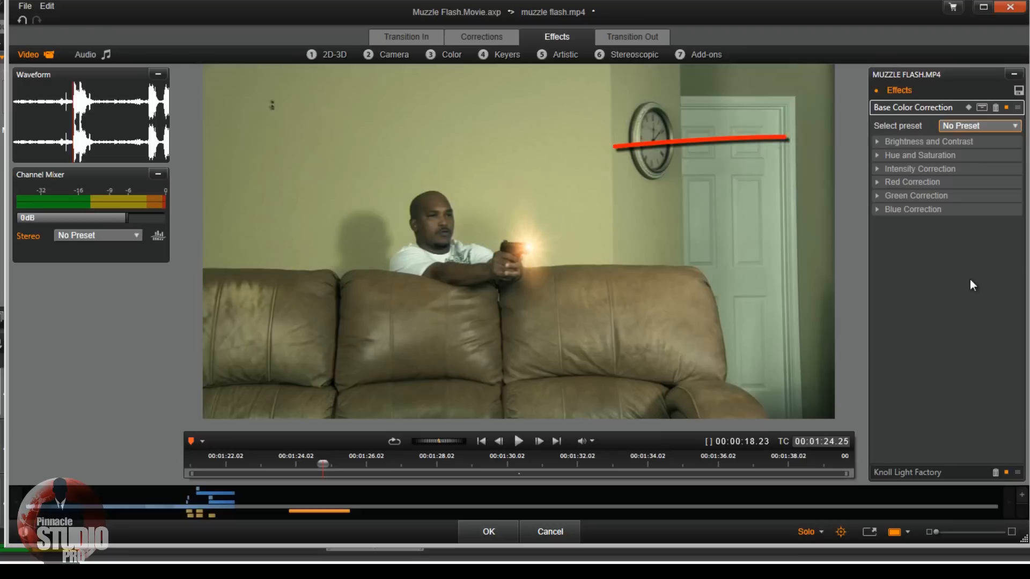
Enable keyframing for Base Color Correction and set its brightness to 25 at 00:01:24.25.
click(877, 142)
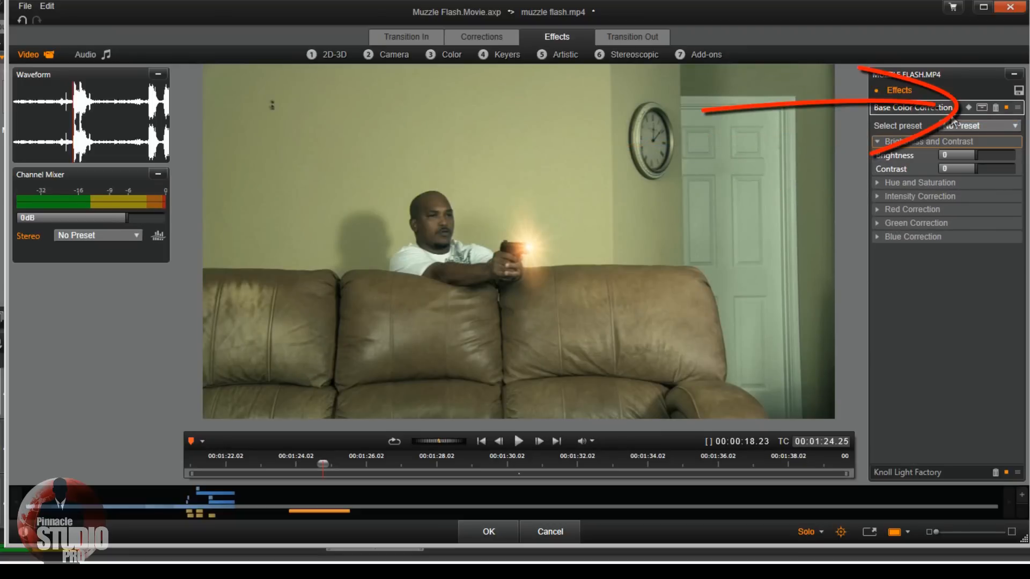
click(967, 108)
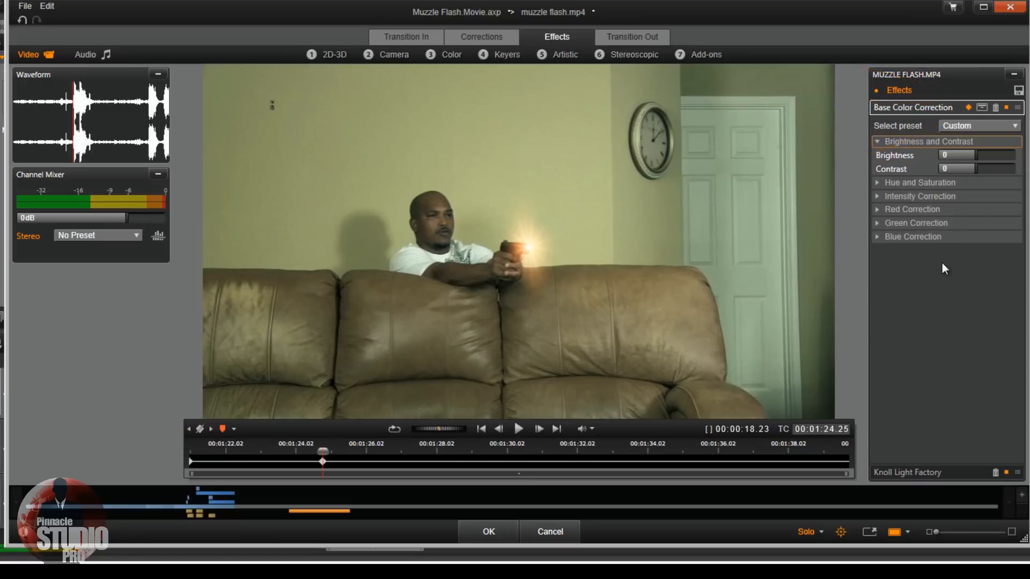
click(949, 155)
text(25)
key(Return)
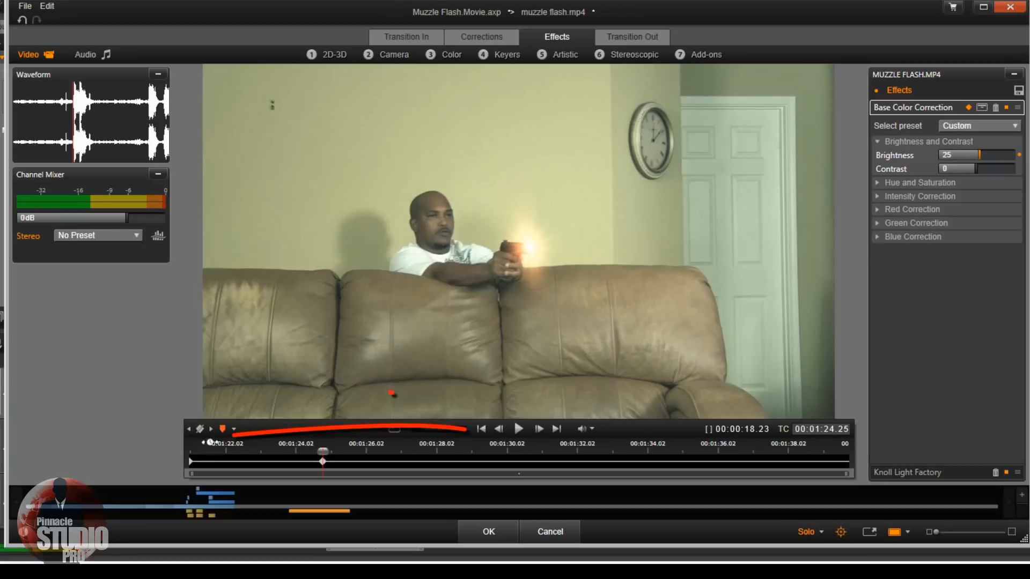
Set the Base Color Correction brightness to 0 two frames before the first shot, at 00:01:24.23.
click(499, 429)
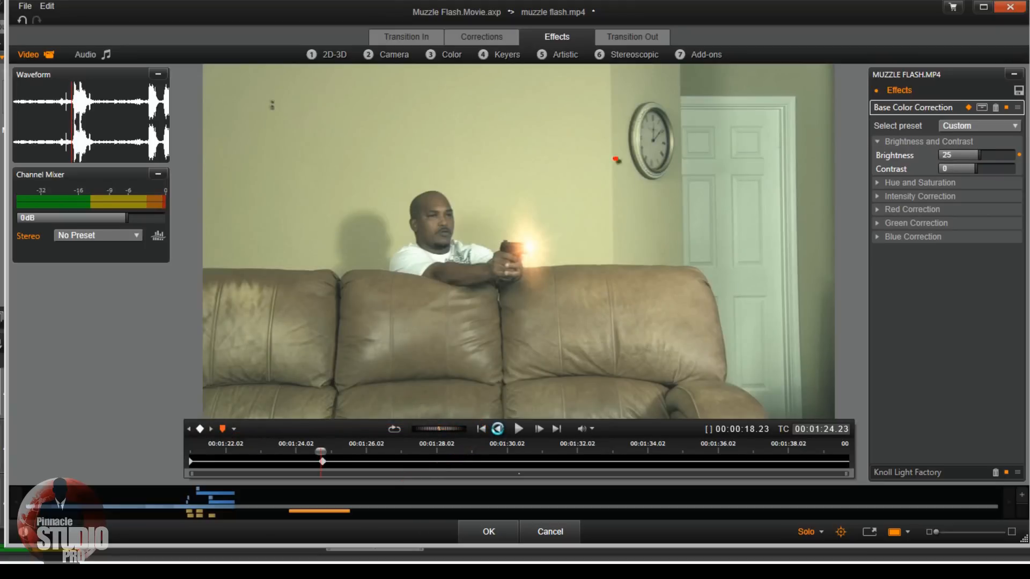
double_click(955, 154)
key(Return)
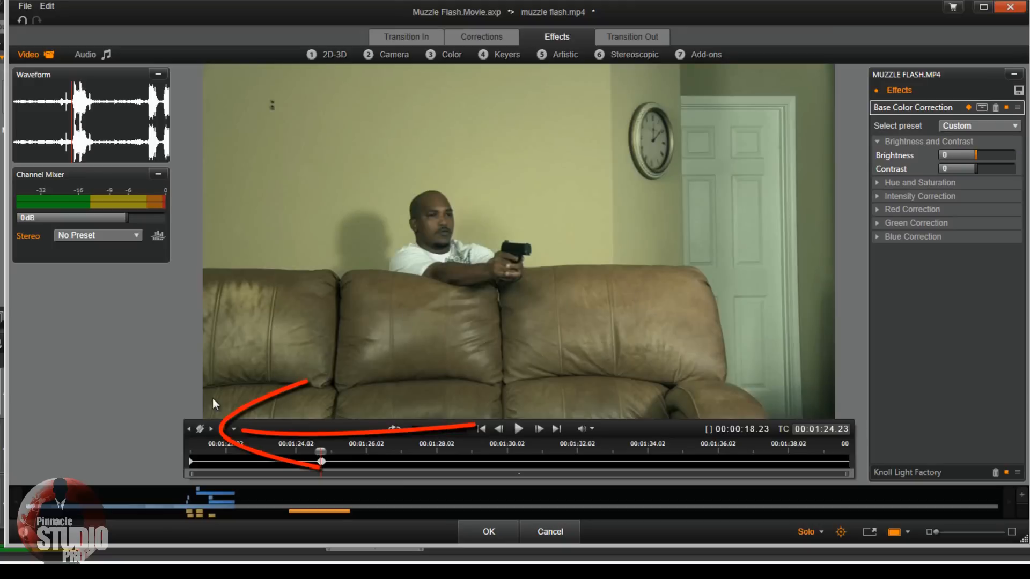
Set the Base Color Correction brightness to 0 two frames after the first shot, at 00:01:24.27.
click(209, 429)
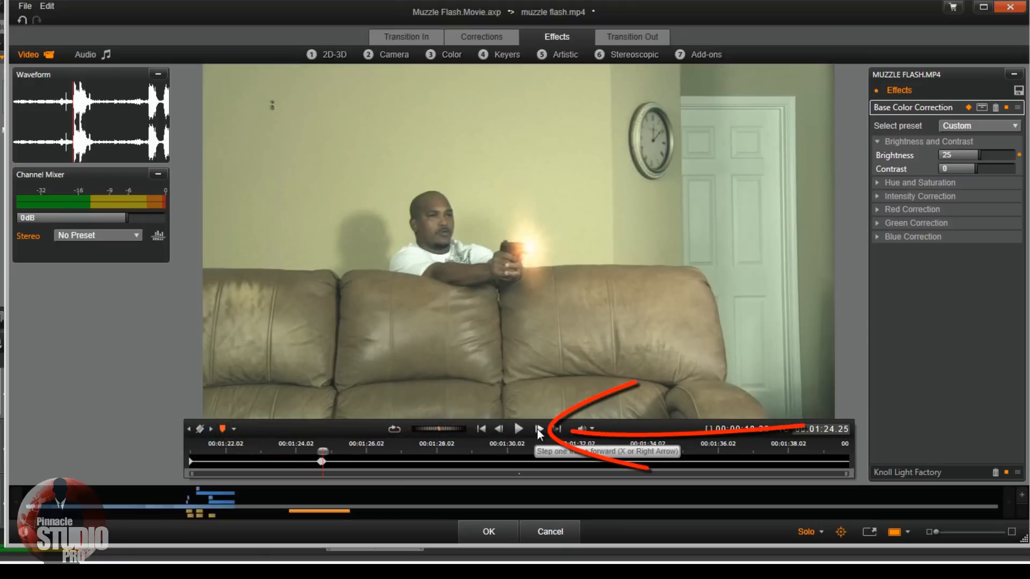
click(539, 429)
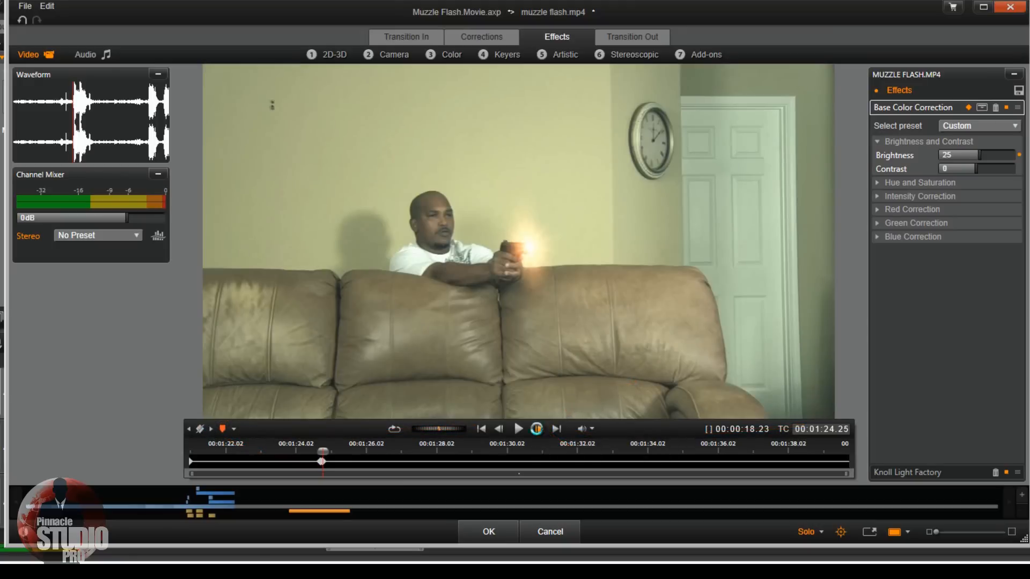
click(536, 429)
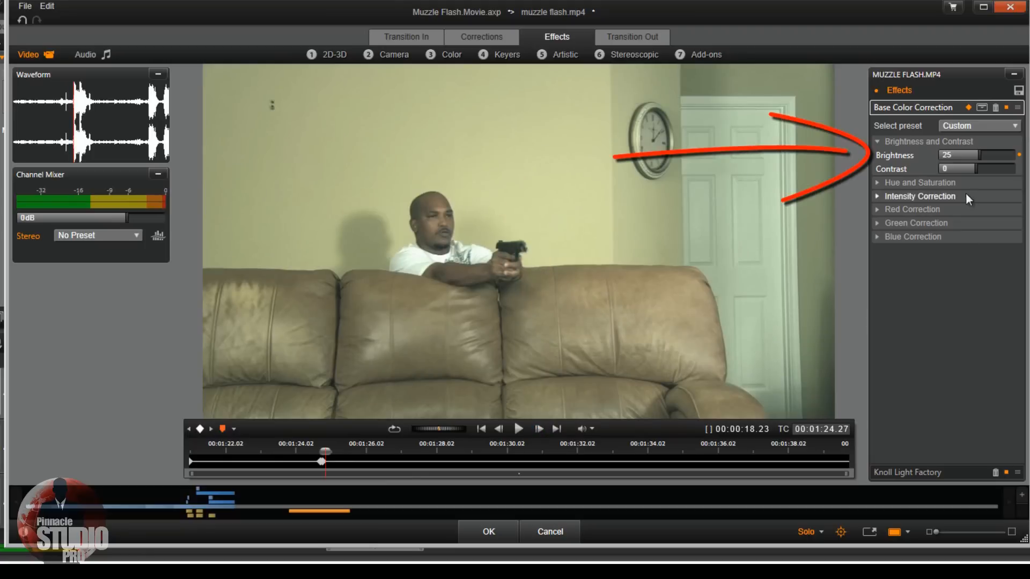
click(950, 154)
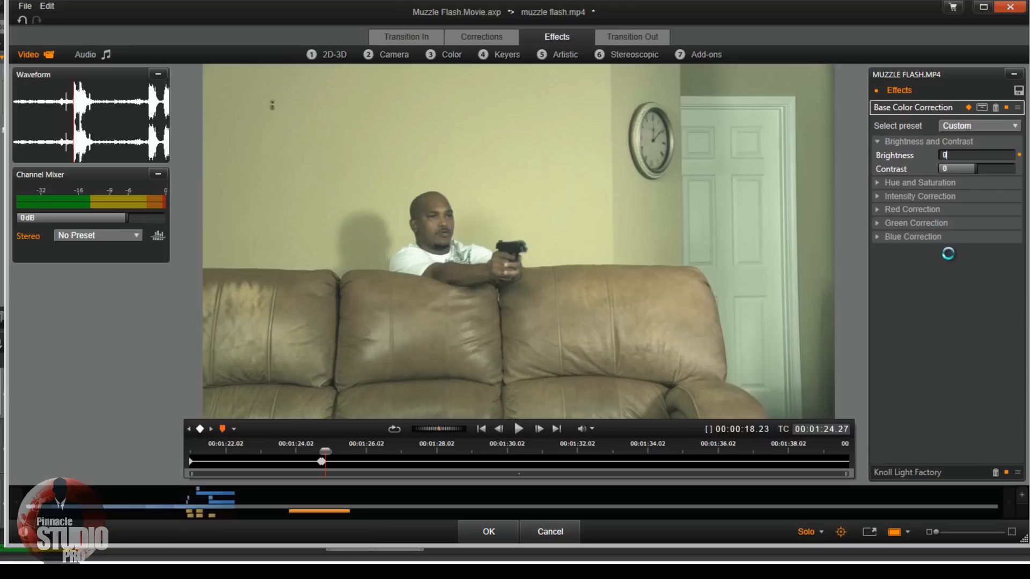
key(Return)
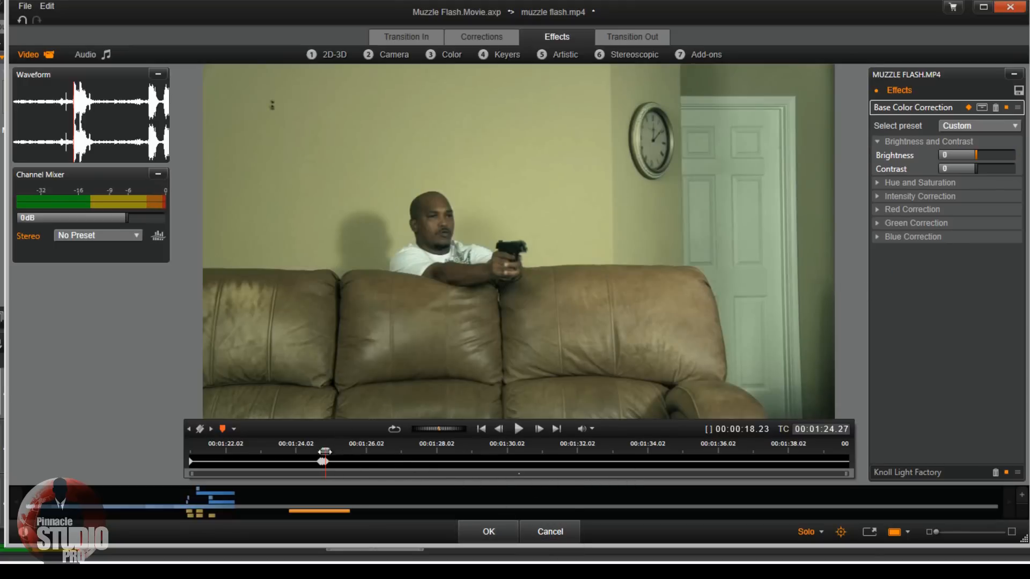
Add a Base Color Correction keyframe on the second shot's flash frame at 00:01:25.07.
drag(325, 451, 338, 452)
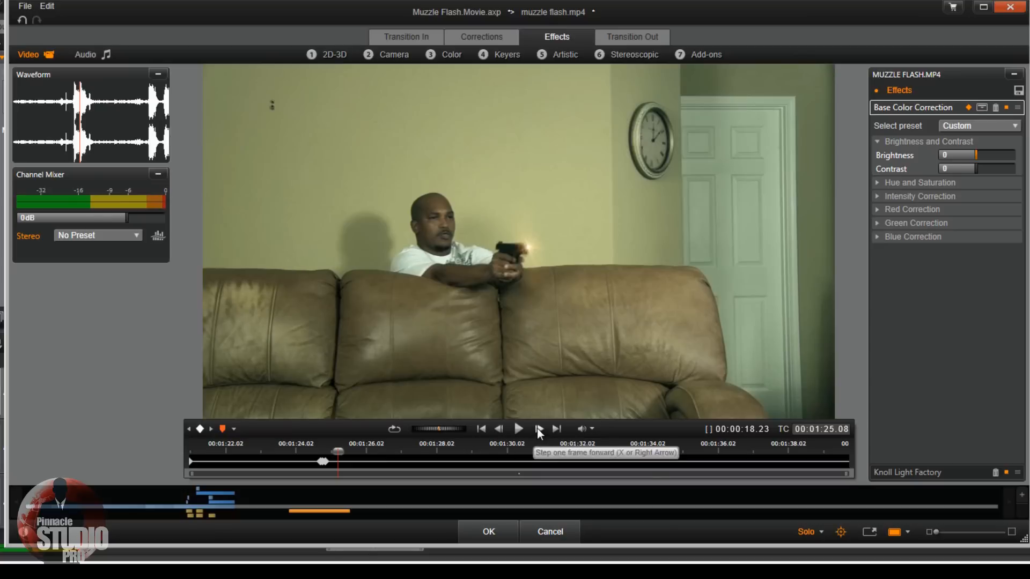
click(499, 430)
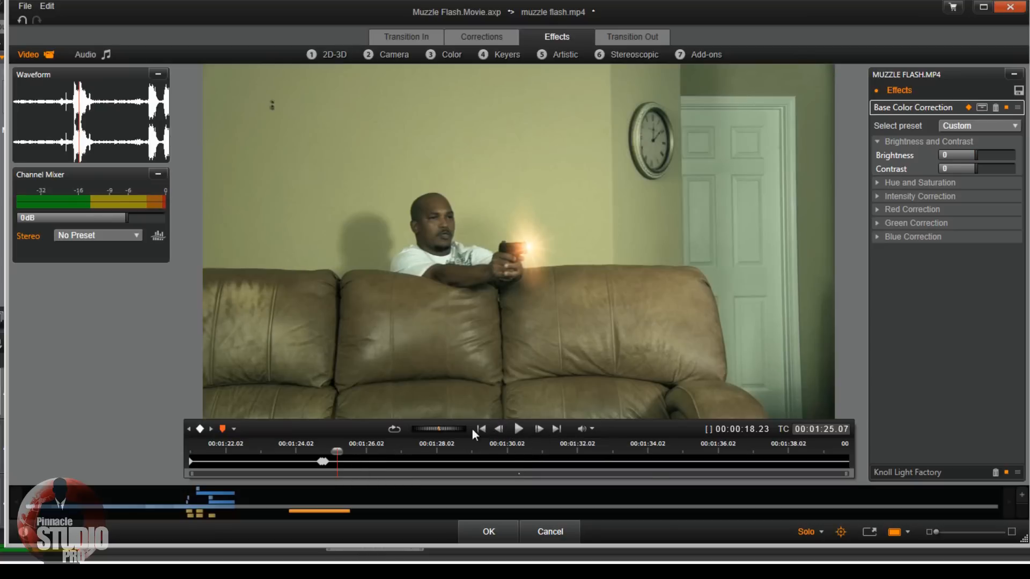
click(199, 429)
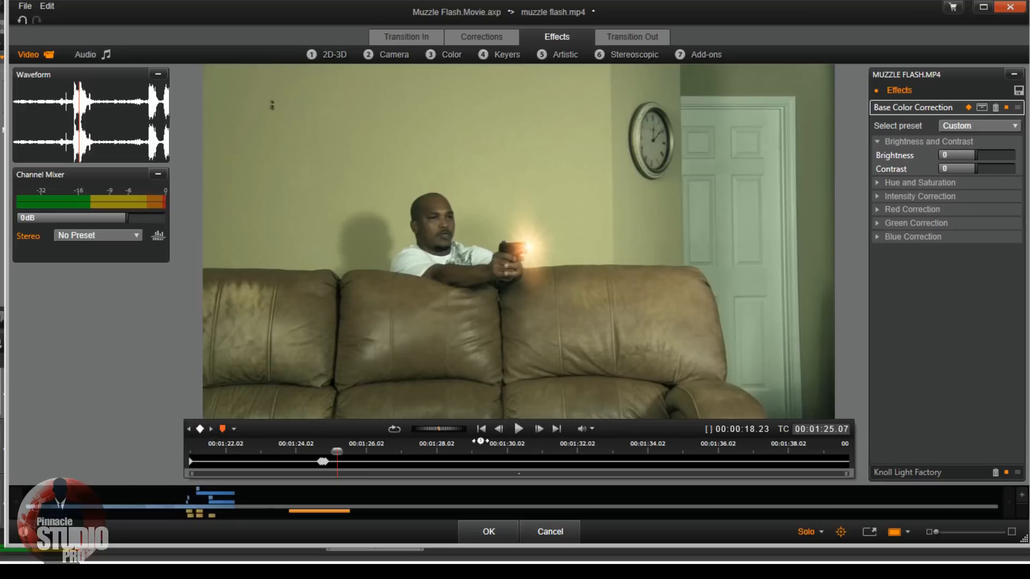
click(201, 431)
Add Base Color Correction keyframes two frames before and two frames after the second flash, at 00:01:25.05 and 00:01:25.09.
click(499, 430)
click(499, 429)
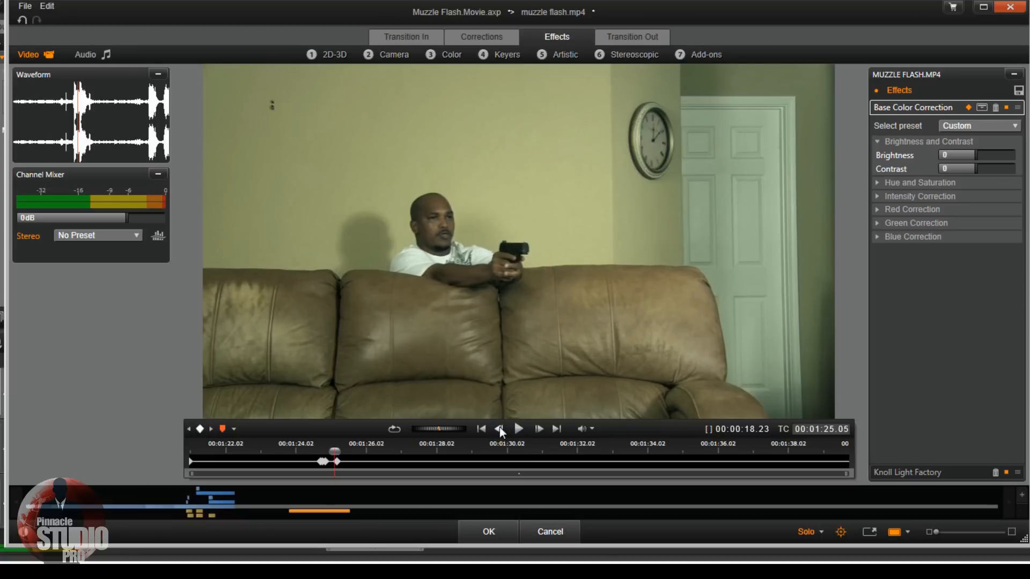
click(201, 429)
click(211, 428)
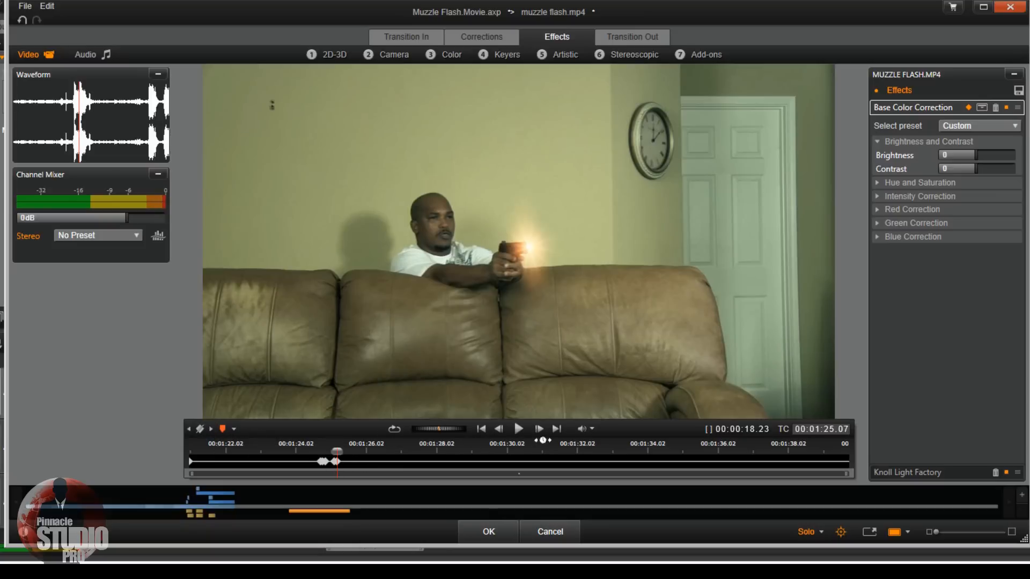
click(539, 429)
click(539, 429)
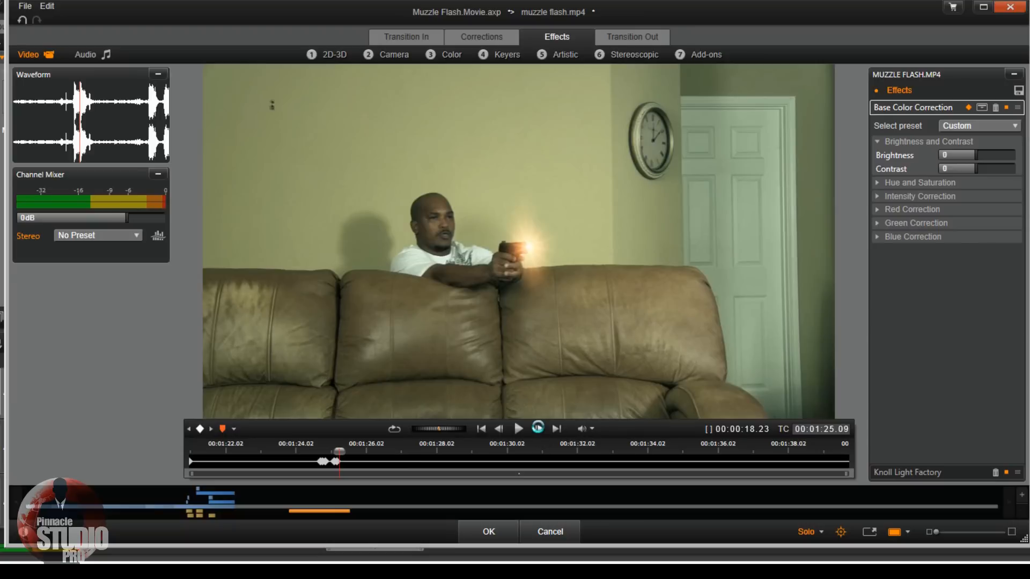
click(202, 429)
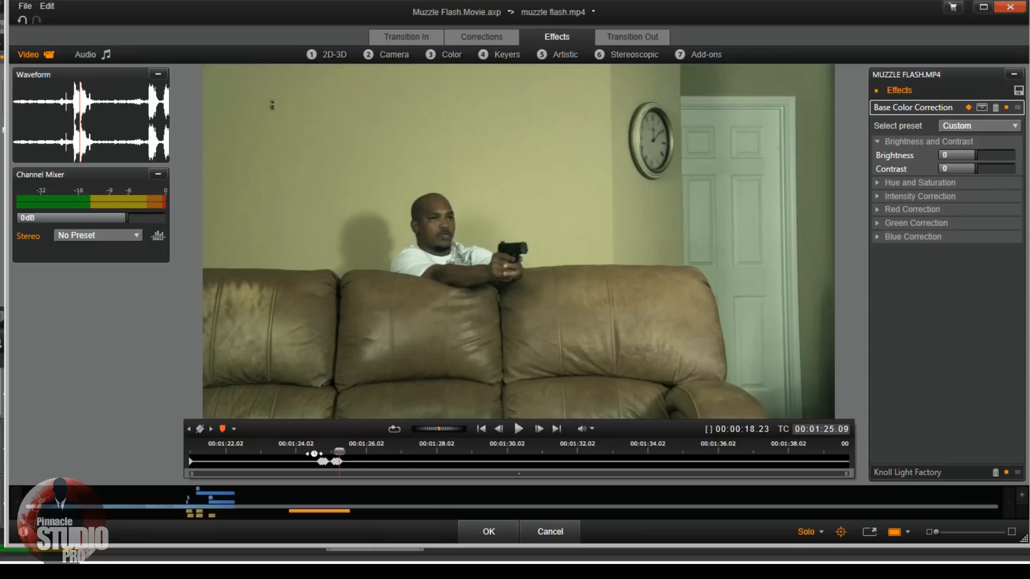
Set the Base Color Correction brightness to 25 on the second flash's keyframe at 00:01:25.07.
click(189, 428)
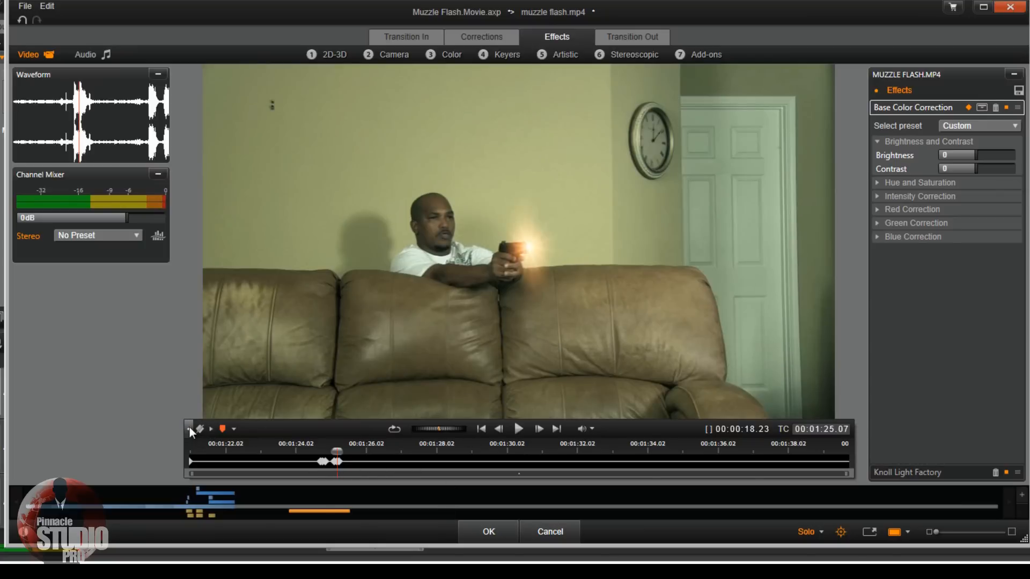
double_click(948, 154)
text(25)
key(Return)
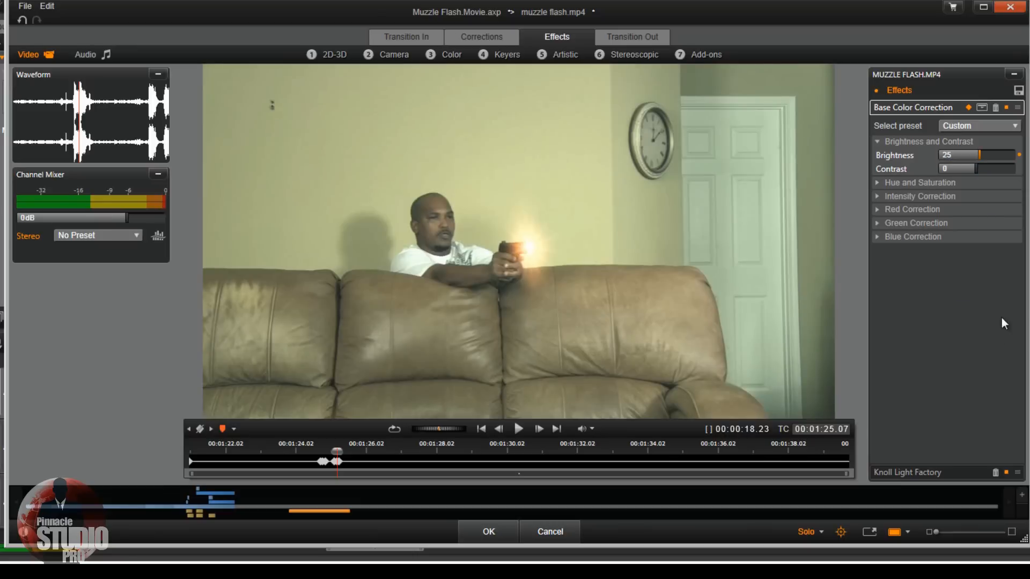
Play the clip from its start to review both flashes, and accept the effect changes to return to the movie timeline.
drag(337, 450, 134, 459)
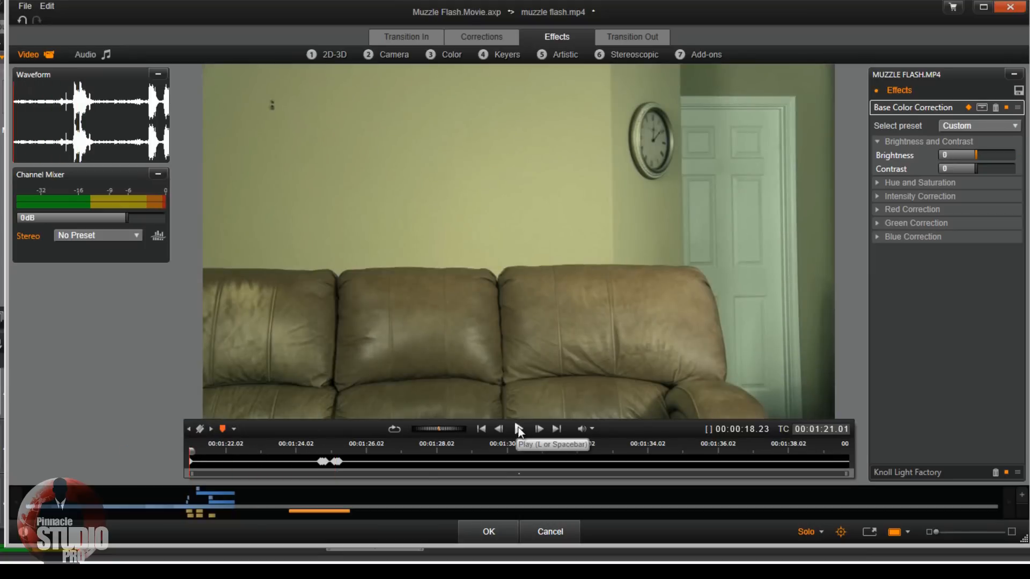
click(518, 429)
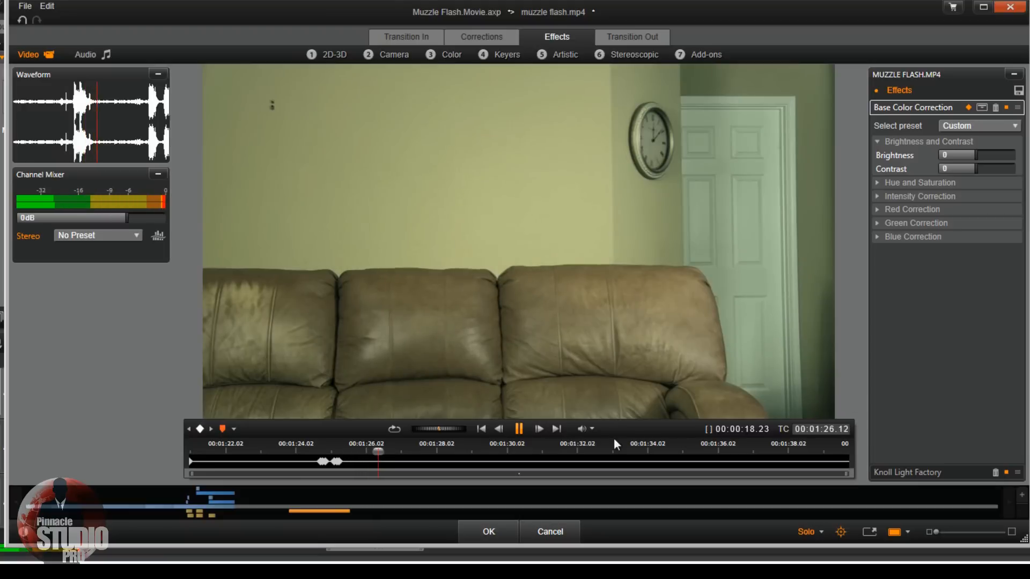
click(519, 429)
drag(407, 451, 315, 448)
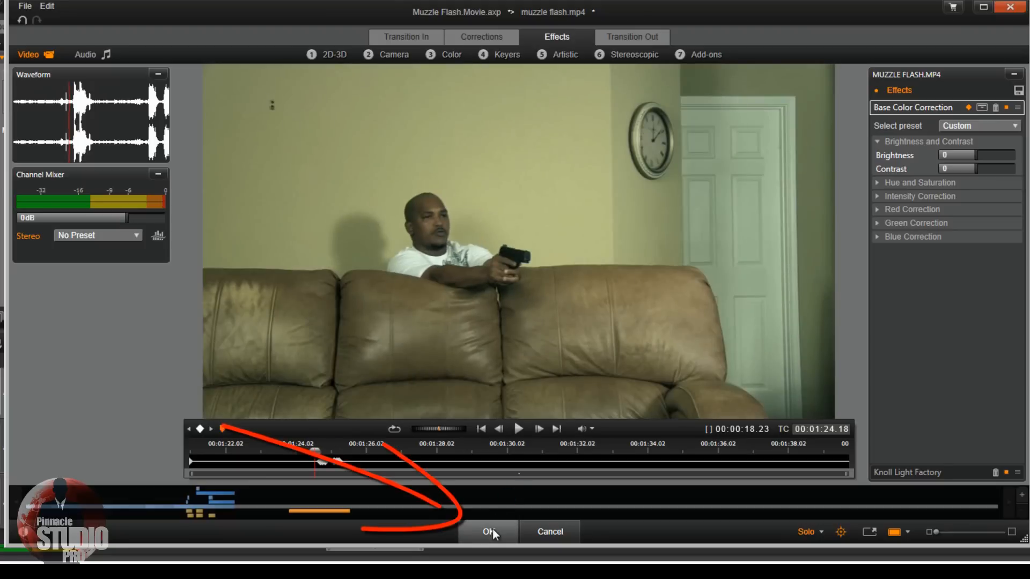
click(491, 531)
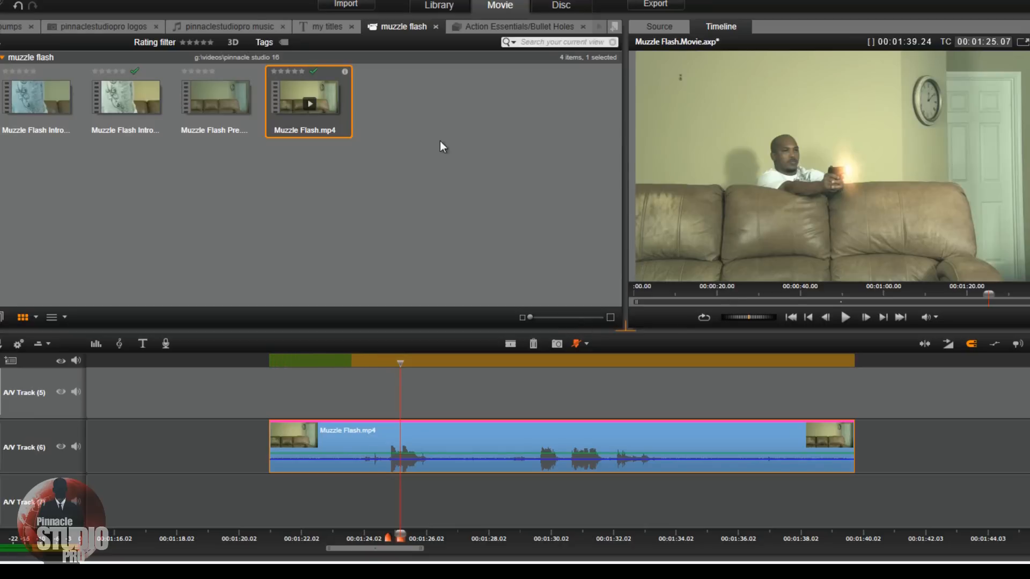
Open the Muzzle Flashes collection under Action Essentials in the library and find Muzzle_Flash15.
click(492, 24)
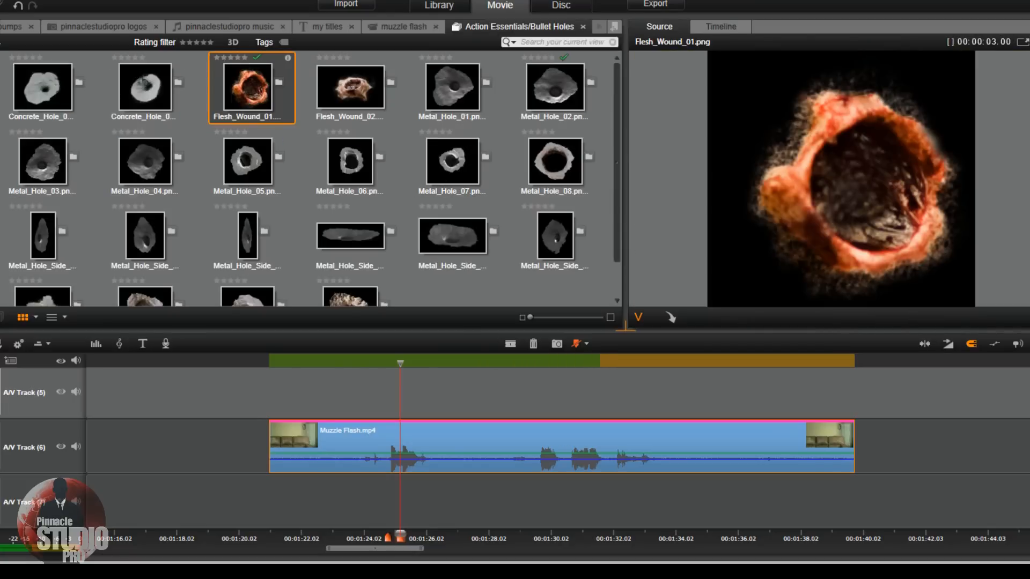
click(1, 177)
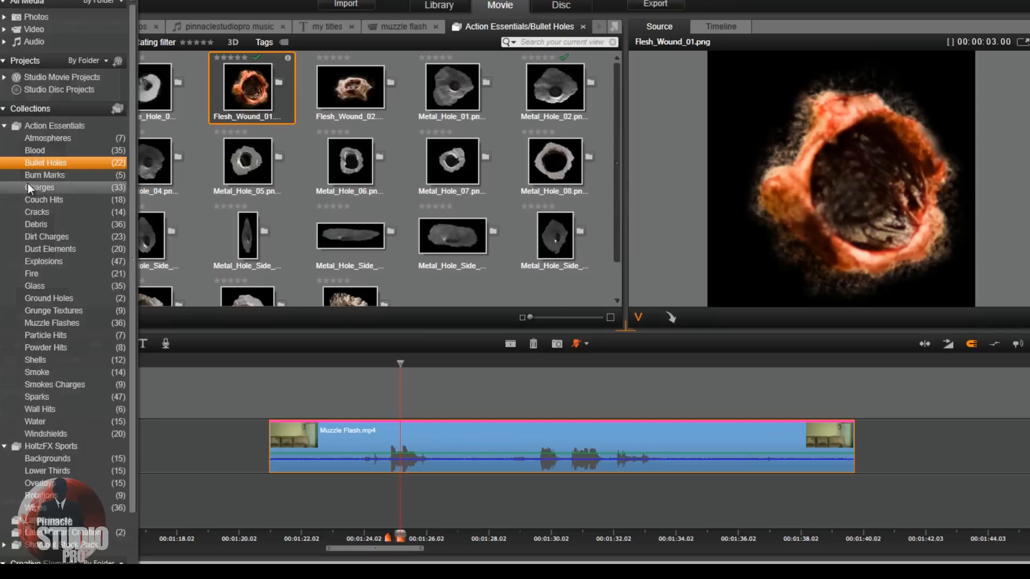
click(52, 323)
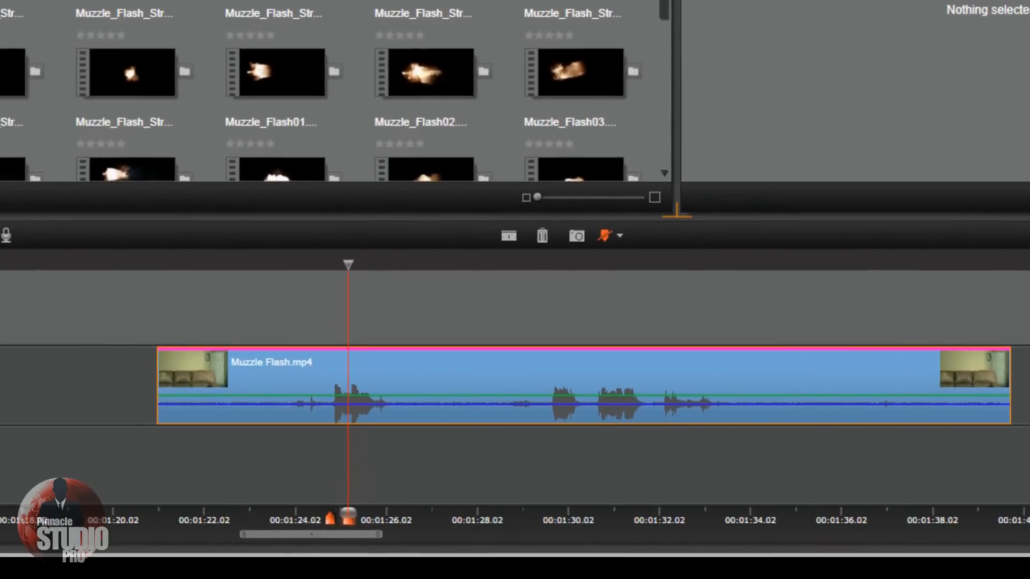
drag(668, 0, 669, 51)
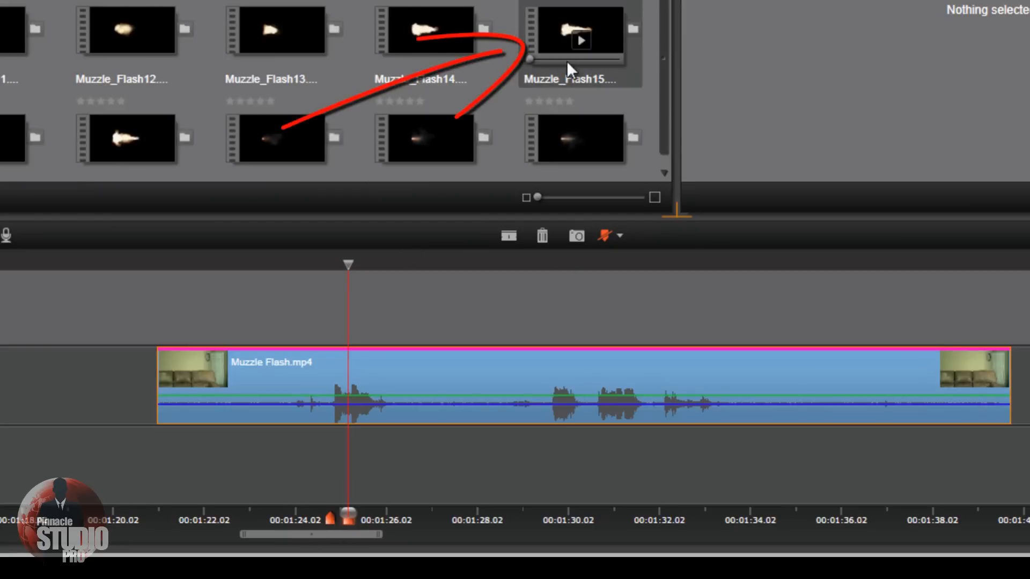
Place Muzzle_Flash15 above Muzzle Flash.mp4 at the first shot marker, and a second copy on a higher track at the second marker.
drag(588, 18, 342, 349)
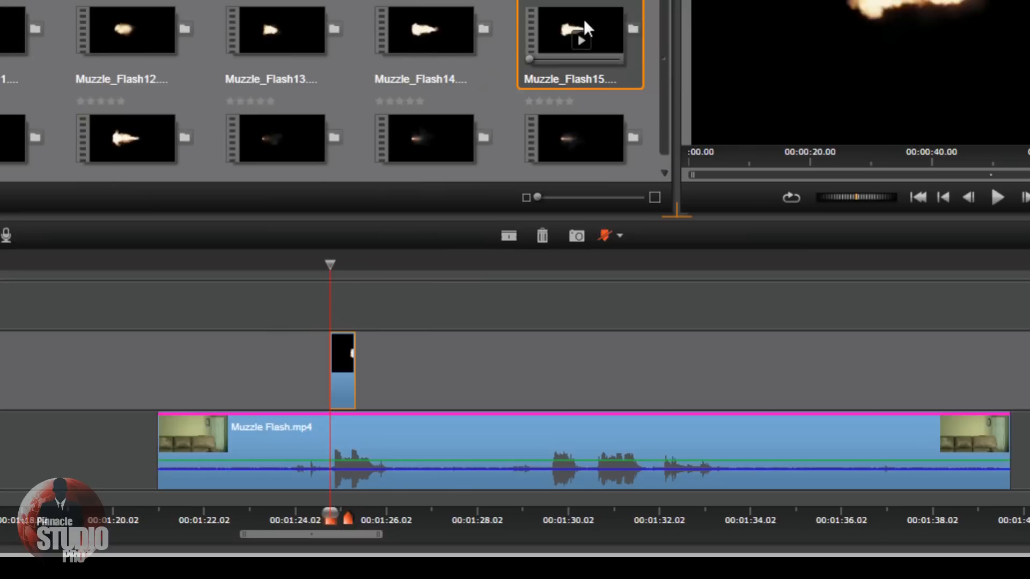
drag(565, 203, 509, 306)
drag(437, 296, 352, 353)
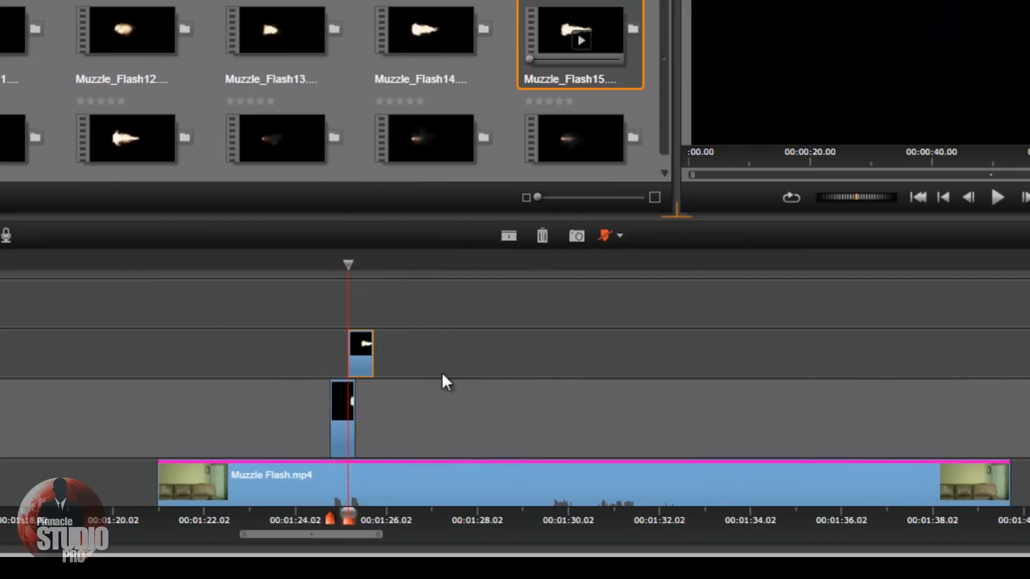
scroll(421, 310, down, 3)
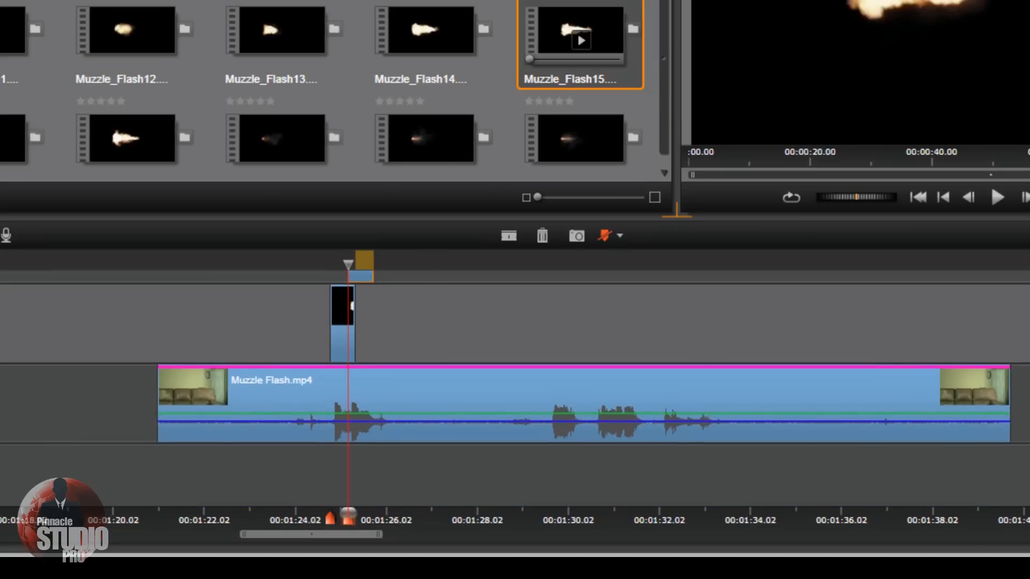
drag(362, 262, 362, 261)
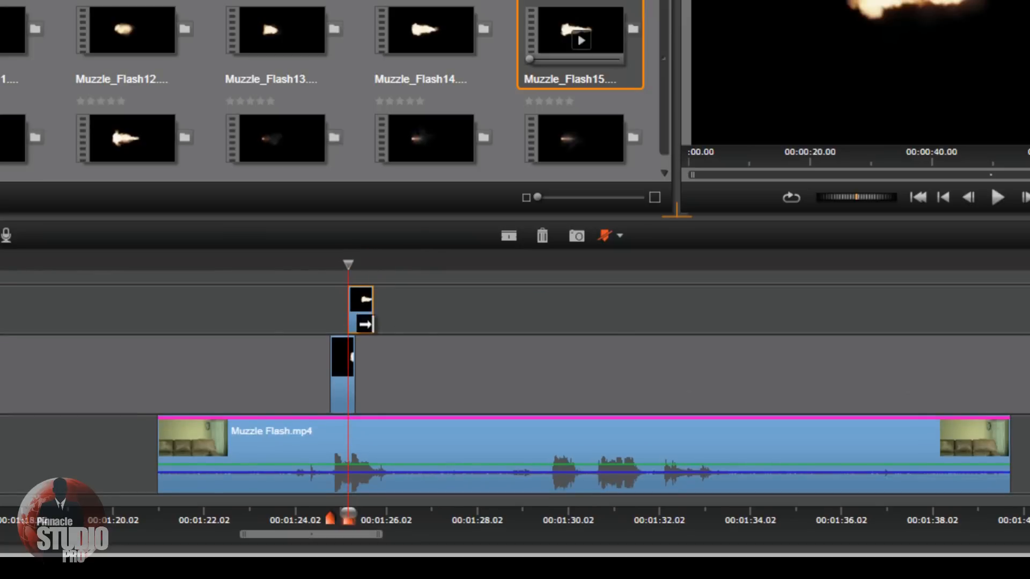
Open the first Muzzle_Flash15 clip in the effects editor and add the Luma Keyer effect at its first frame, 00:01:24.25.
right_click(334, 384)
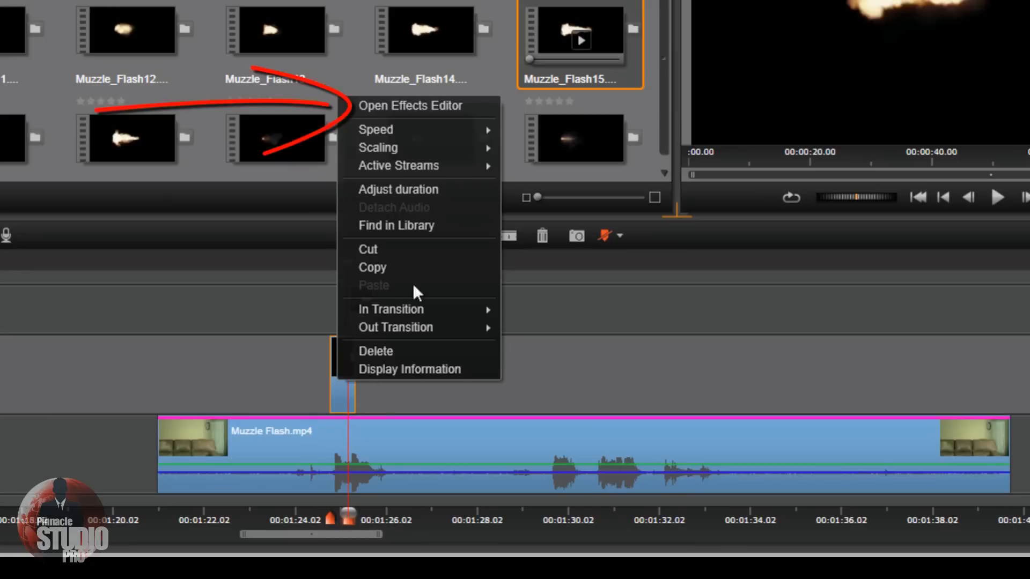
click(414, 104)
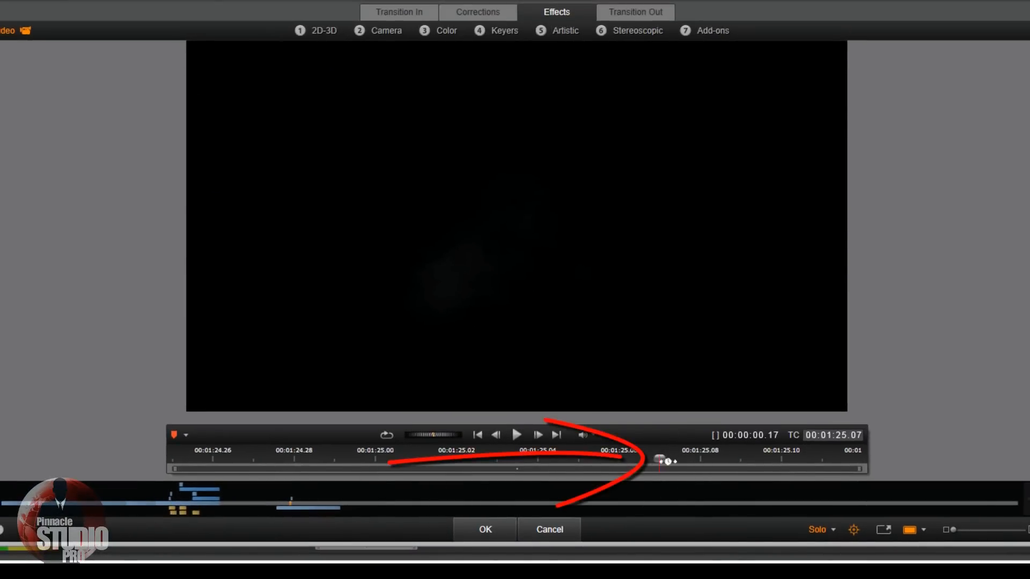
drag(659, 458, 186, 467)
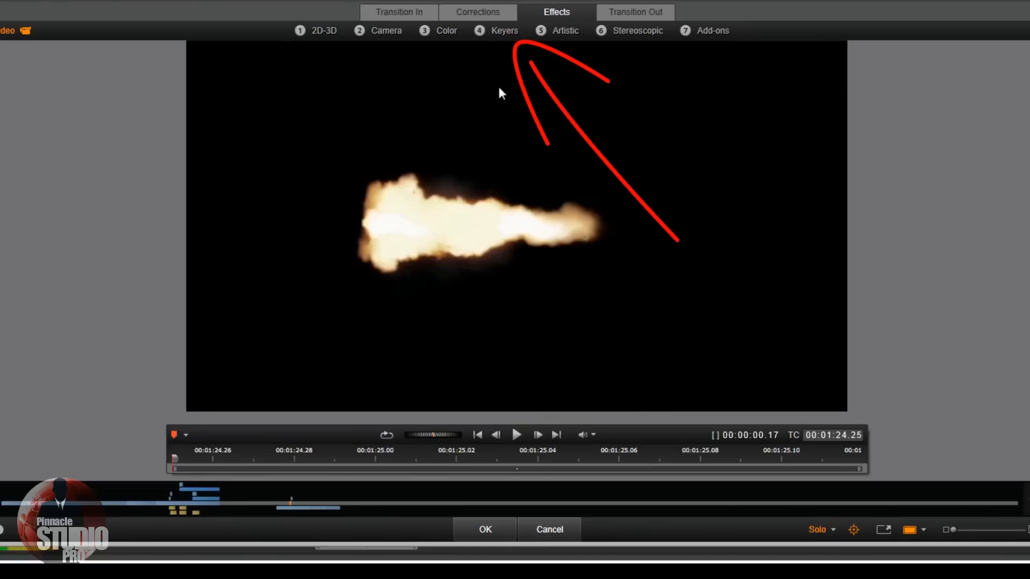
click(500, 31)
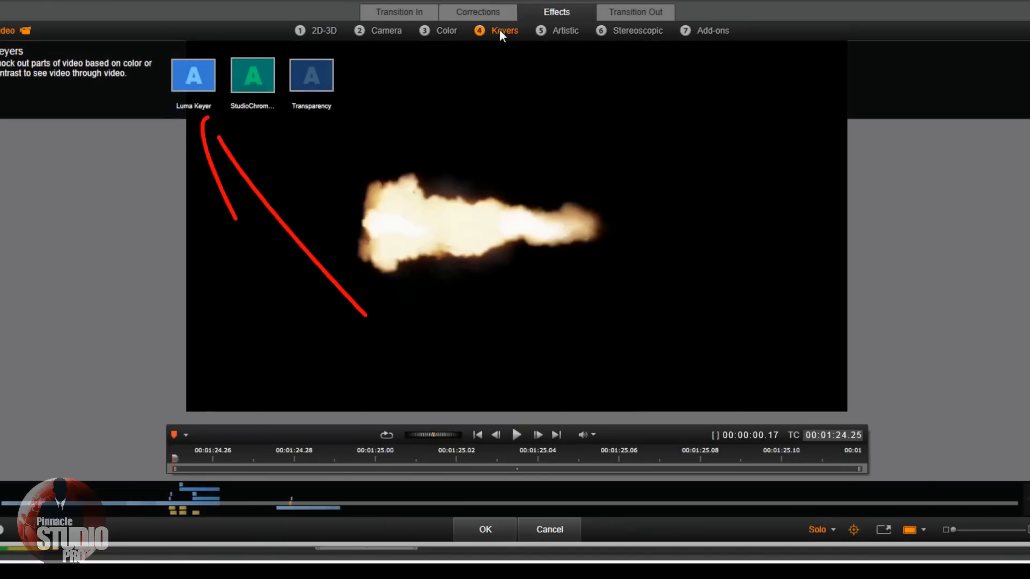
click(193, 77)
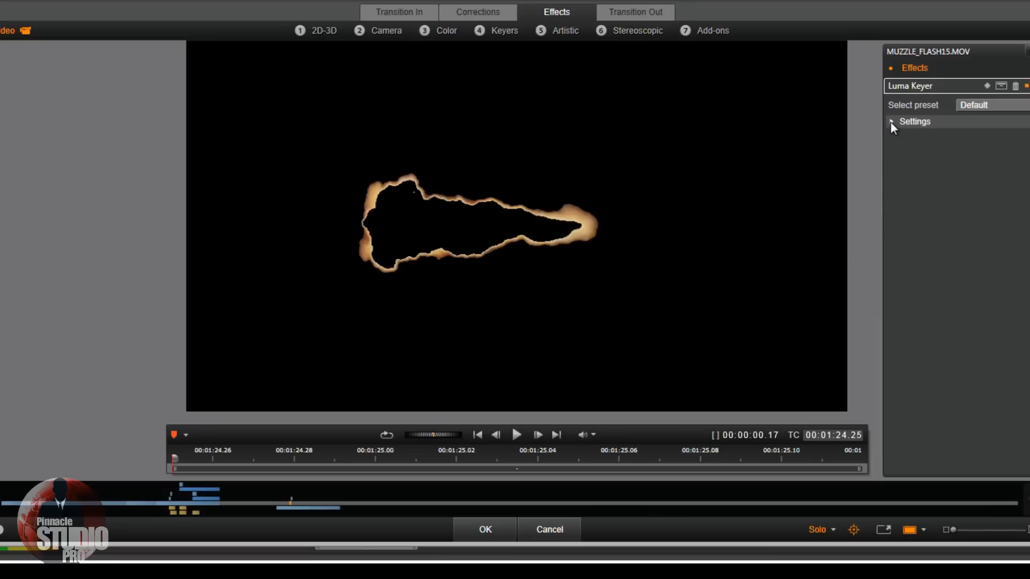
Switch the preview to show the media and tracks below, and set the Luma Keyer's Luma Center to 100.
click(833, 530)
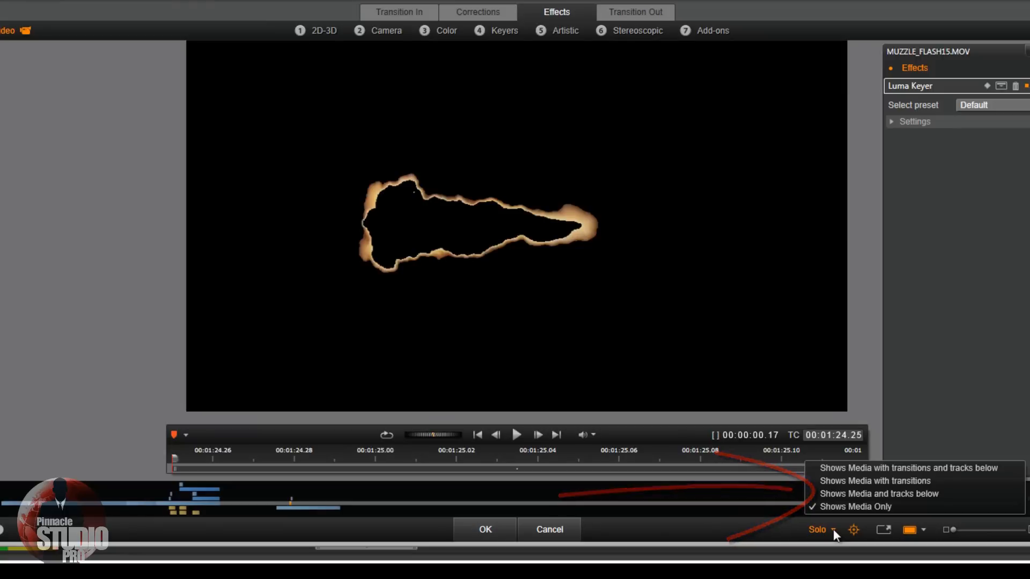
click(878, 492)
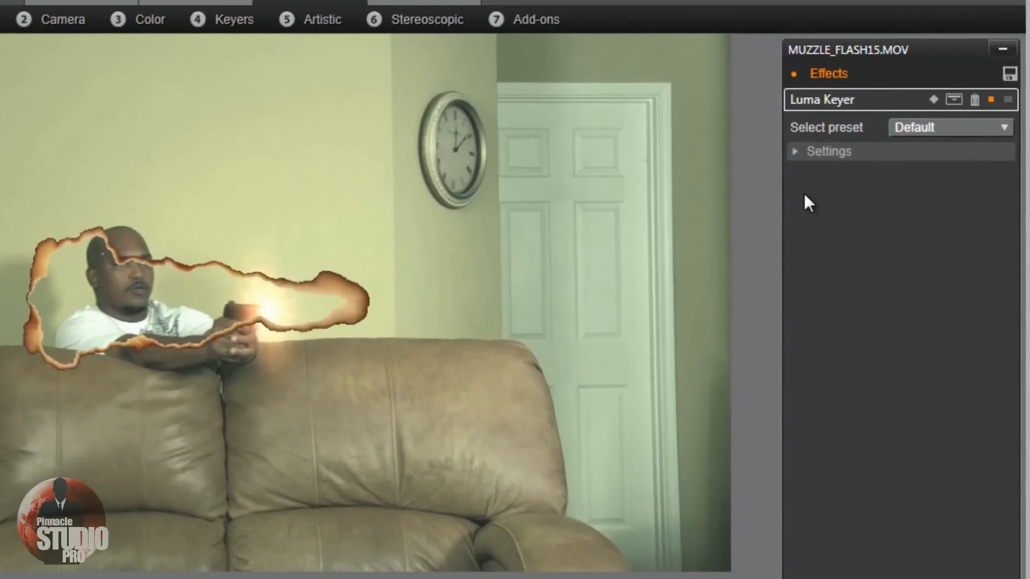
click(798, 151)
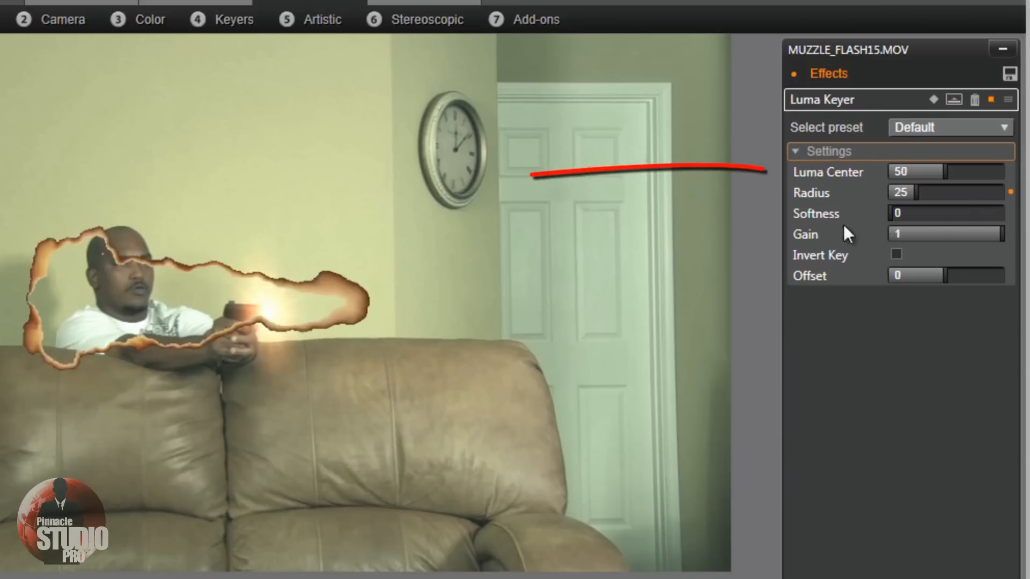
drag(952, 175, 1003, 172)
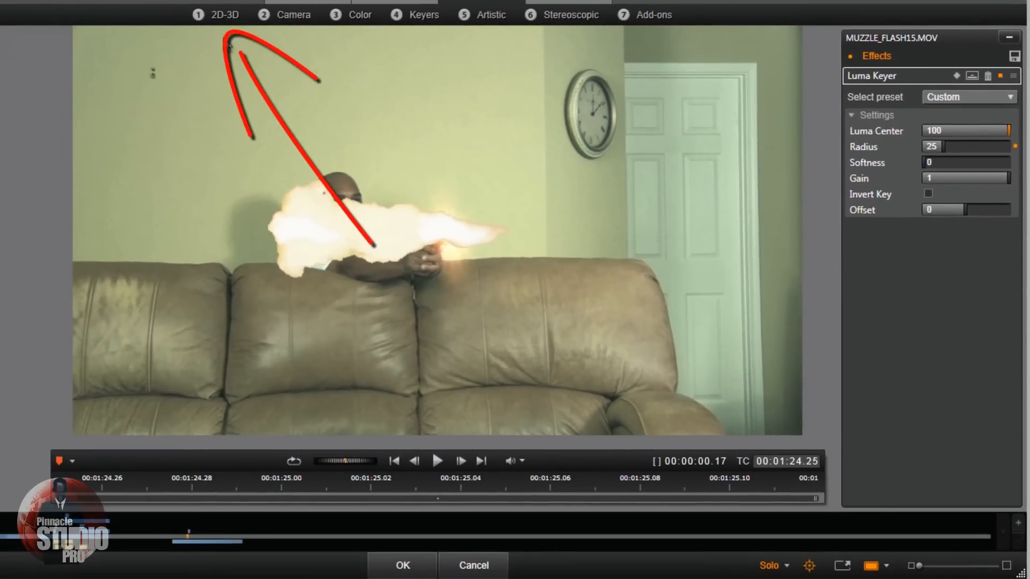
Add the 3D Editor CPU effect to the muzzle flash clip with No Preset, and expand its Position settings.
click(220, 15)
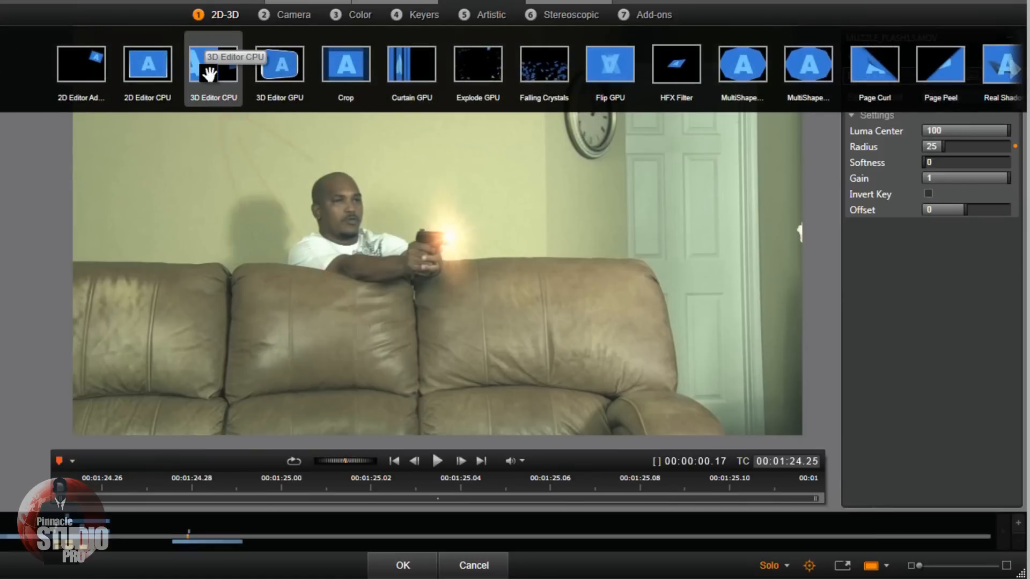
double_click(209, 74)
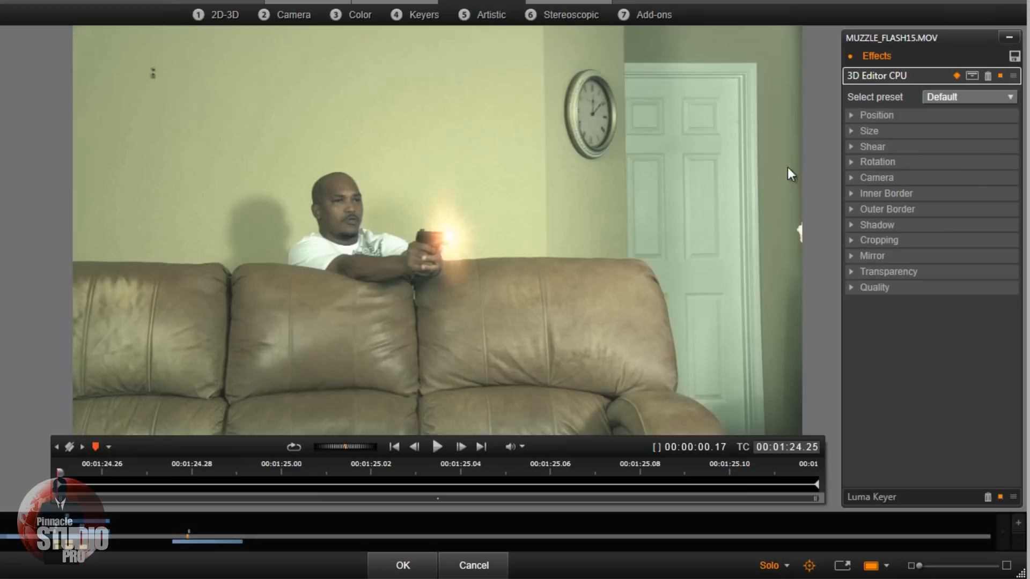
click(1009, 96)
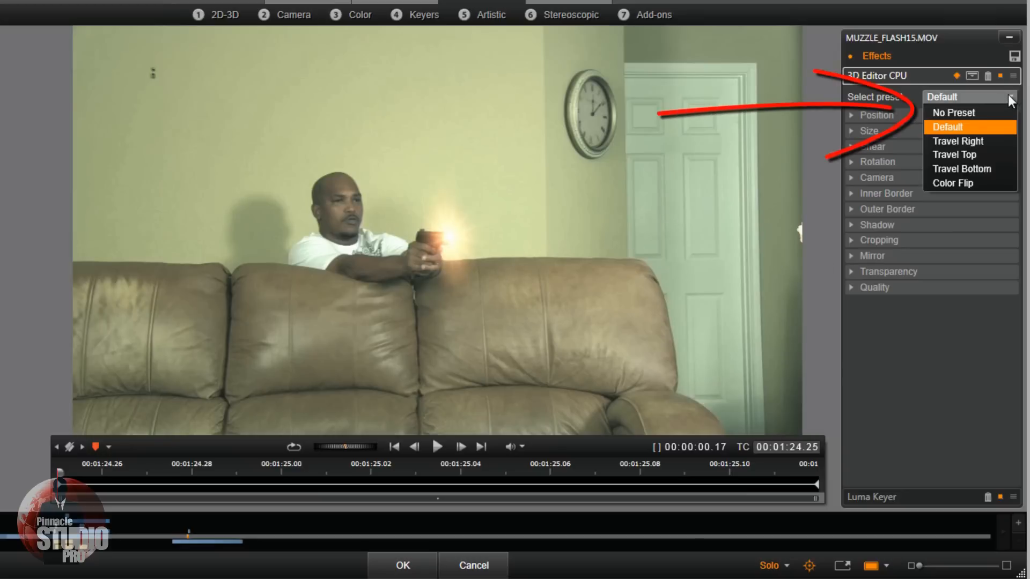
click(981, 113)
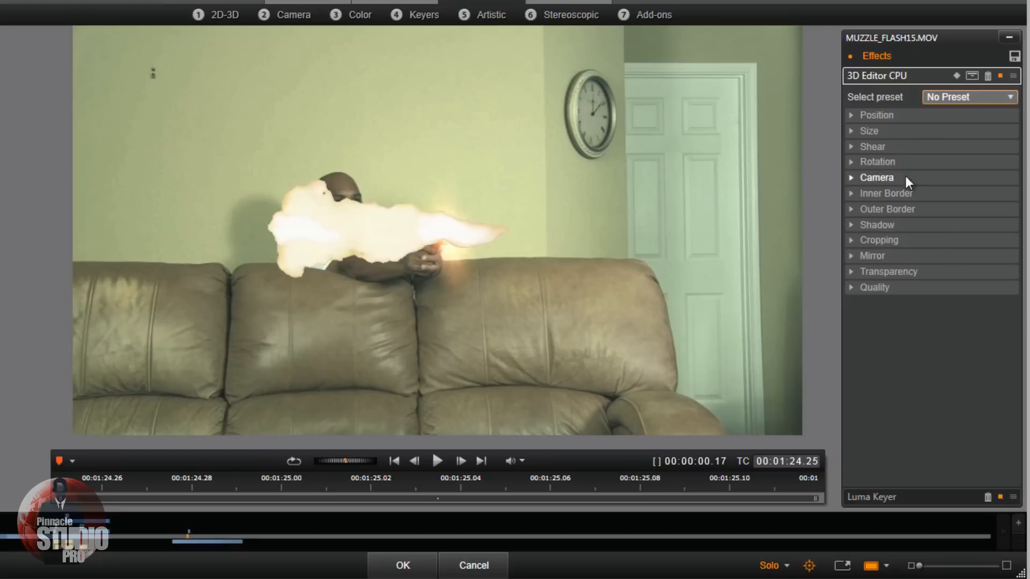
click(851, 115)
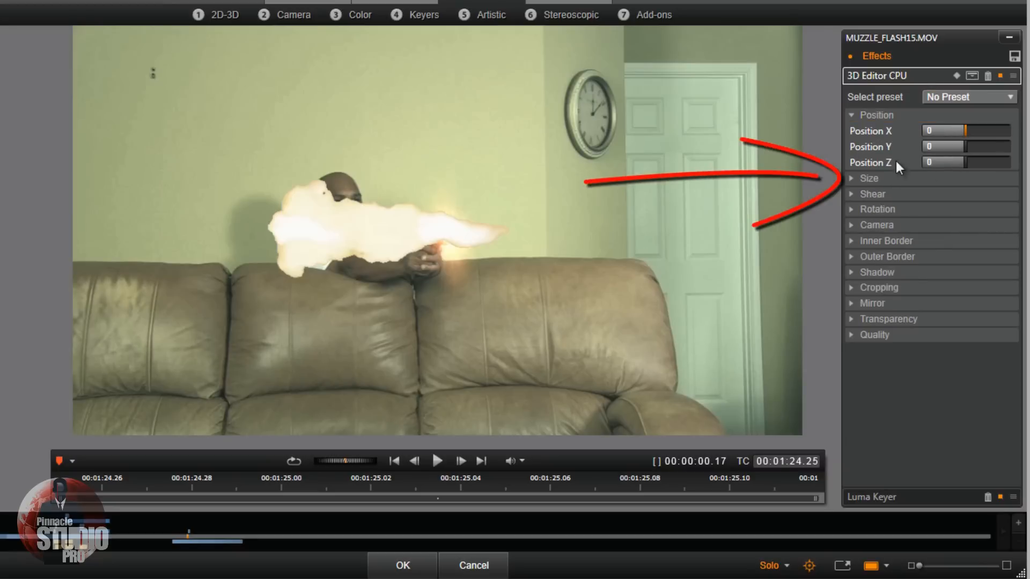
Scale the muzzle flash clip to a Width and Height of 51.059 in the 3D Editor CPU Size settings.
click(848, 177)
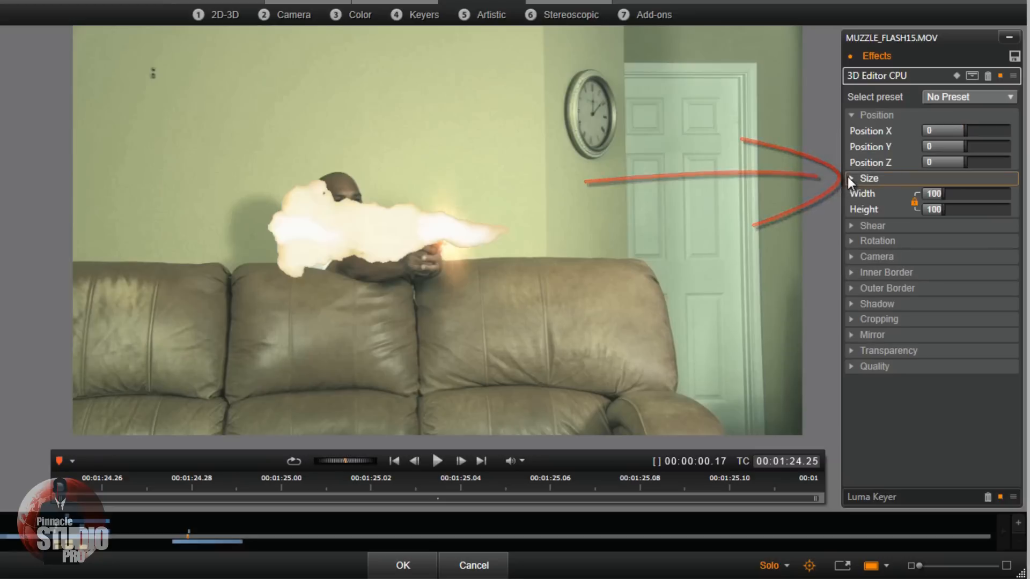
click(932, 191)
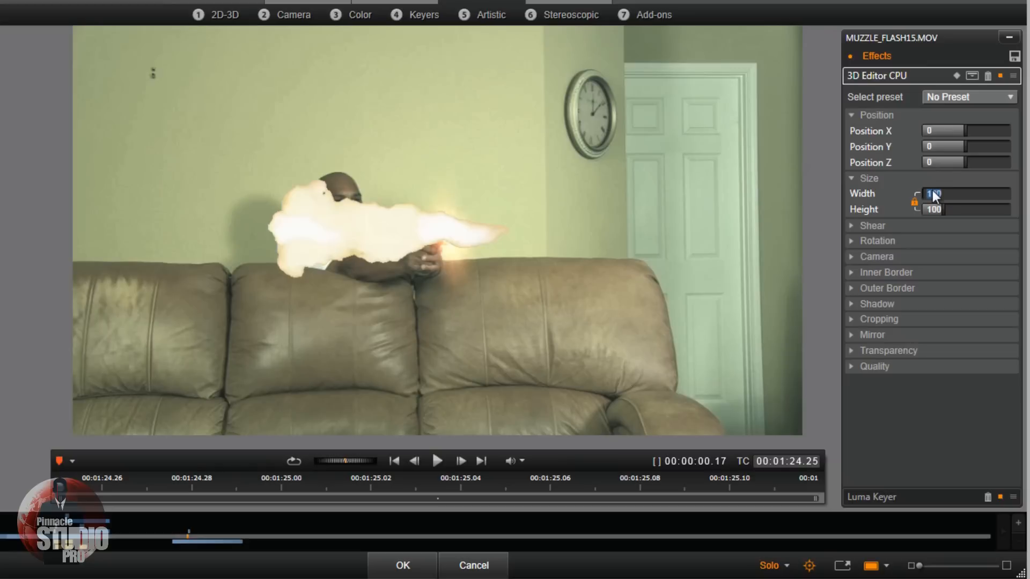
text(51.059)
key(Return)
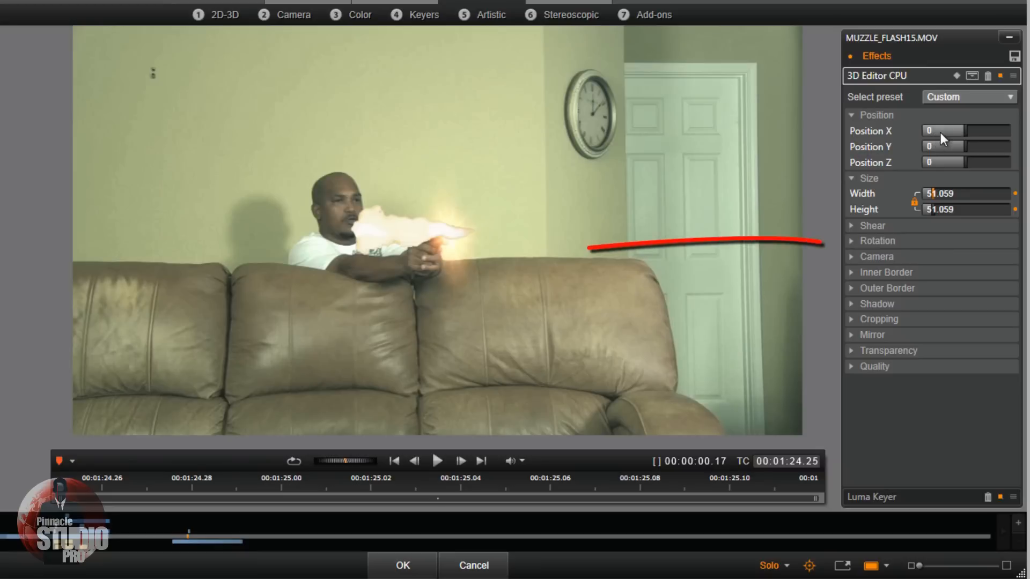
Expand the Rotation settings and set the muzzle flash's Rotation Y to 42.418.
click(852, 239)
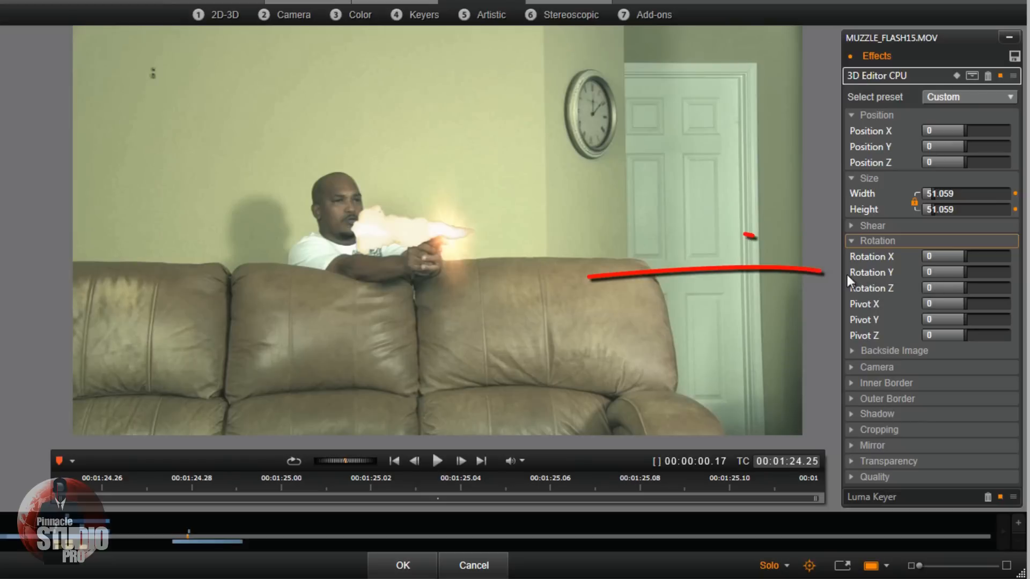
mouse_move(967, 273)
mouse_down()
mouse_move(1001, 279)
mouse_move(979, 273)
mouse_up()
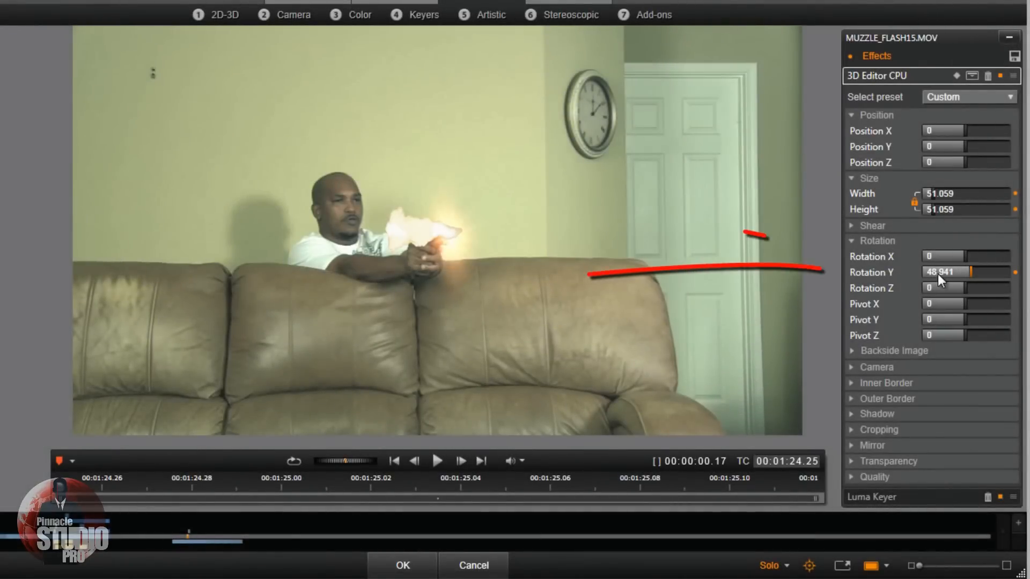
click(938, 274)
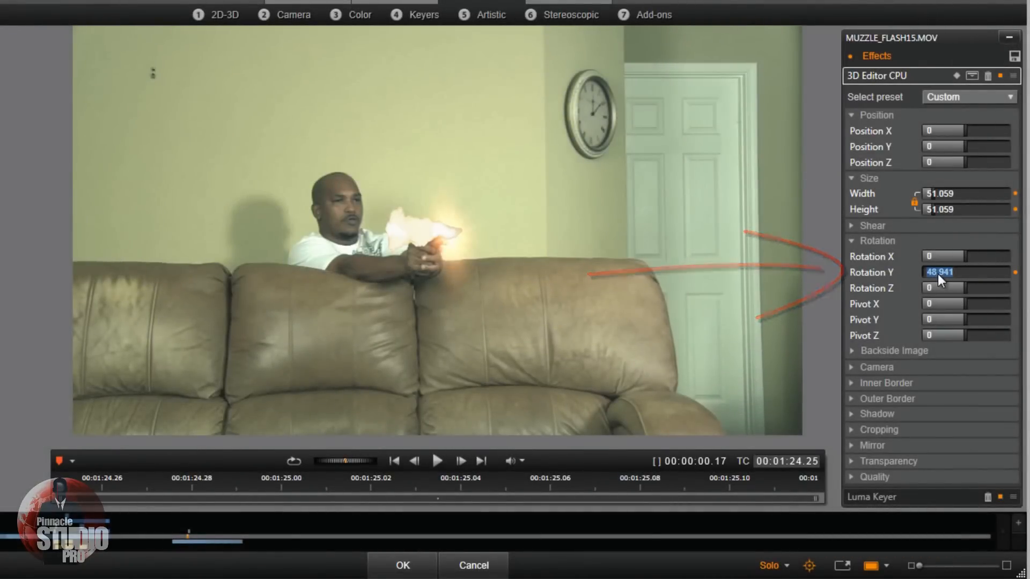
text(42.18)
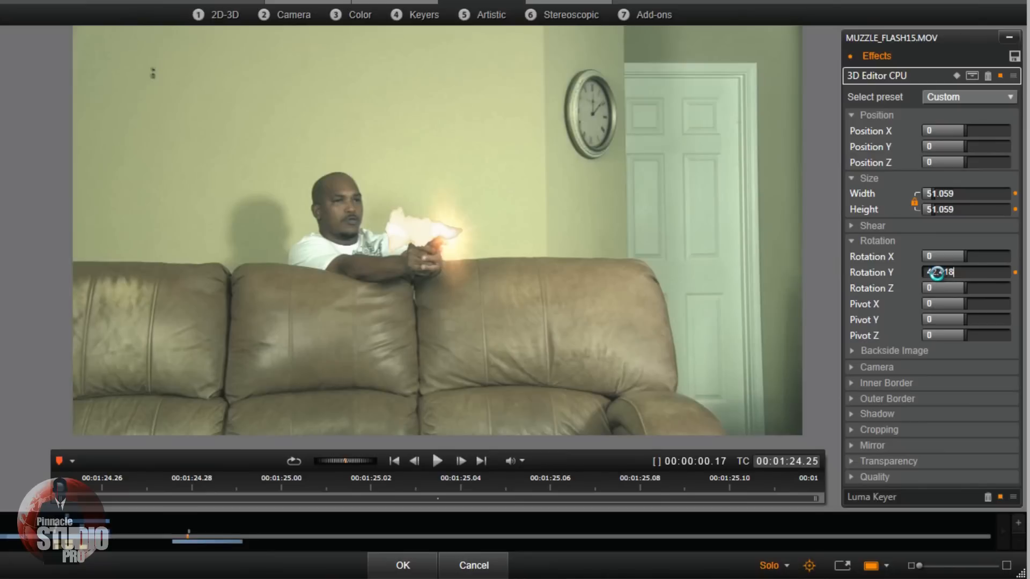
key(Return)
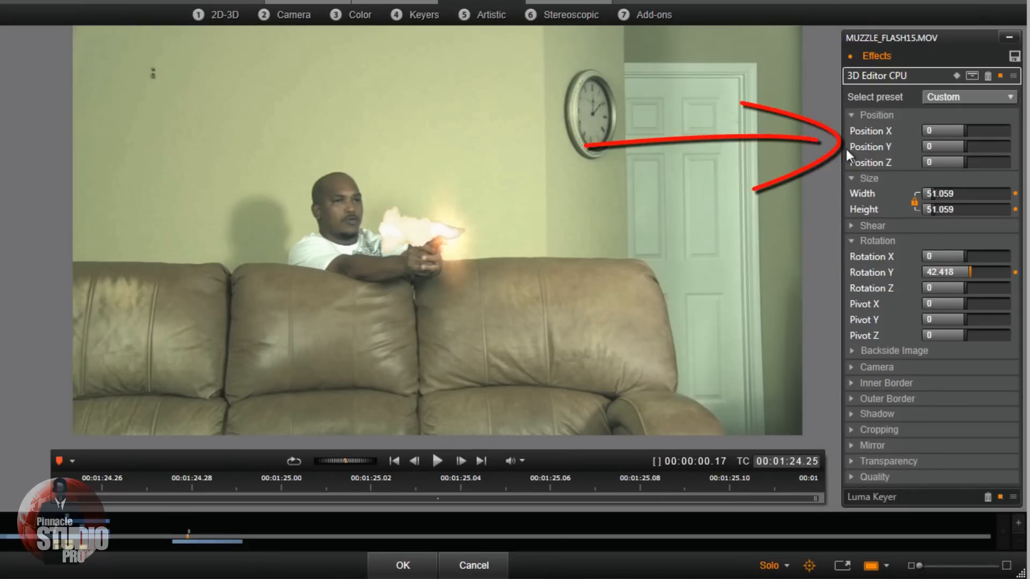
Move the muzzle flash to the gun barrel with Position X 9.749 and Position Y -1.
click(944, 129)
double_click(945, 130)
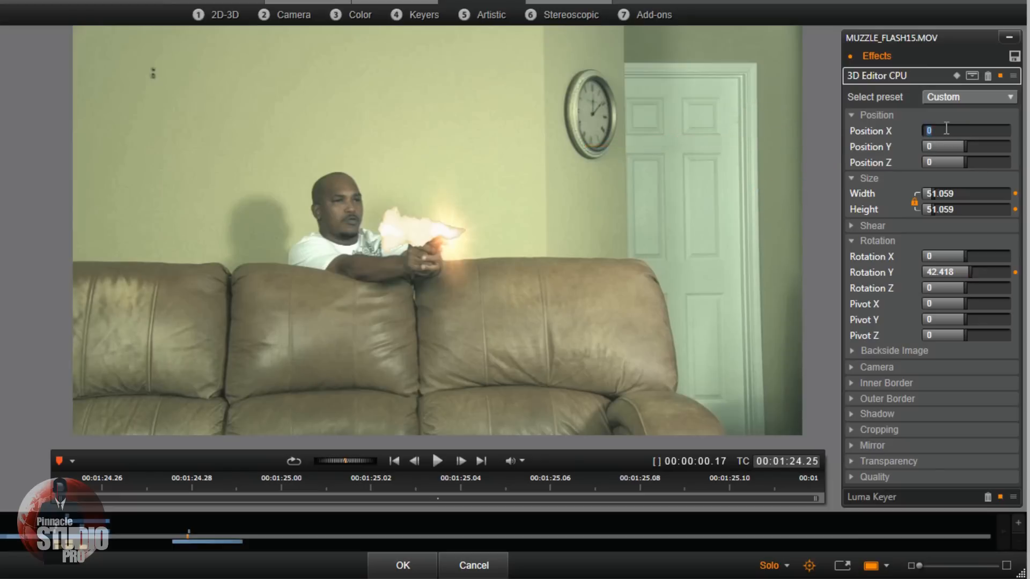
text(9.749)
key(Return)
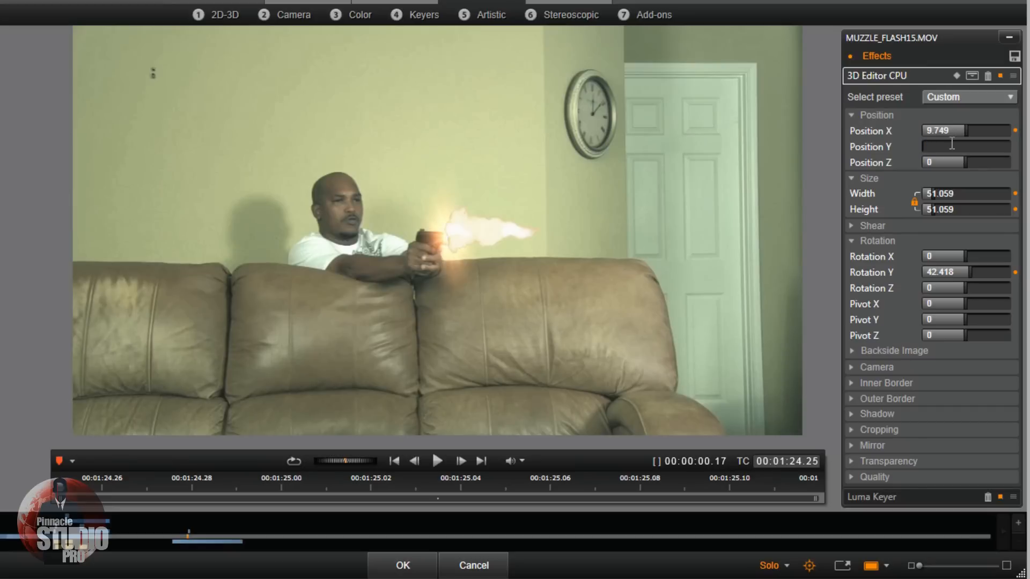
text(1)
key(Return)
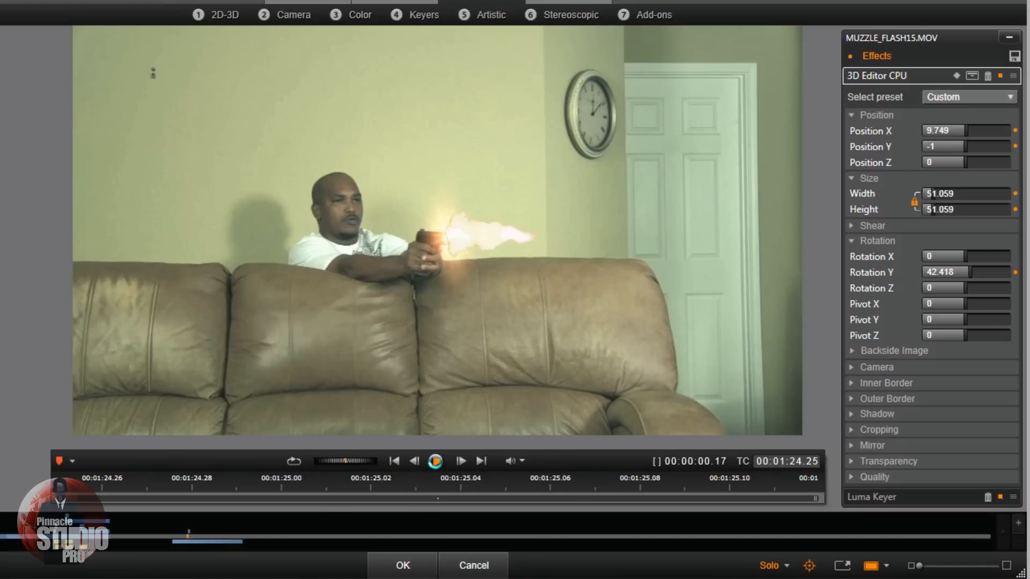
Preview the positioned muzzle flash, return to the clip's start and accept the effect changes.
click(436, 461)
click(82, 484)
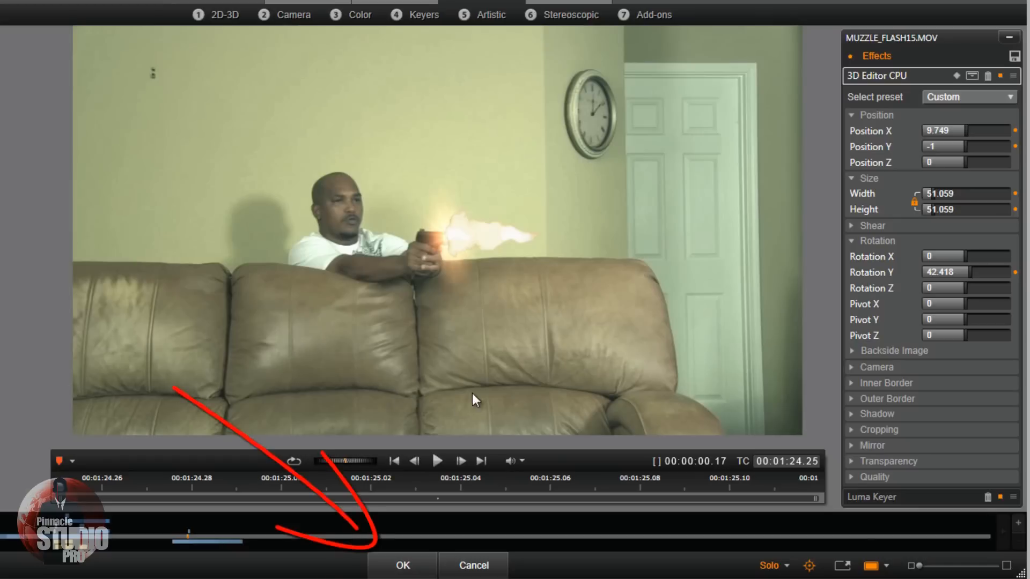
click(403, 567)
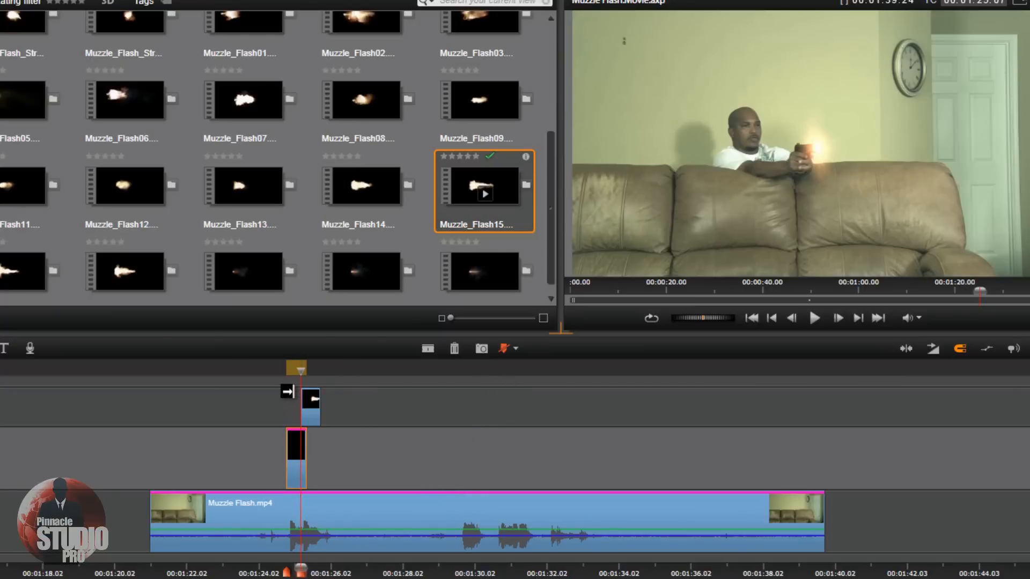
Play the timeline repeatedly from before the first shot marker to review the composited muzzle flash.
drag(304, 379, 274, 376)
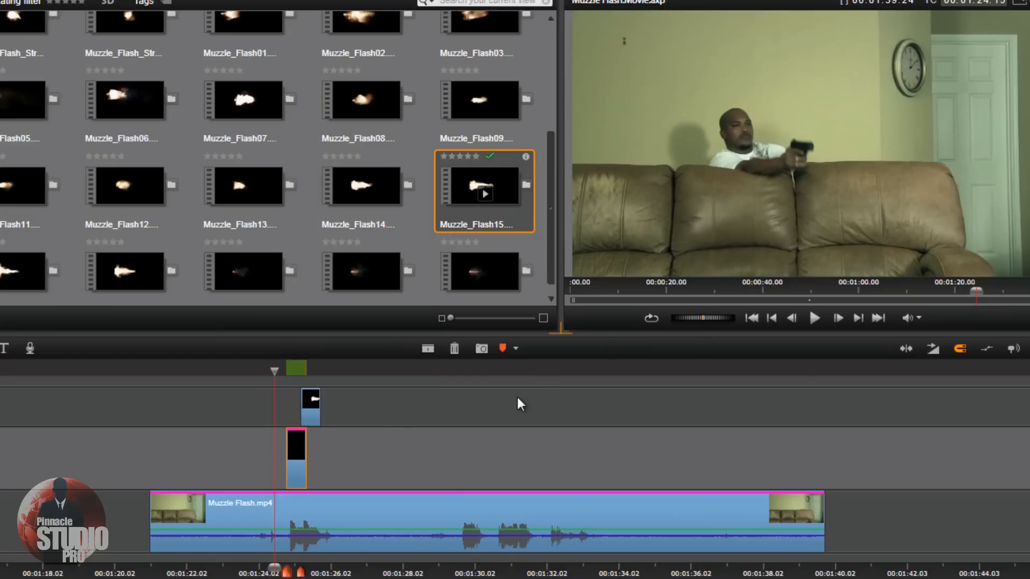
click(812, 317)
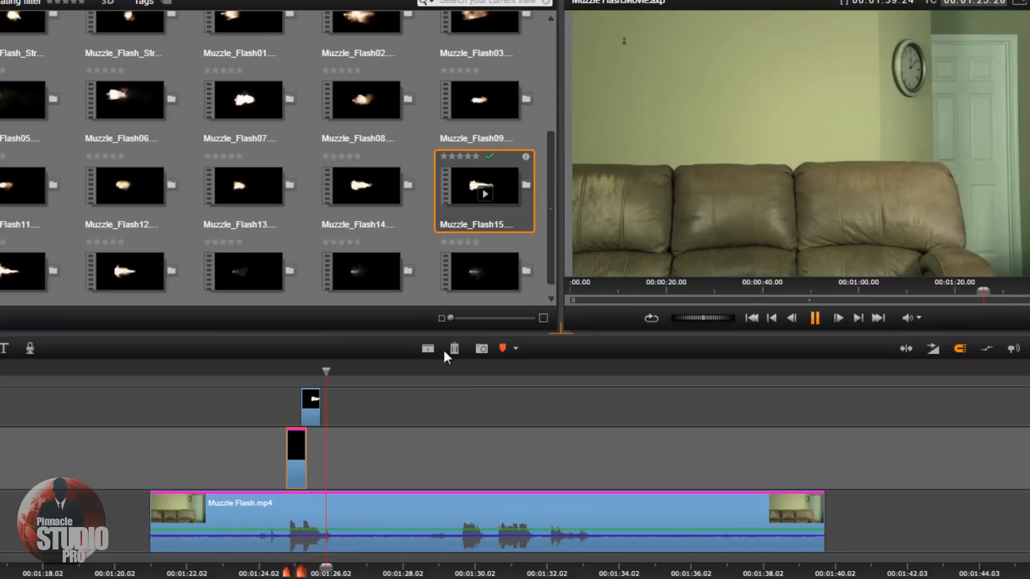
click(255, 370)
click(814, 318)
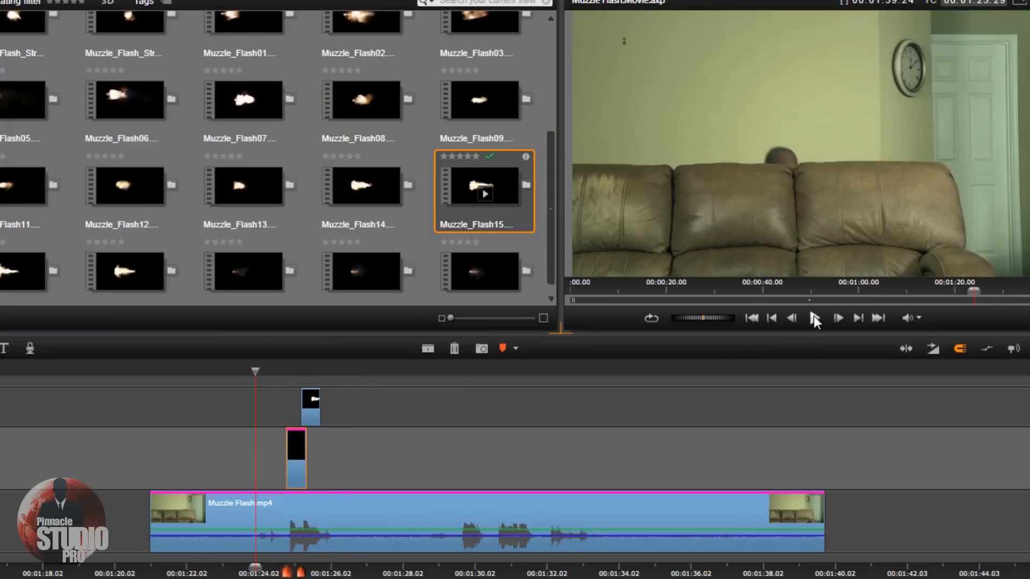
click(813, 316)
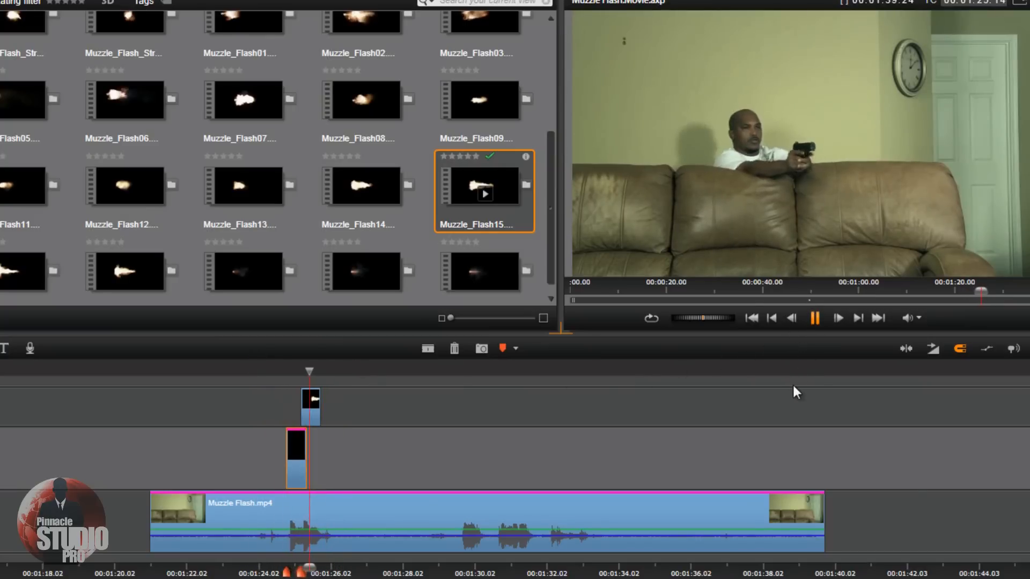
click(240, 370)
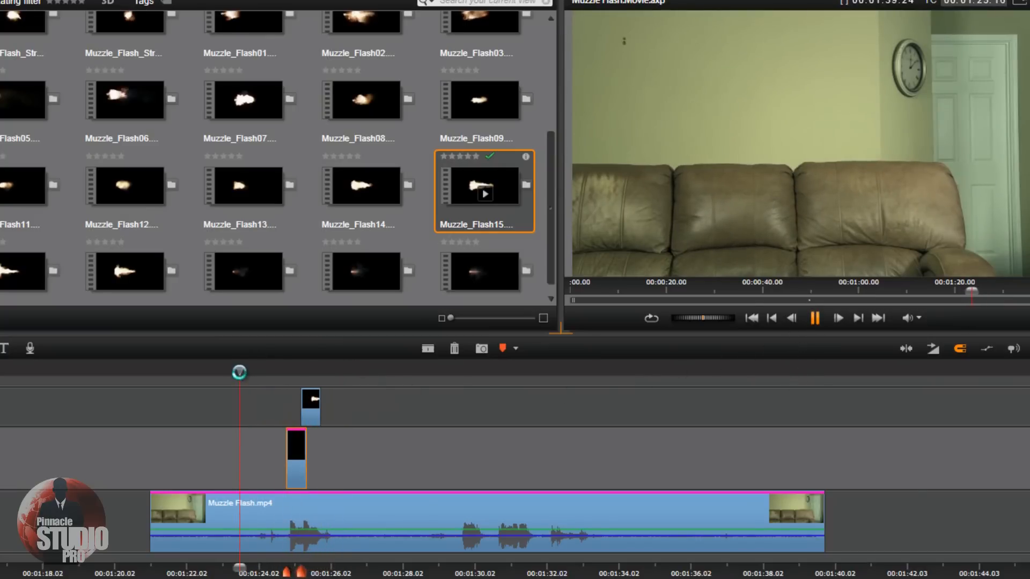
click(816, 318)
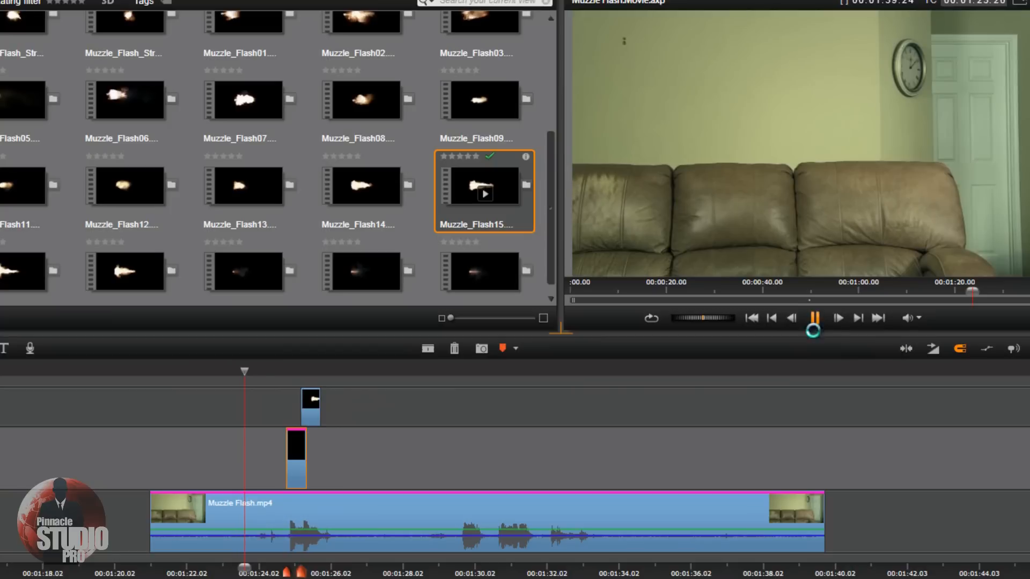
click(815, 317)
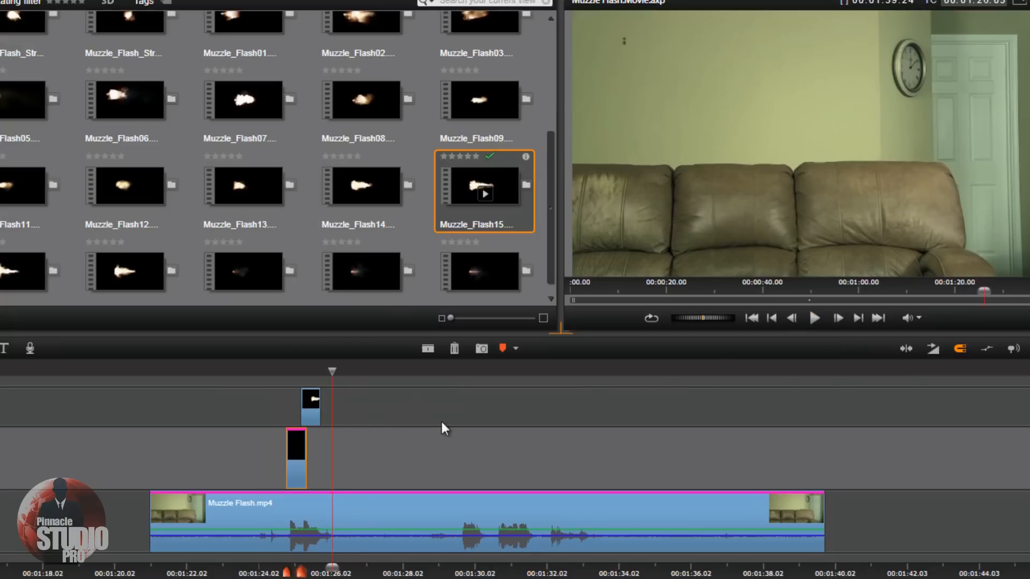
Reopen the first Muzzle_Flash15 clip in the effects editor and show the media and tracks below in the preview.
right_click(295, 451)
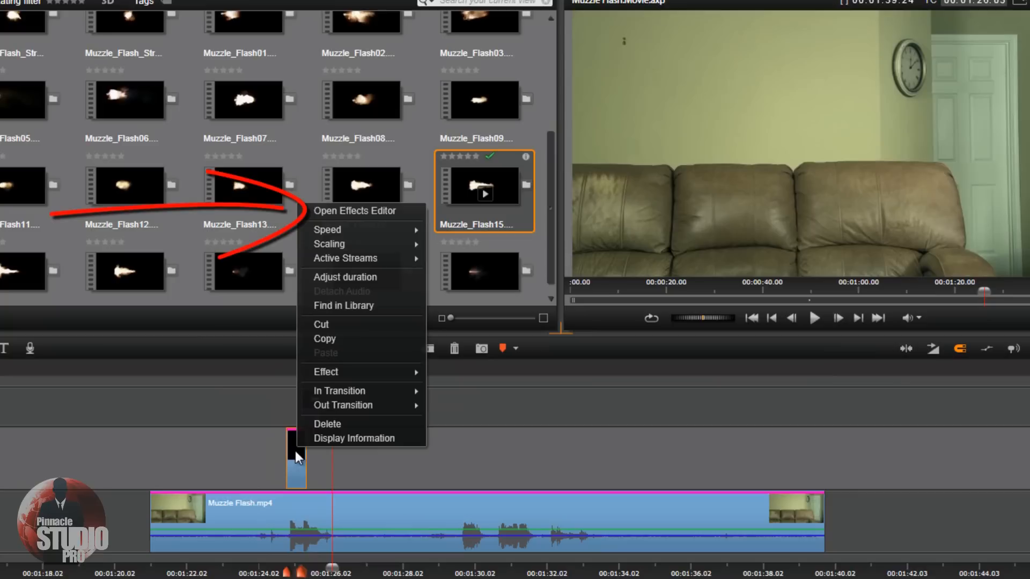
click(375, 211)
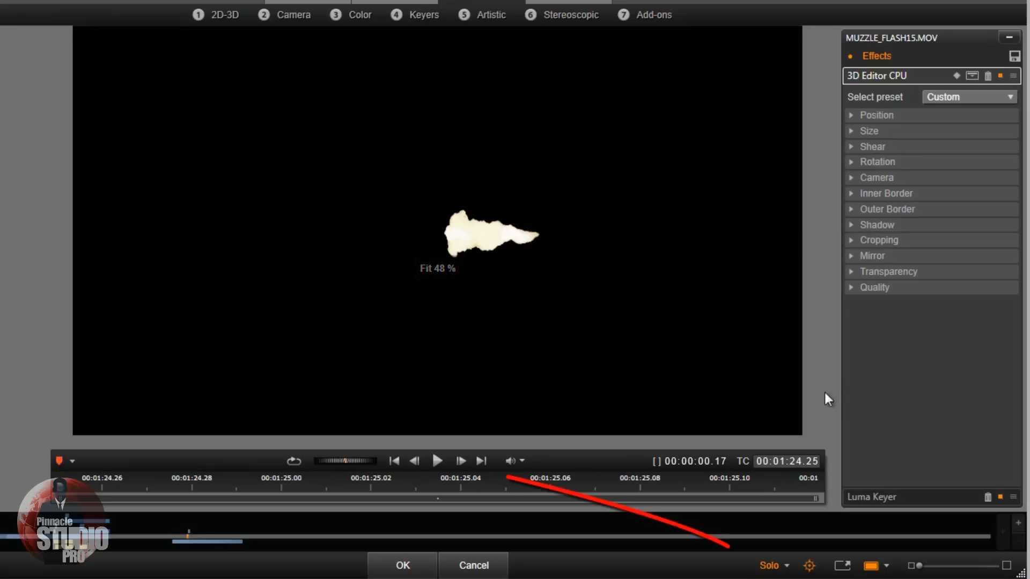
click(786, 567)
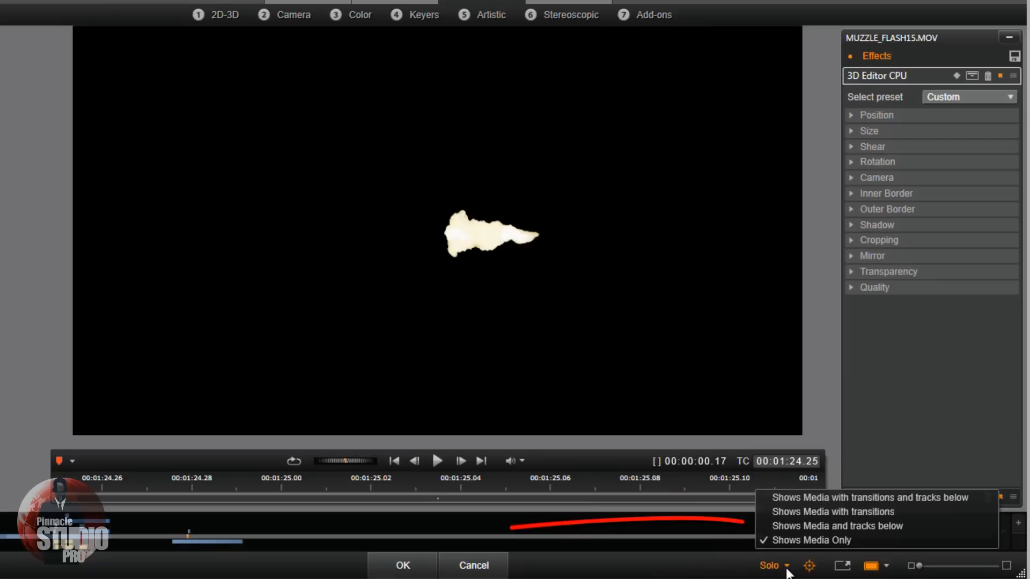
click(819, 526)
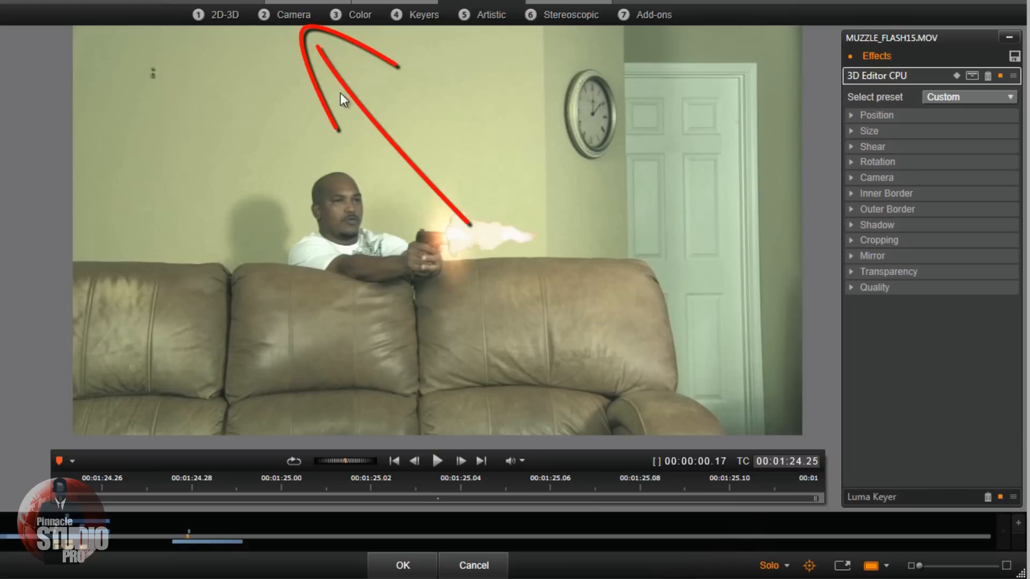
Add the RadialBlur effect to the muzzle flash clip, set its Type to Zoom, and accept the changes.
click(291, 17)
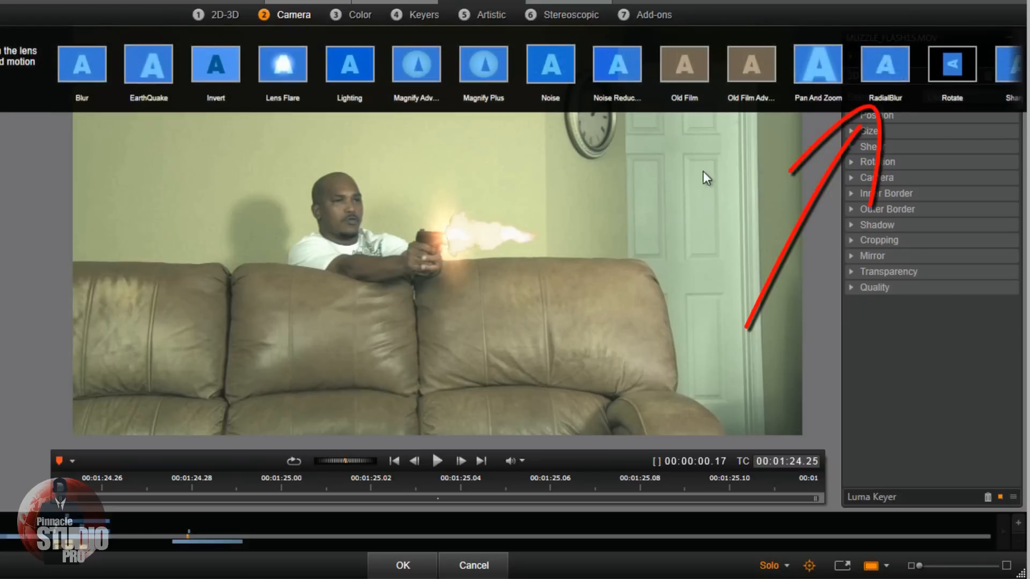
click(877, 72)
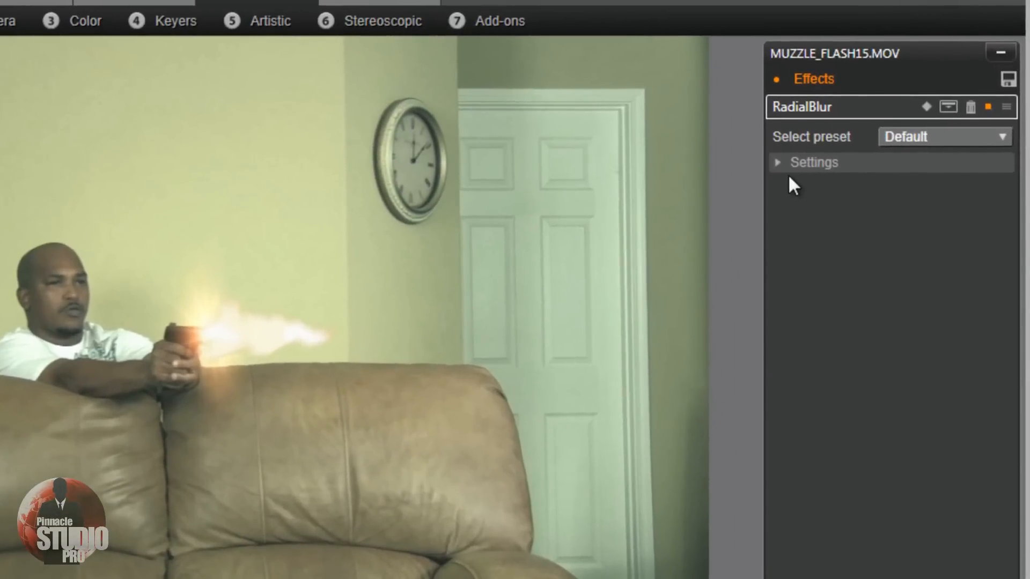
click(777, 161)
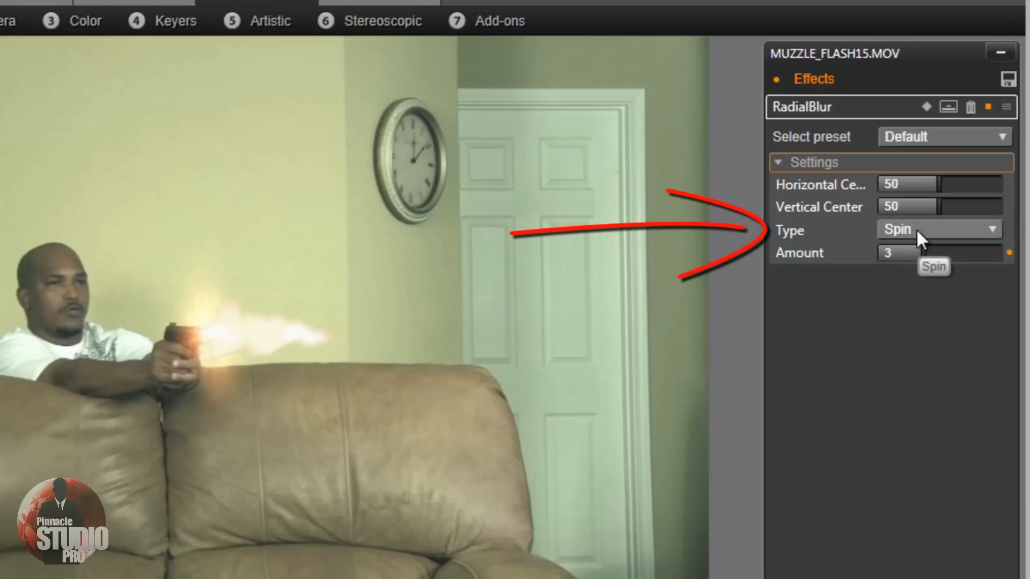
click(990, 227)
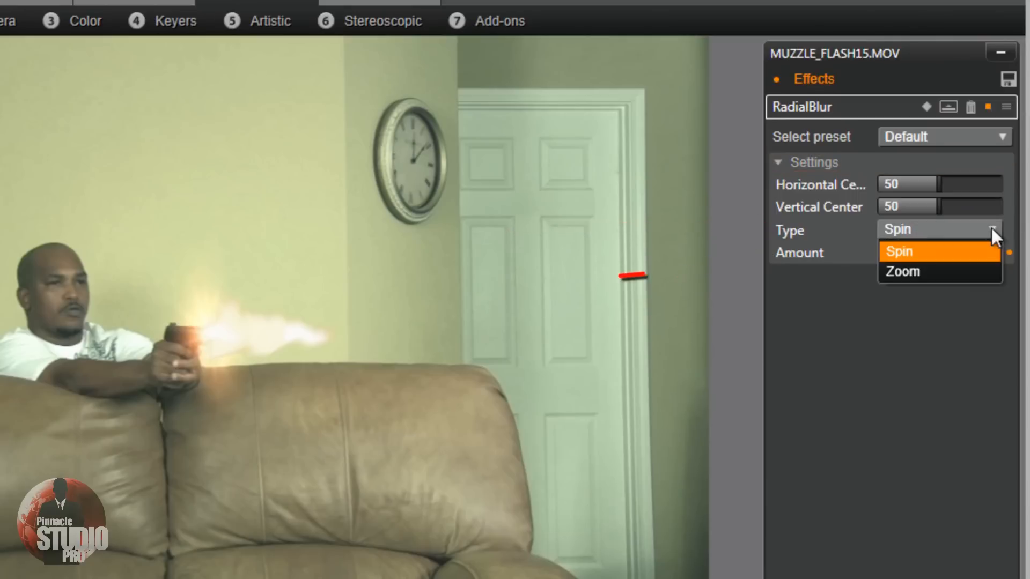
click(919, 270)
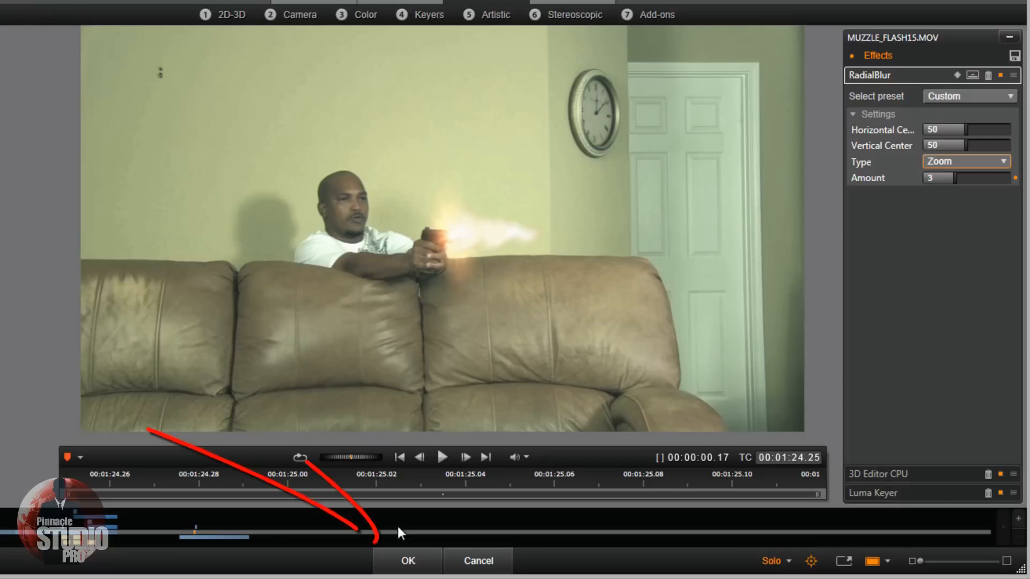
click(409, 561)
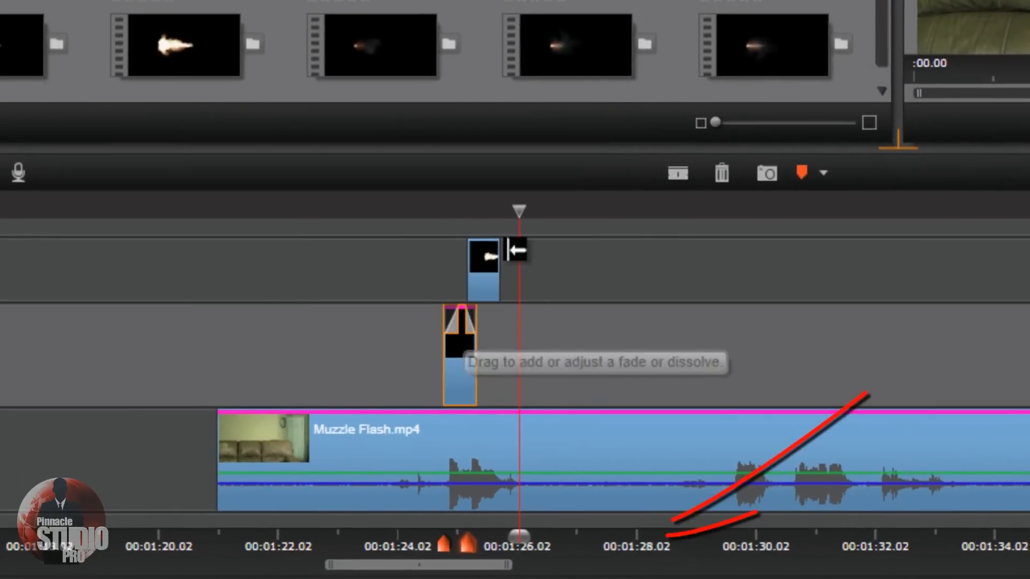
Copy all effects from the first Muzzle_Flash15 clip and paste them onto the second copy on the track above.
drag(637, 539, 904, 545)
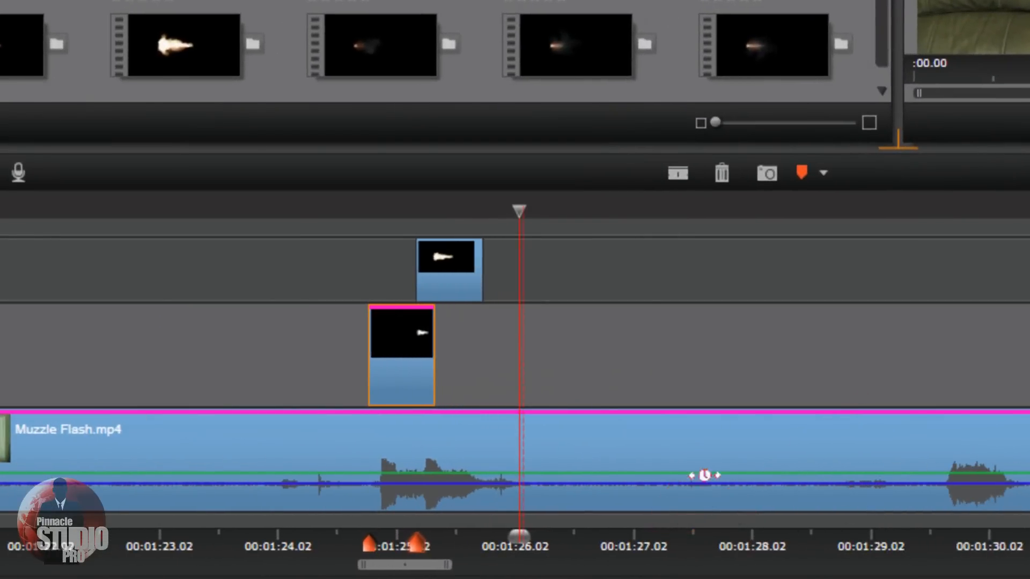
right_click(400, 308)
mouse_move(452, 330)
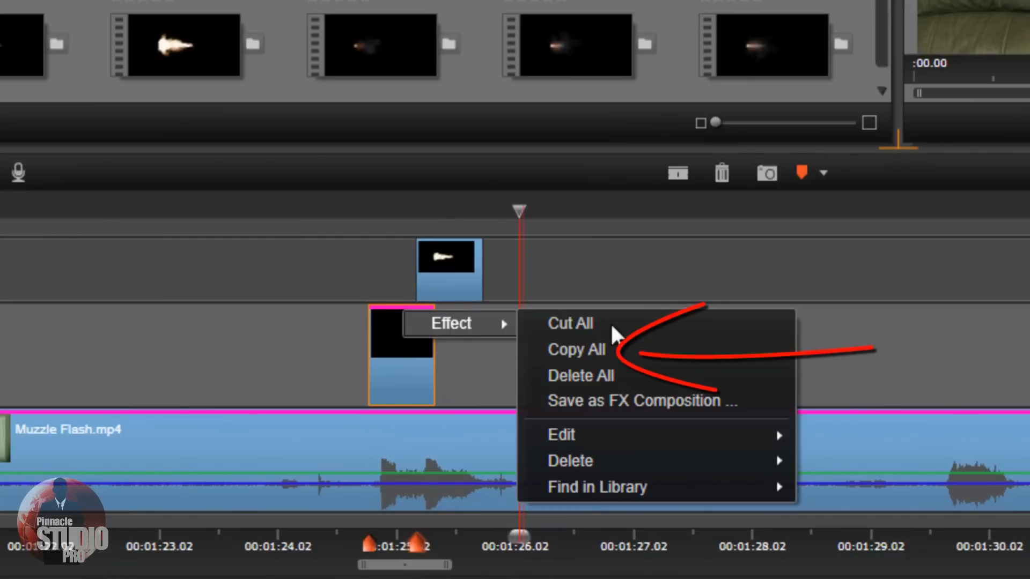
click(597, 351)
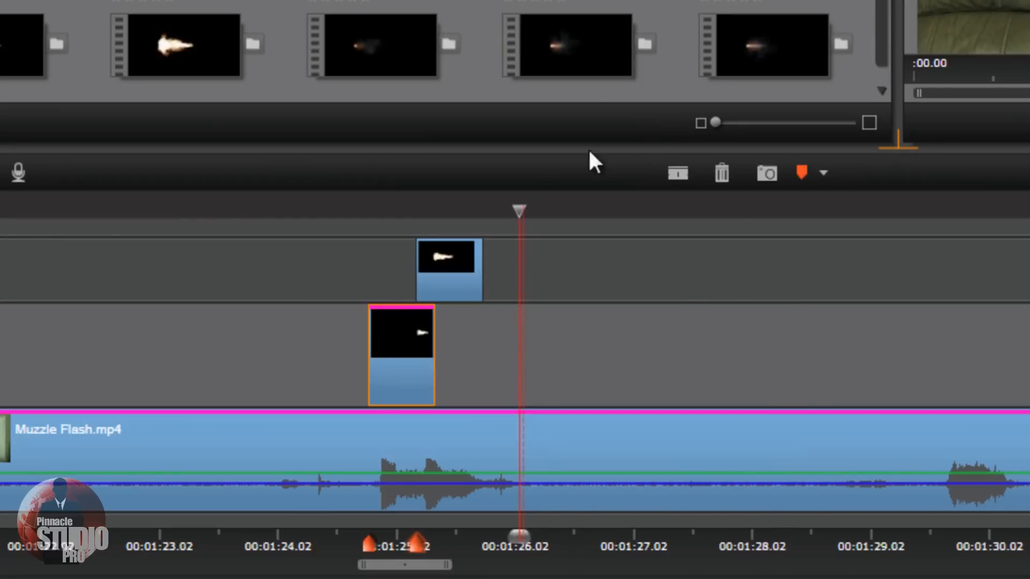
click(458, 266)
right_click(457, 265)
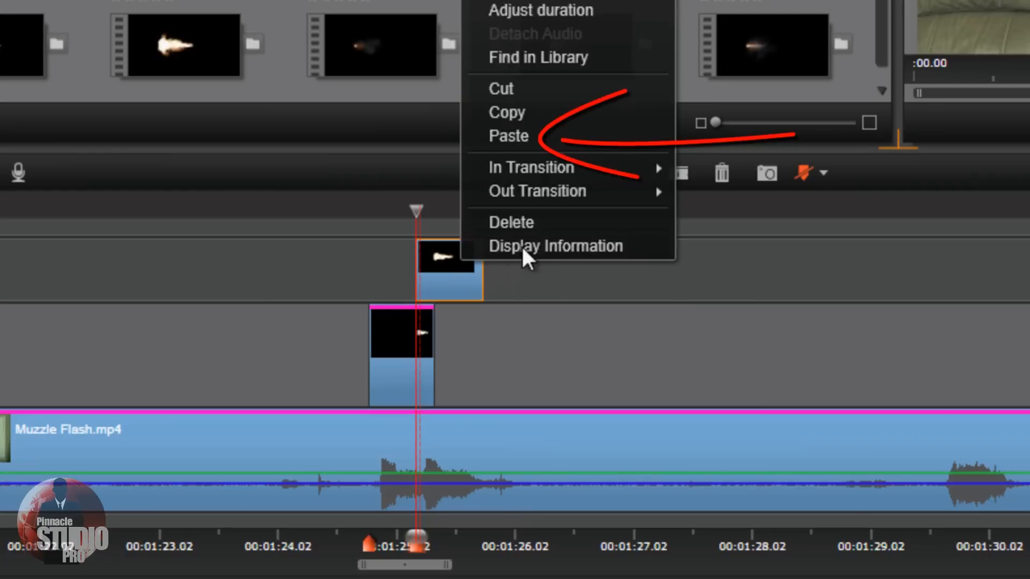
click(526, 136)
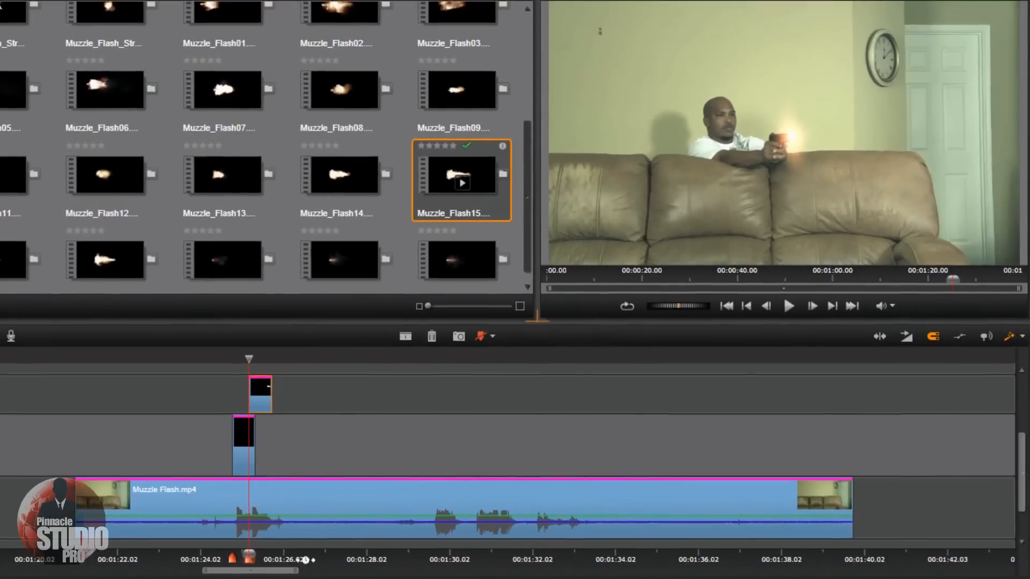
Play the timeline from before the first shot marker to review both radially blurred muzzle flashes.
drag(305, 559, 293, 554)
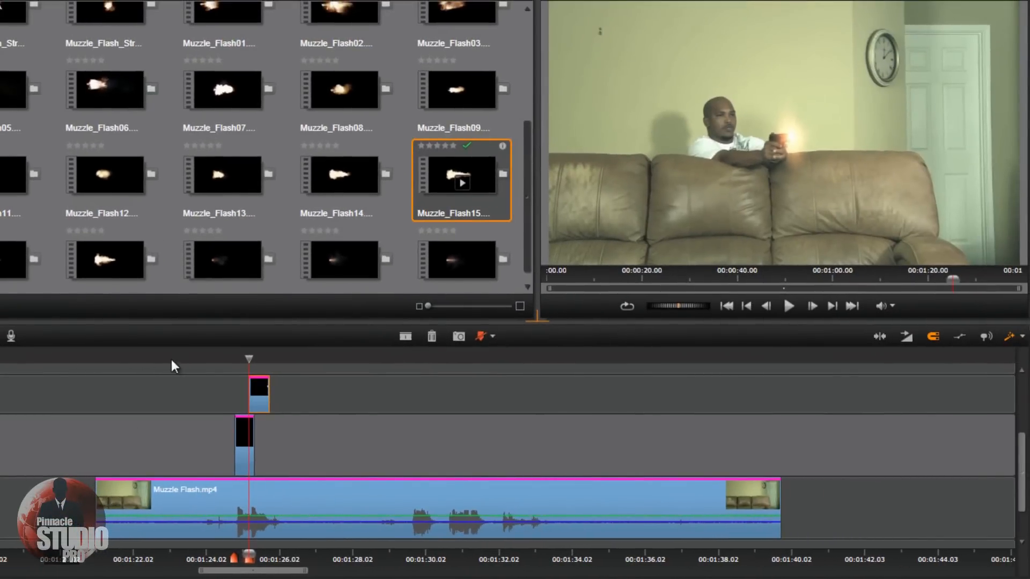
drag(149, 361, 184, 357)
click(787, 307)
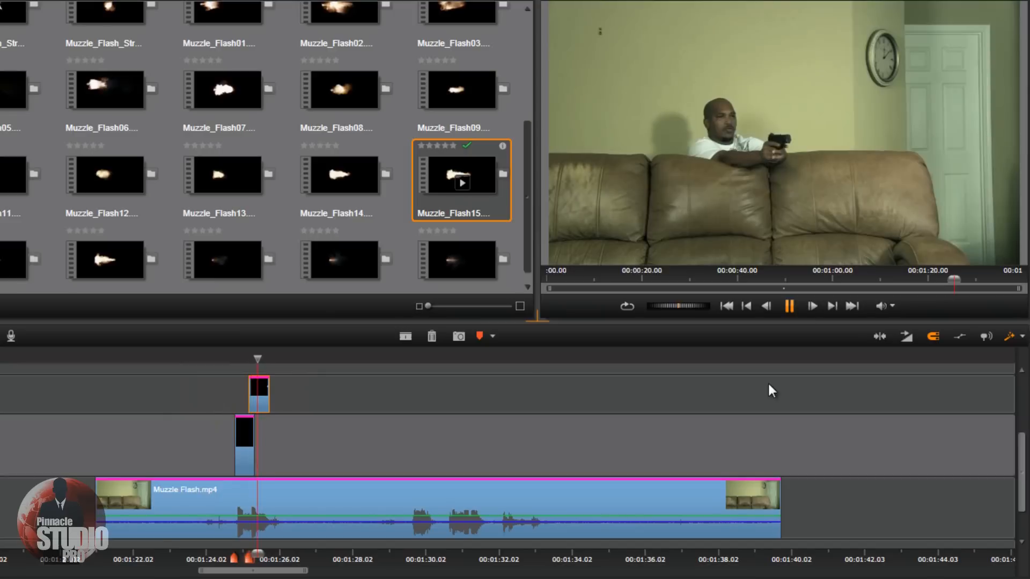
click(788, 308)
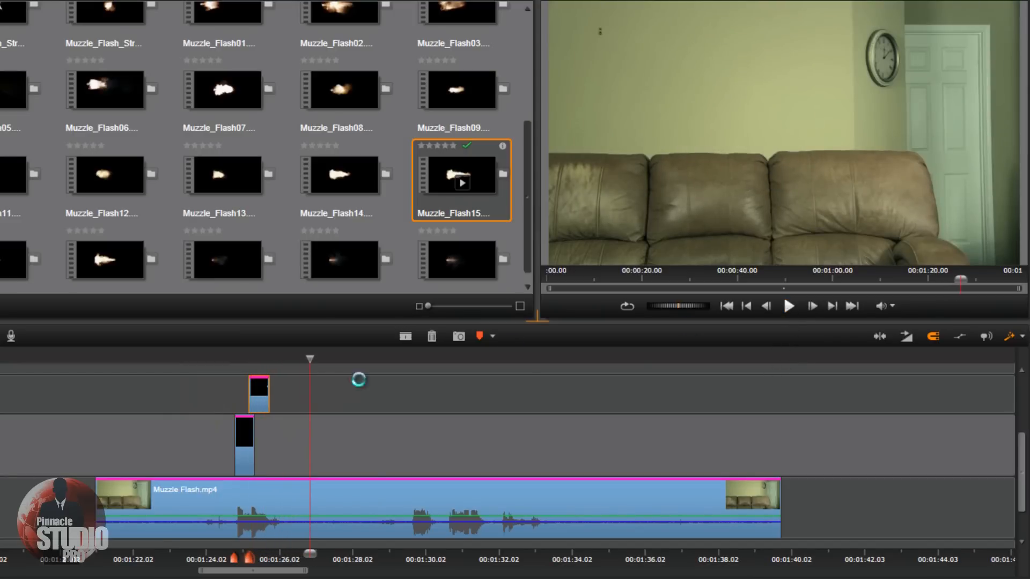
drag(311, 360, 297, 413)
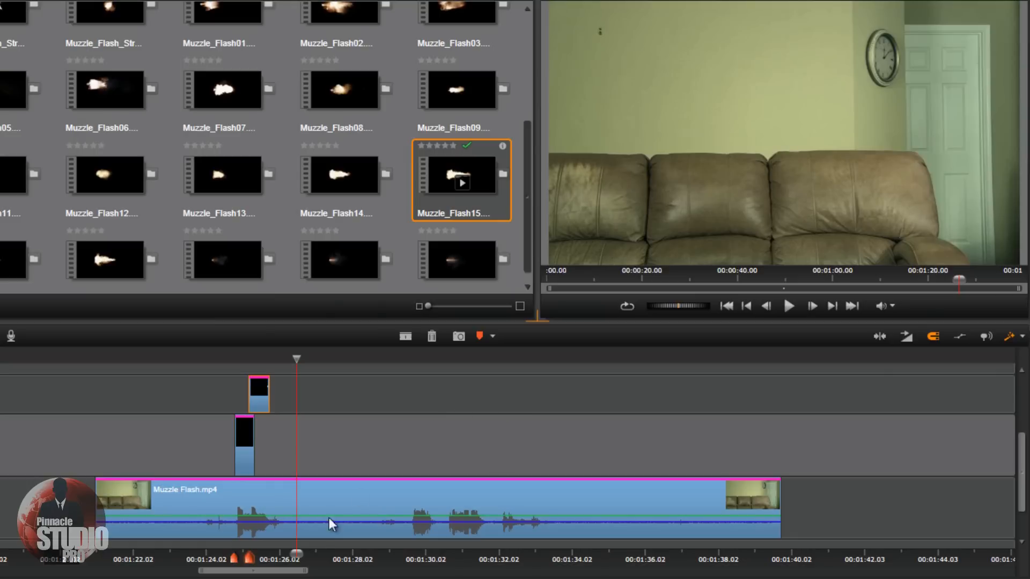
Open the Metal_Hole_02.png clip from the earlier composited sequence in the effects editor.
drag(274, 575, 158, 573)
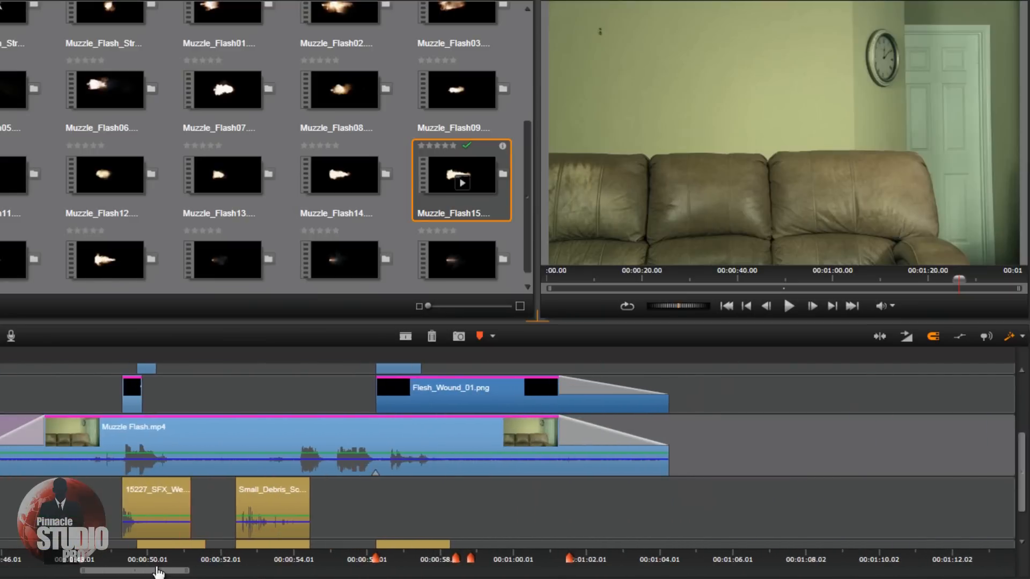
drag(1025, 471, 1024, 413)
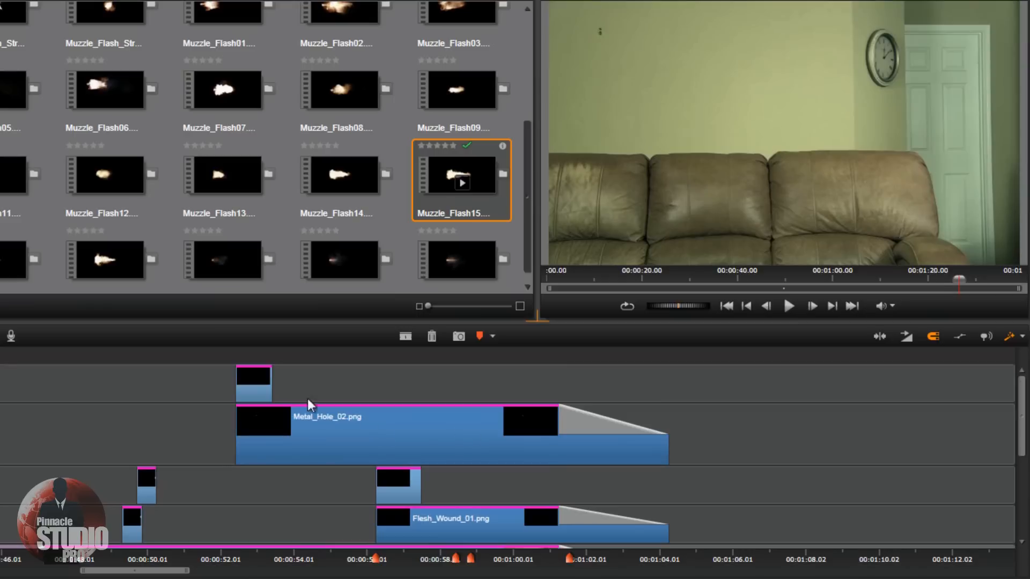
click(317, 427)
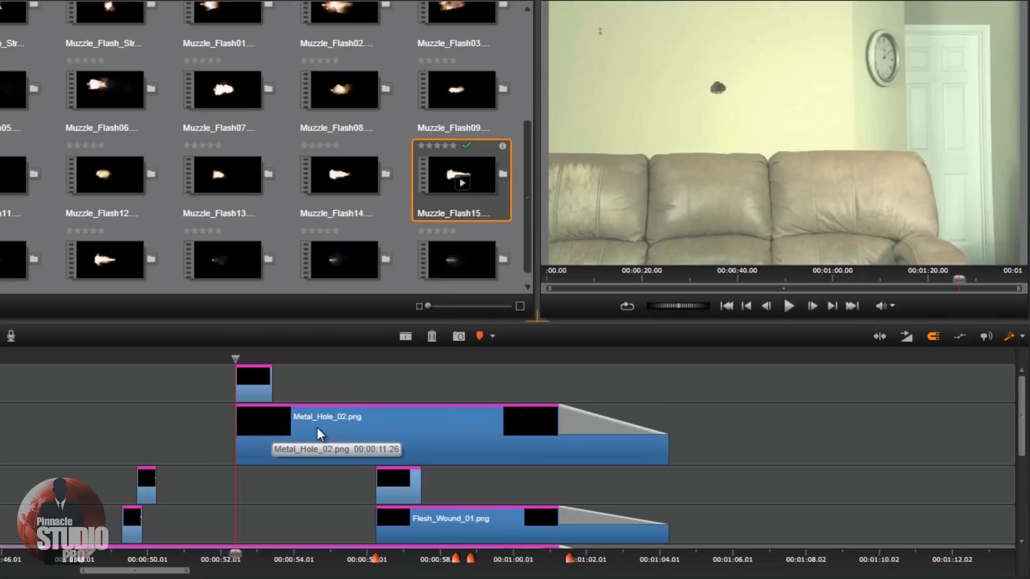
right_click(317, 427)
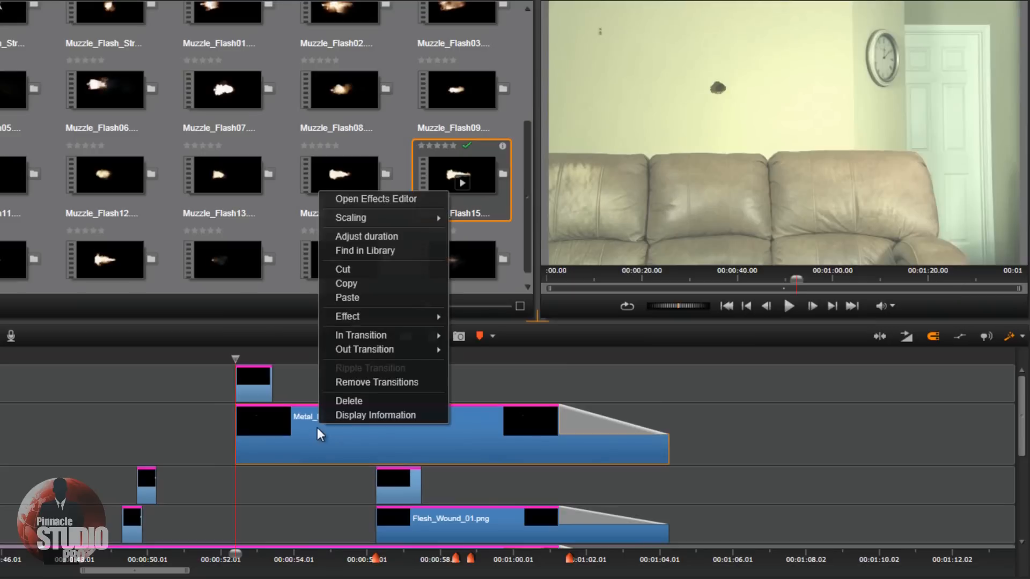
click(391, 198)
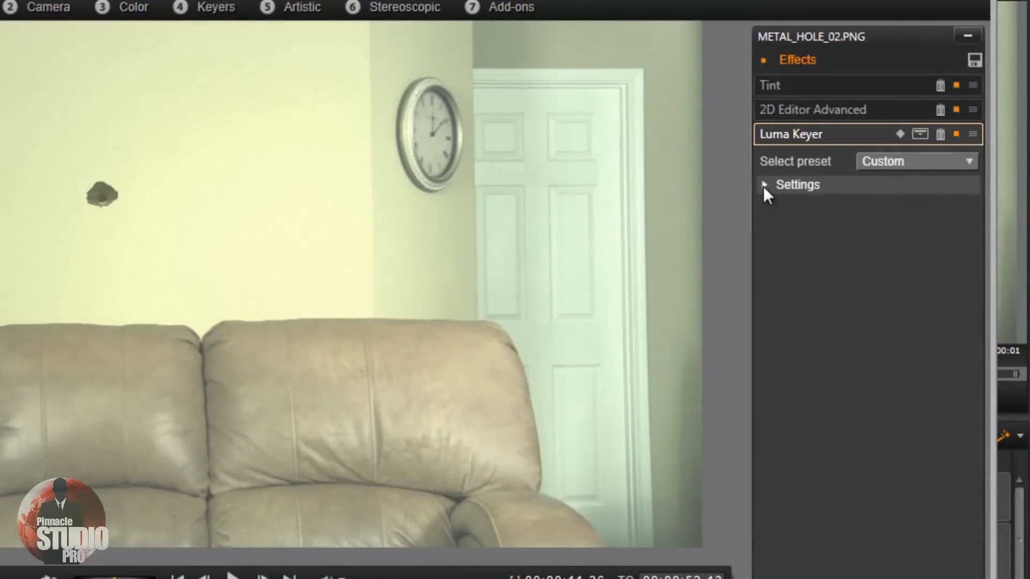
Examine the bullet hole clip's Luma Keyer settings and its 2D Editor Advanced position and size values.
click(763, 185)
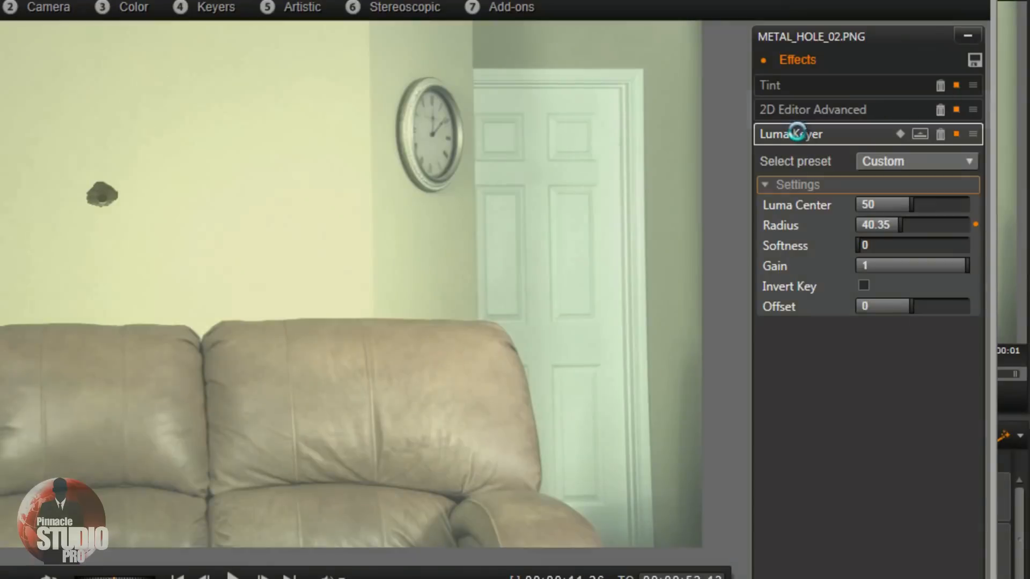
click(832, 107)
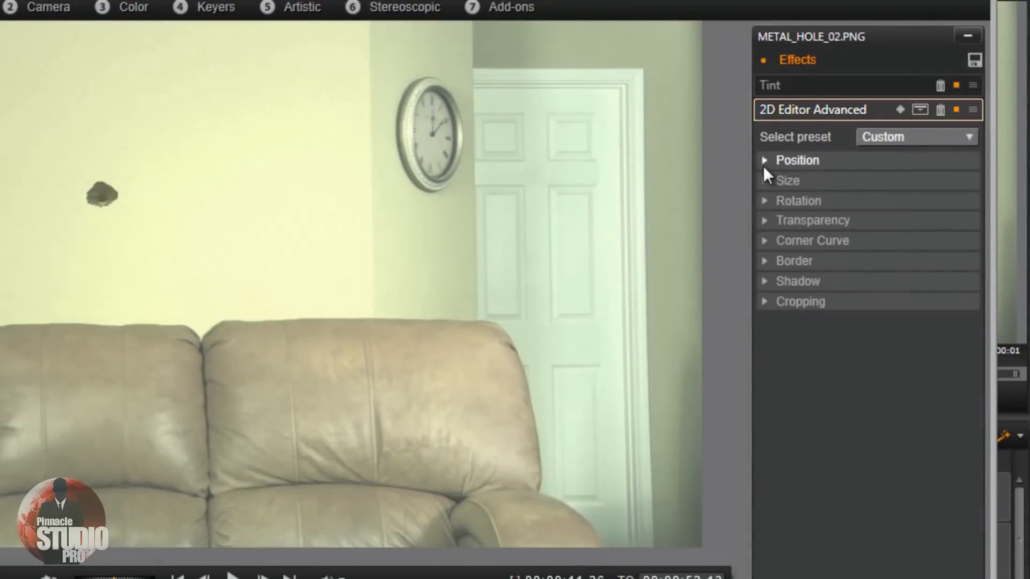
click(763, 166)
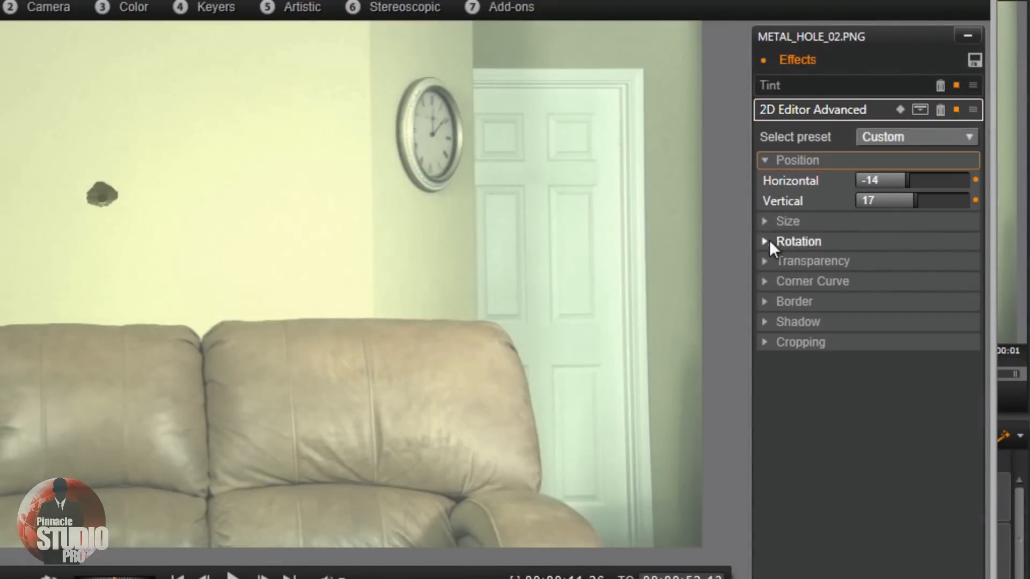
click(764, 221)
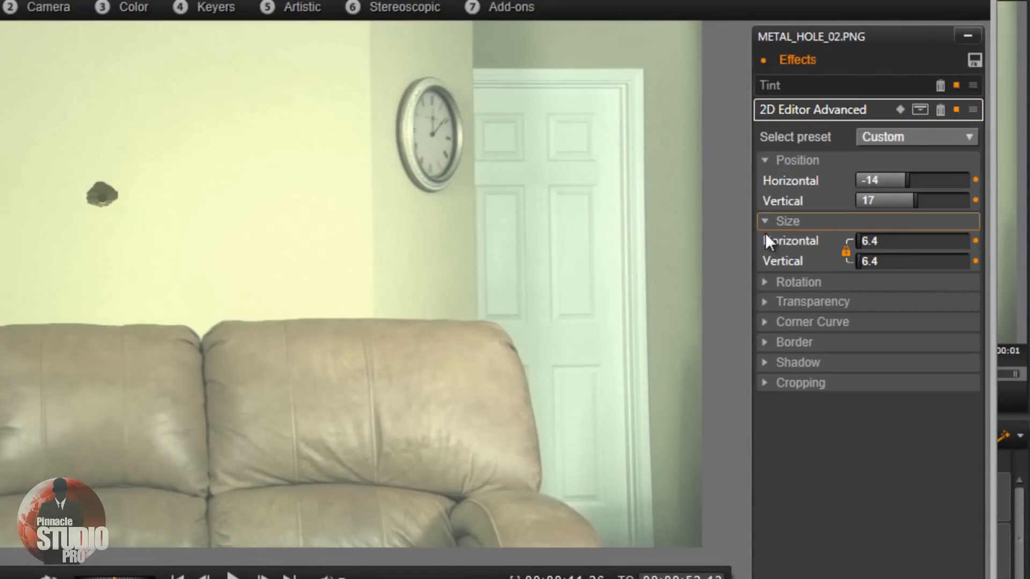
click(764, 160)
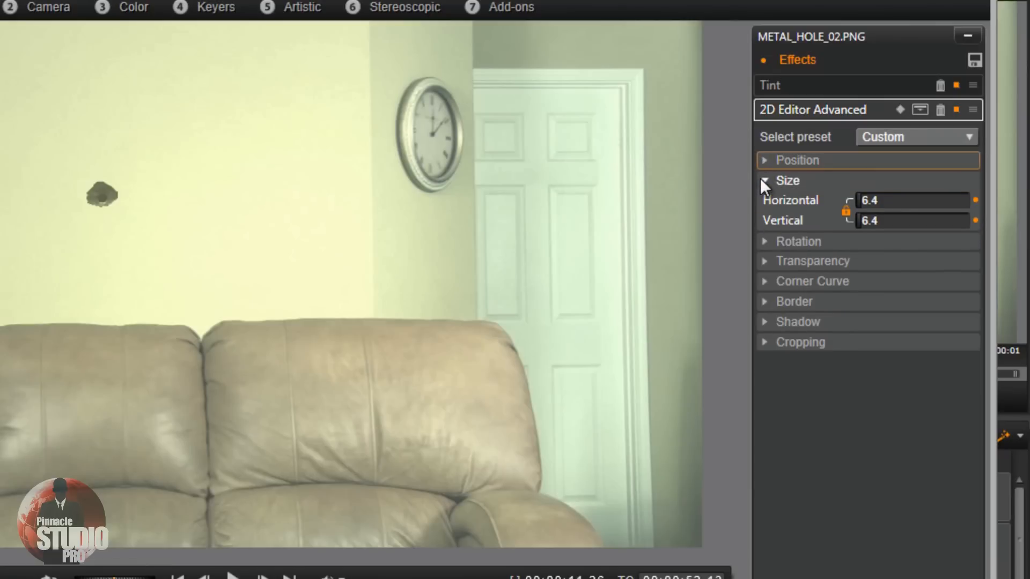
click(761, 180)
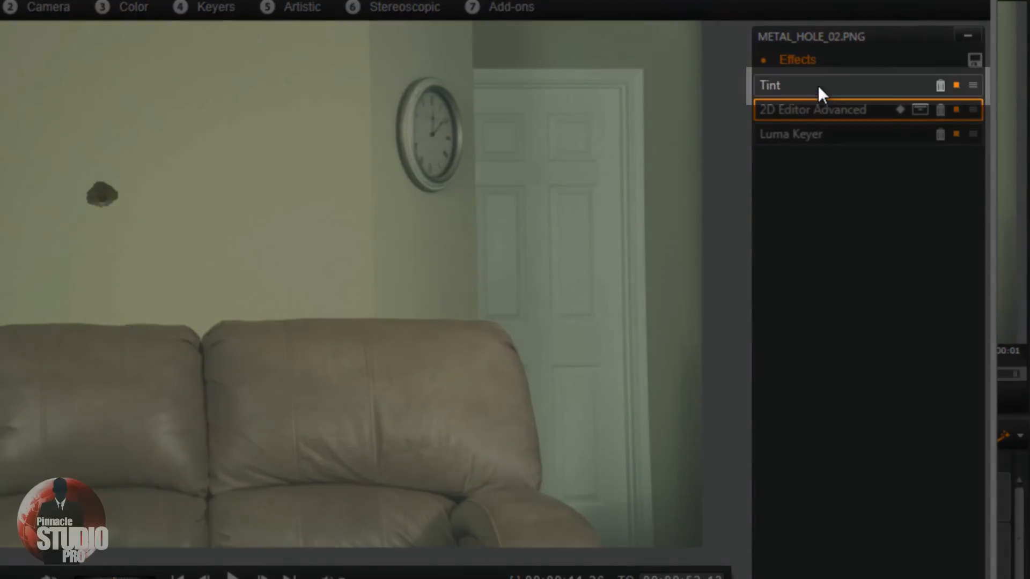
Examine the Tint settings on the bullet hole clip and return to the timeline.
click(818, 86)
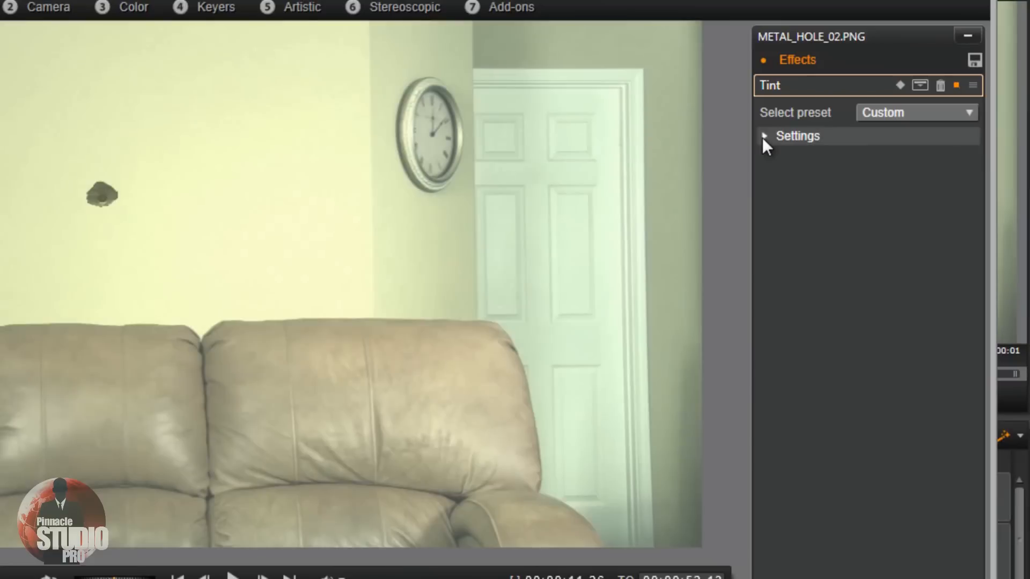
click(764, 136)
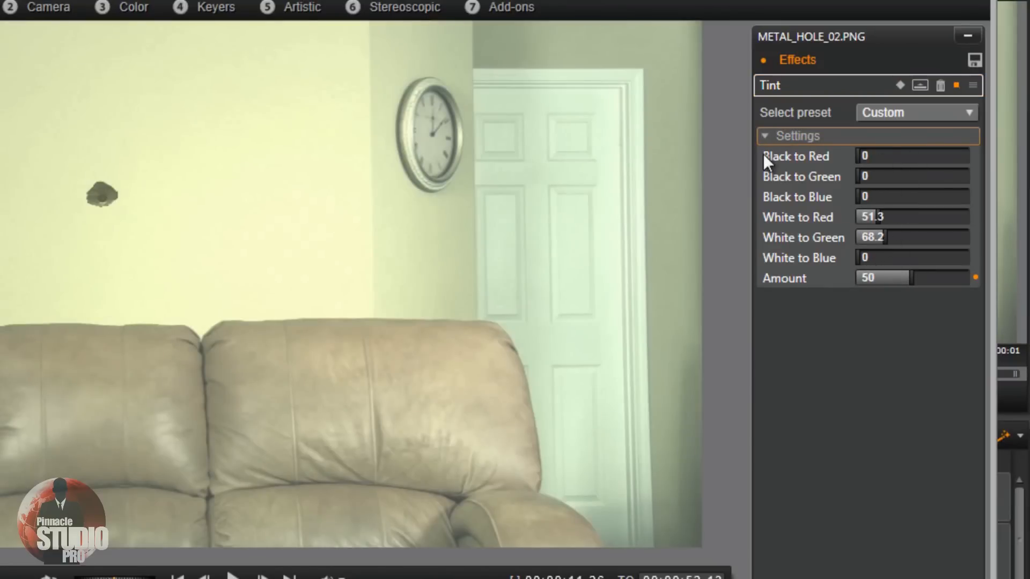
click(764, 135)
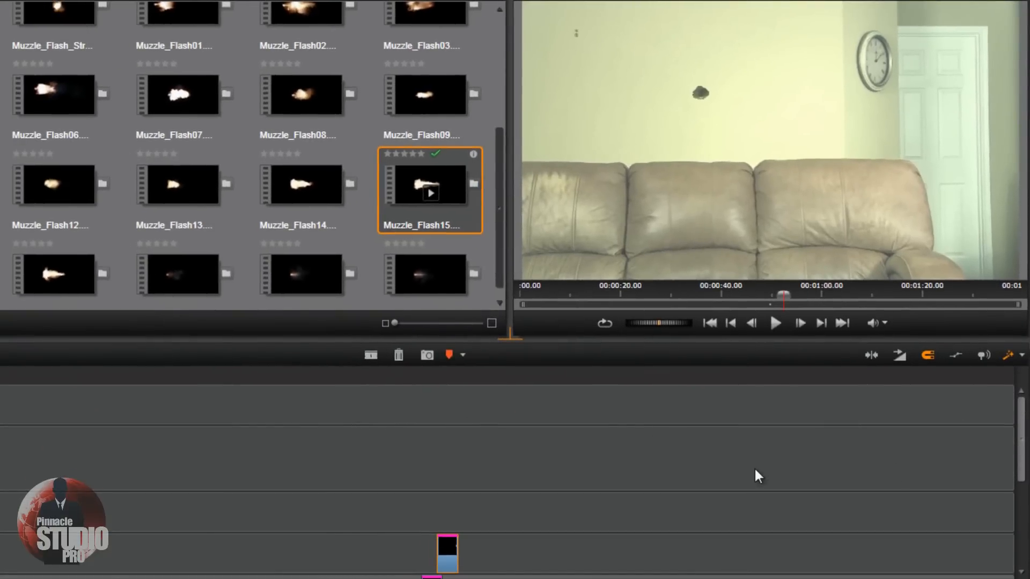
Open the short Wall_Hit_Front.mov clip on the track above Metal_Hole_02.png in the effects editor.
drag(1021, 450, 1012, 517)
drag(121, 578, 61, 578)
drag(1023, 515, 1022, 444)
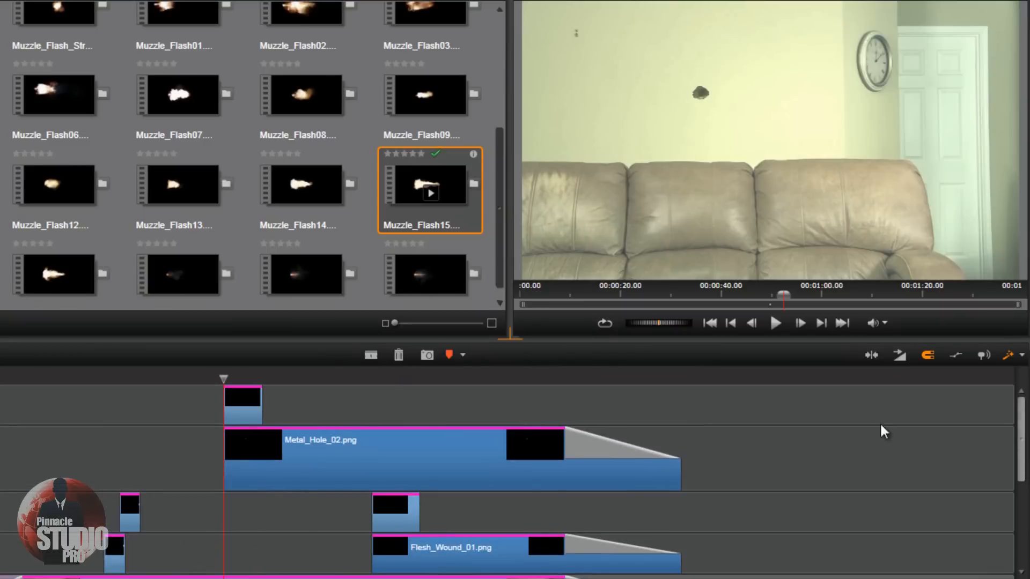
right_click(243, 395)
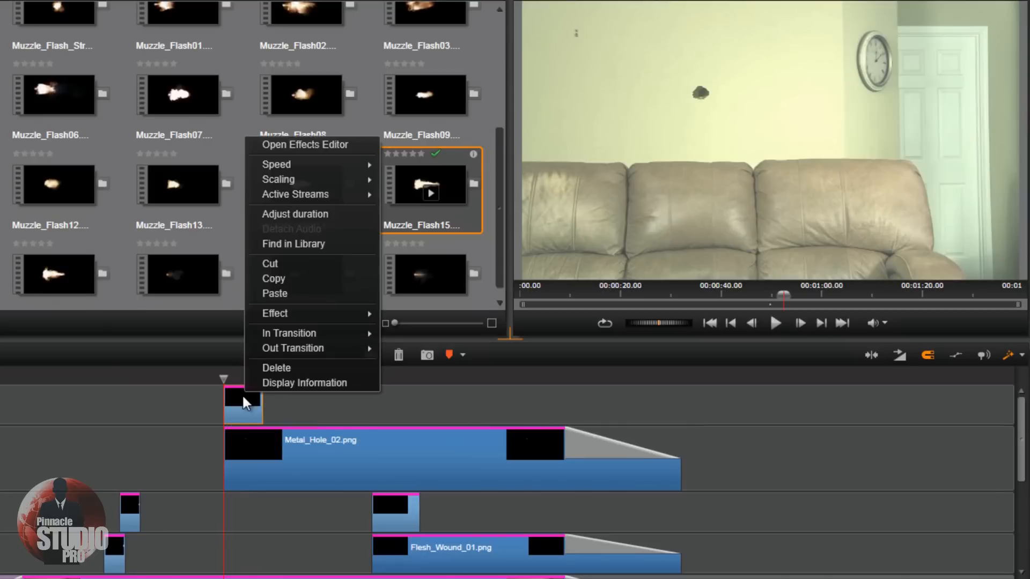
click(322, 143)
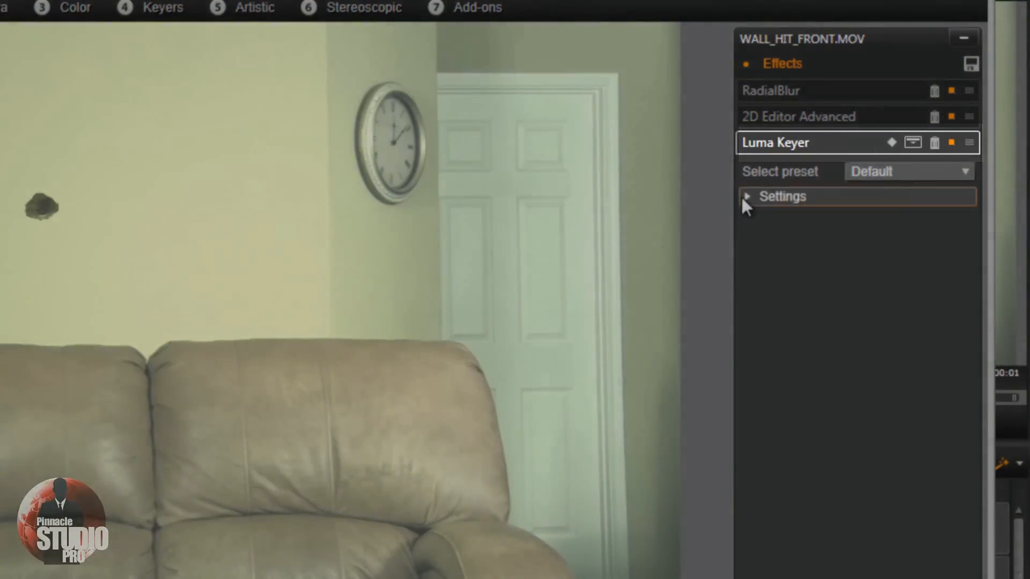
Examine the wall hit clip's Luma Keyer, 2D Editor Advanced position and size, and RadialBlur settings.
click(746, 196)
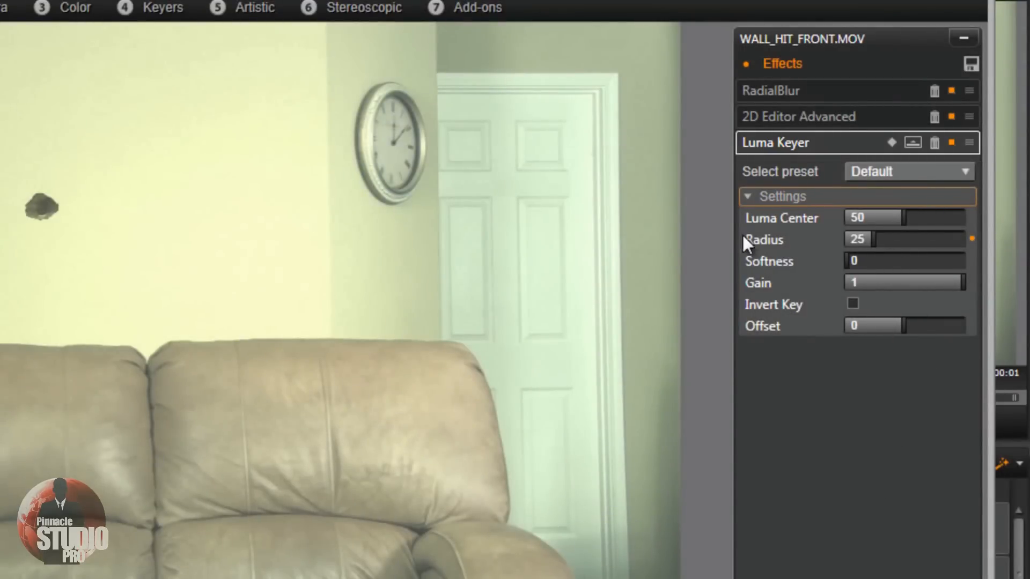
click(748, 196)
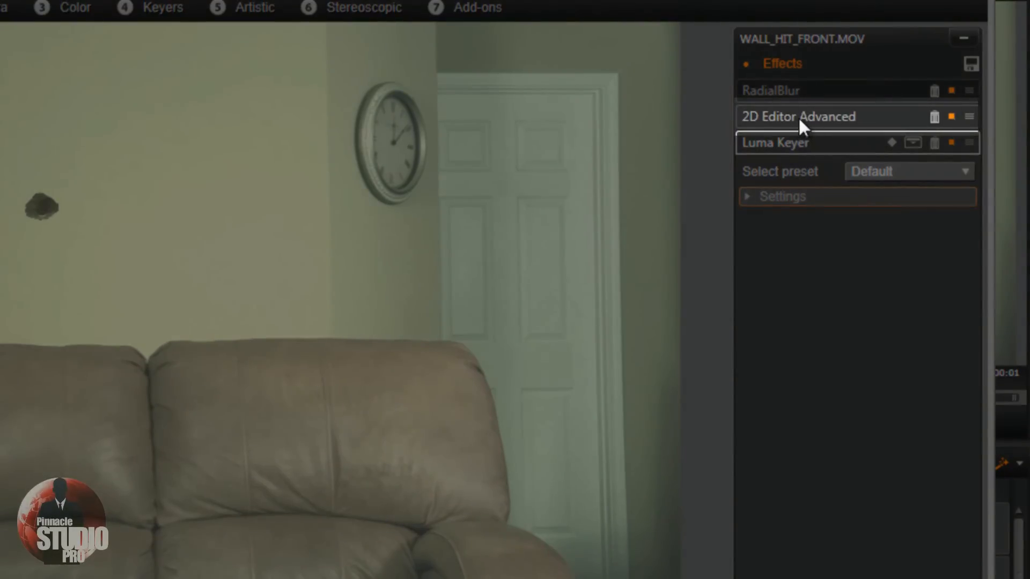
click(799, 118)
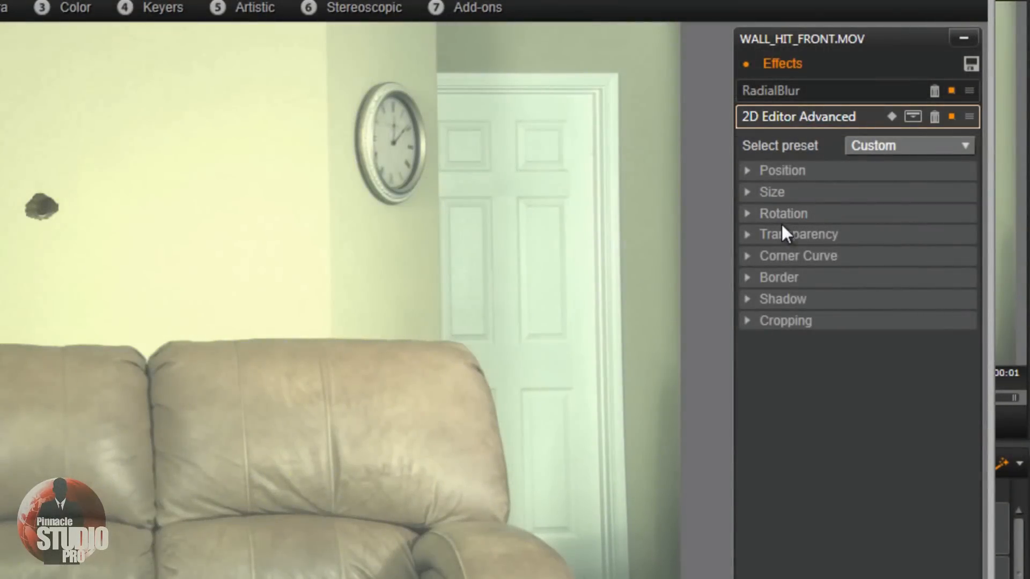
click(747, 171)
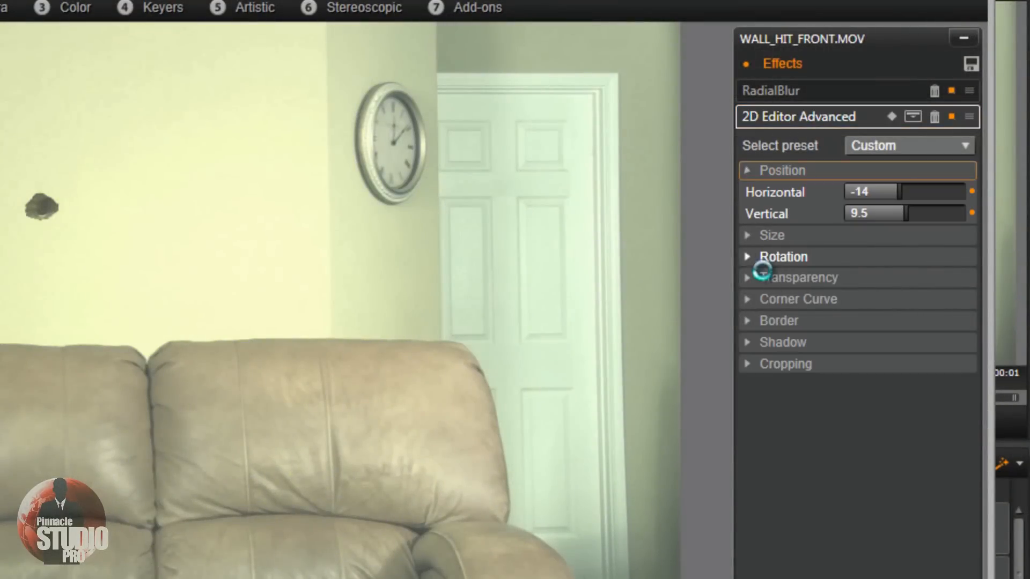
click(747, 234)
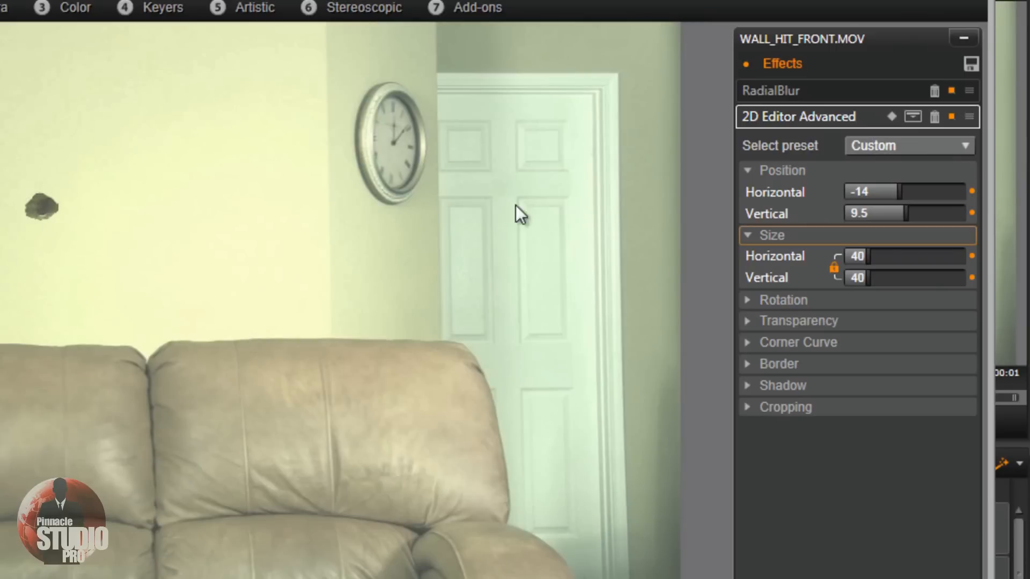
click(758, 169)
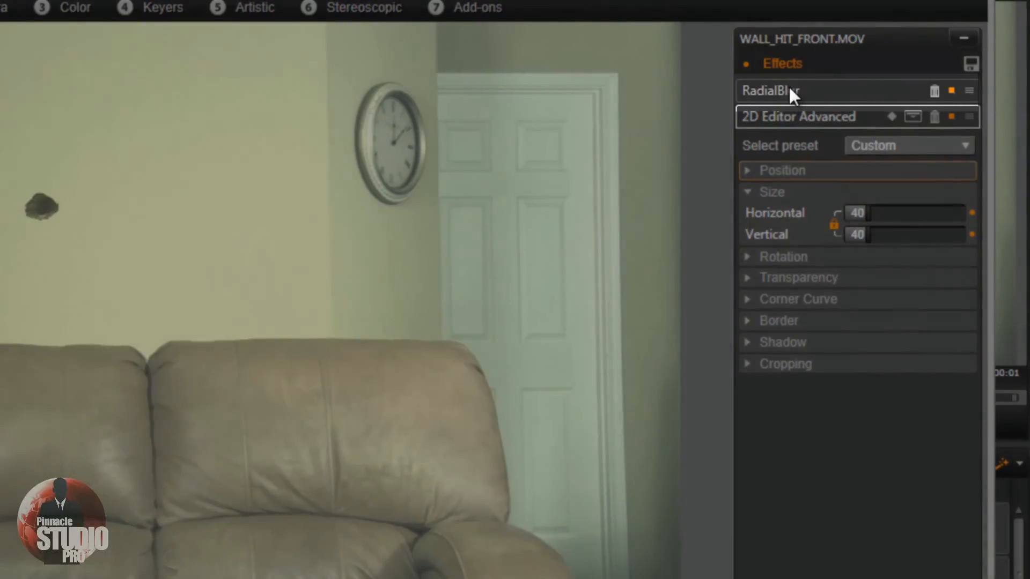
click(789, 89)
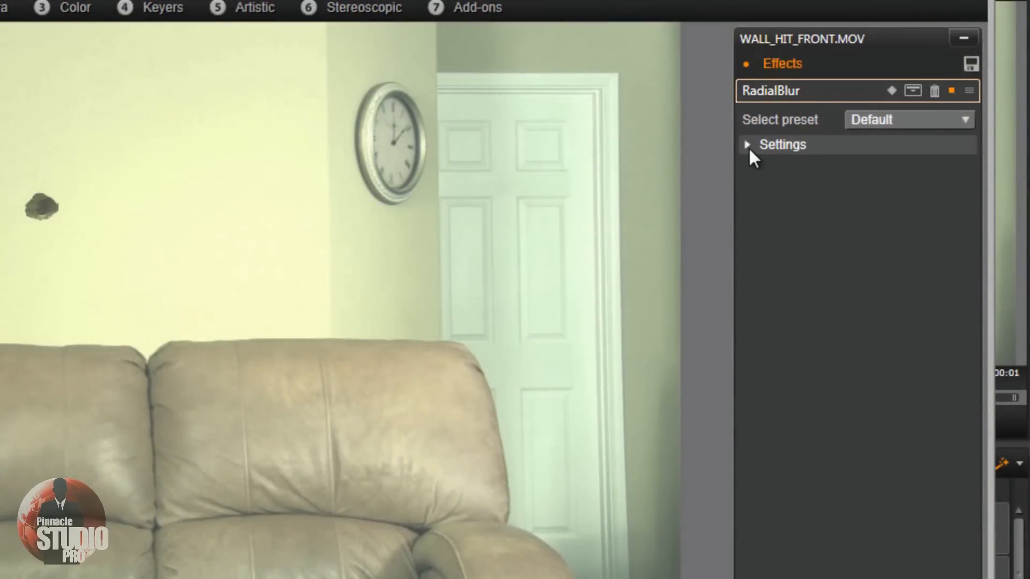
click(748, 146)
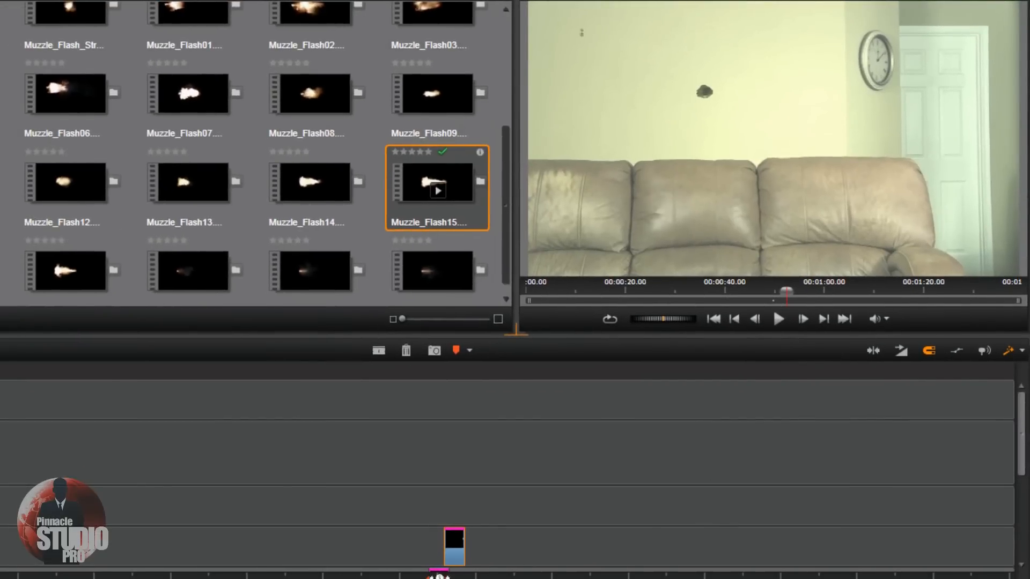
Open the Flesh_Wound_01.png clip in the effects editor and examine its Luma Keyer settings.
scroll(440, 578, left, 10)
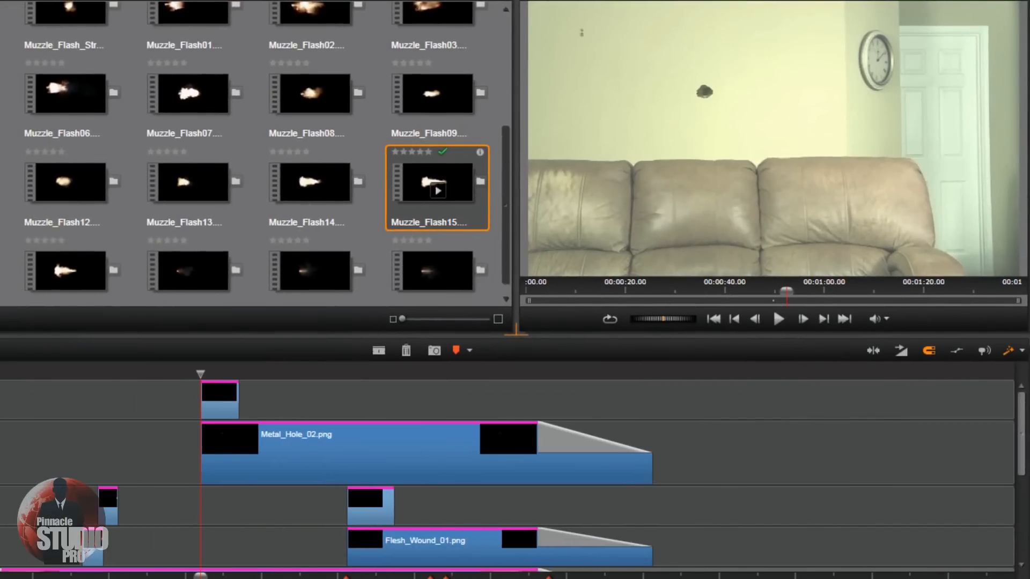
drag(1020, 413, 1019, 465)
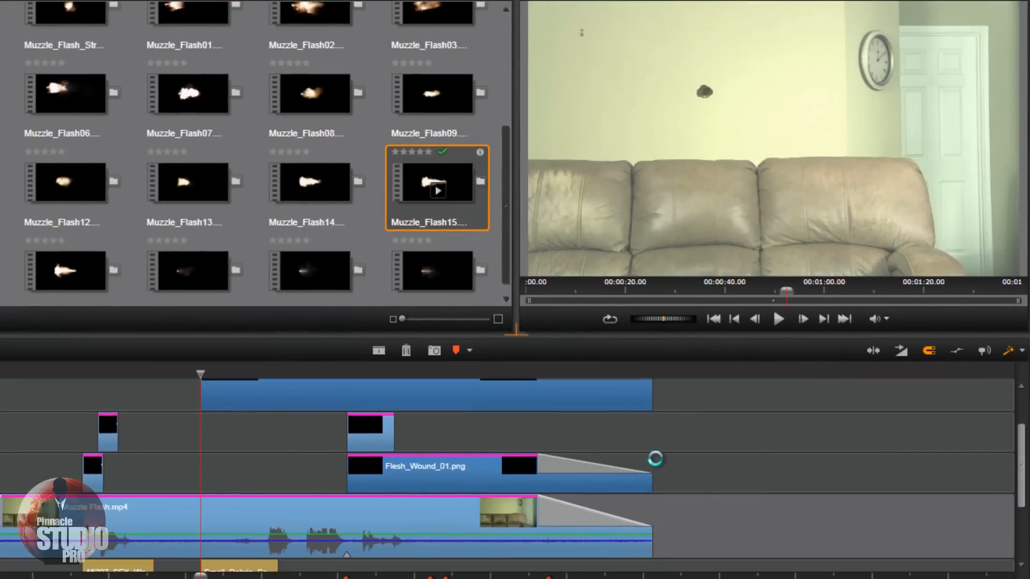
click(445, 480)
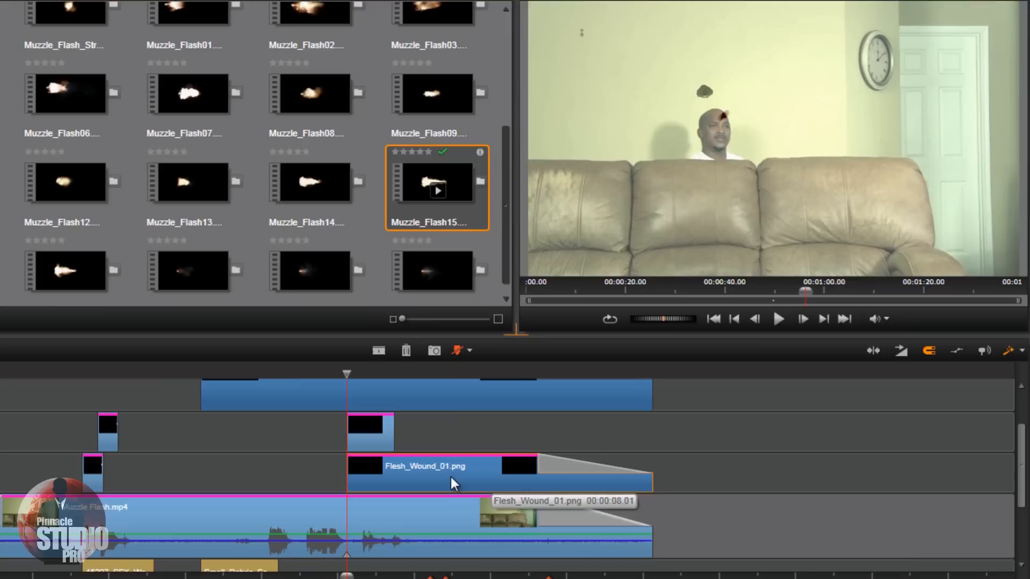
right_click(452, 483)
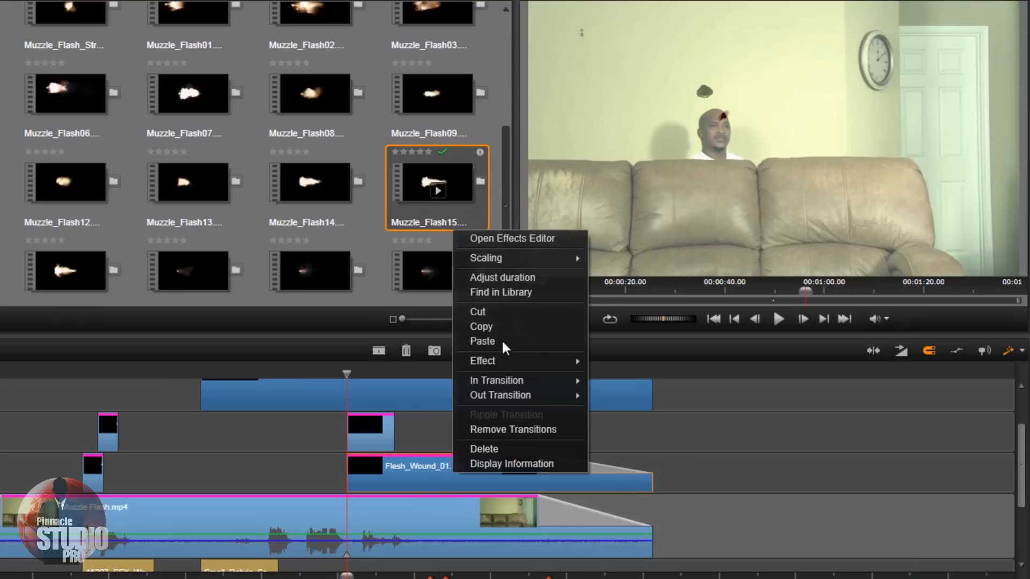
click(518, 236)
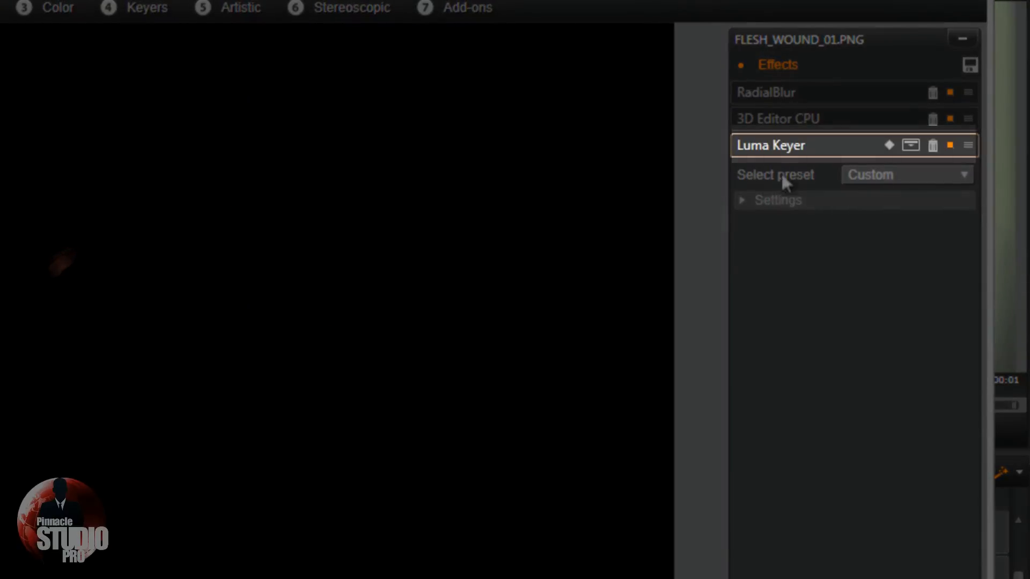
click(743, 200)
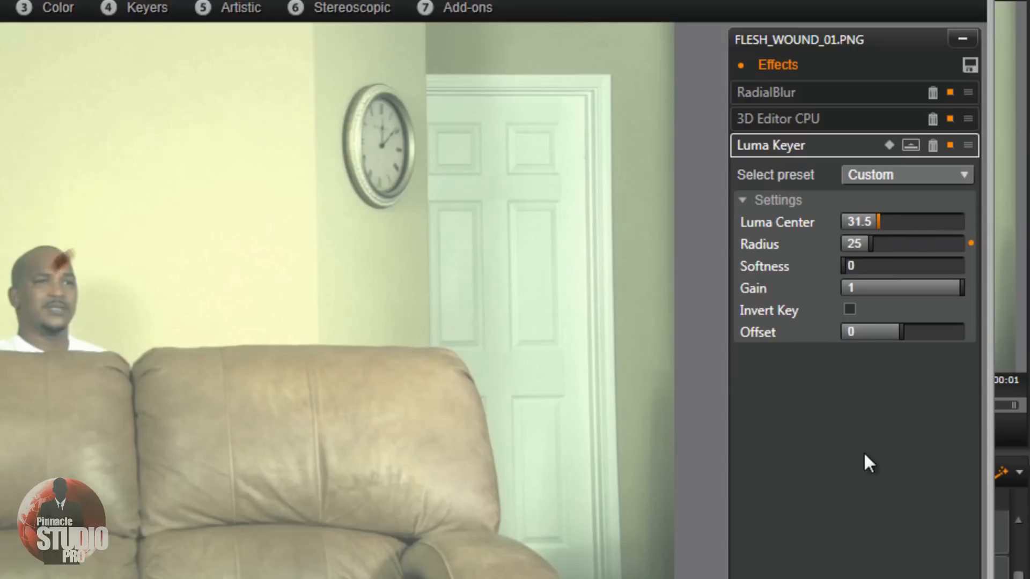
Try a Luma Center of 29.72 in the flesh wound clip's Luma Keyer and set it back to 31.5.
drag(897, 223, 898, 223)
click(896, 221)
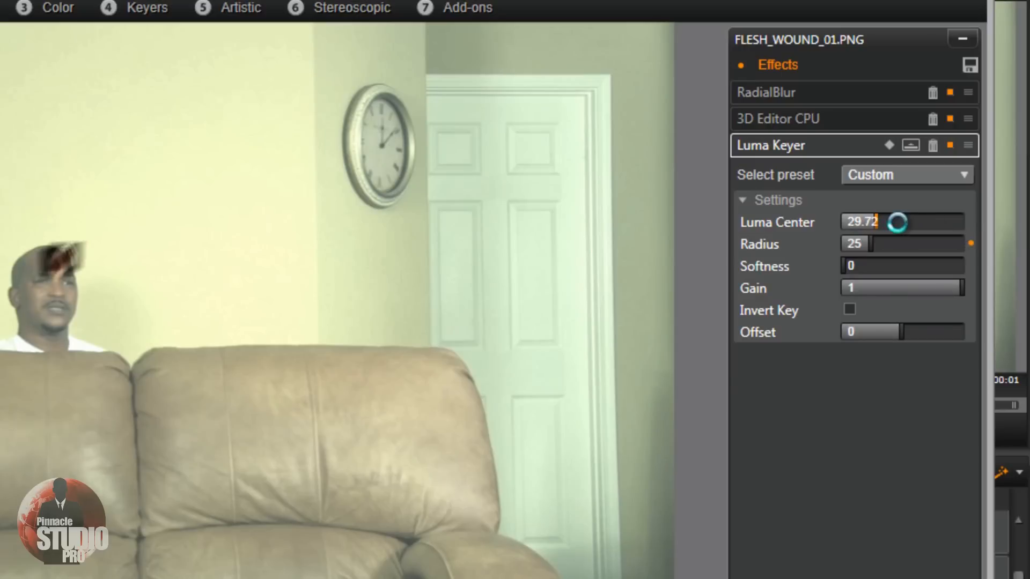
key(Right)
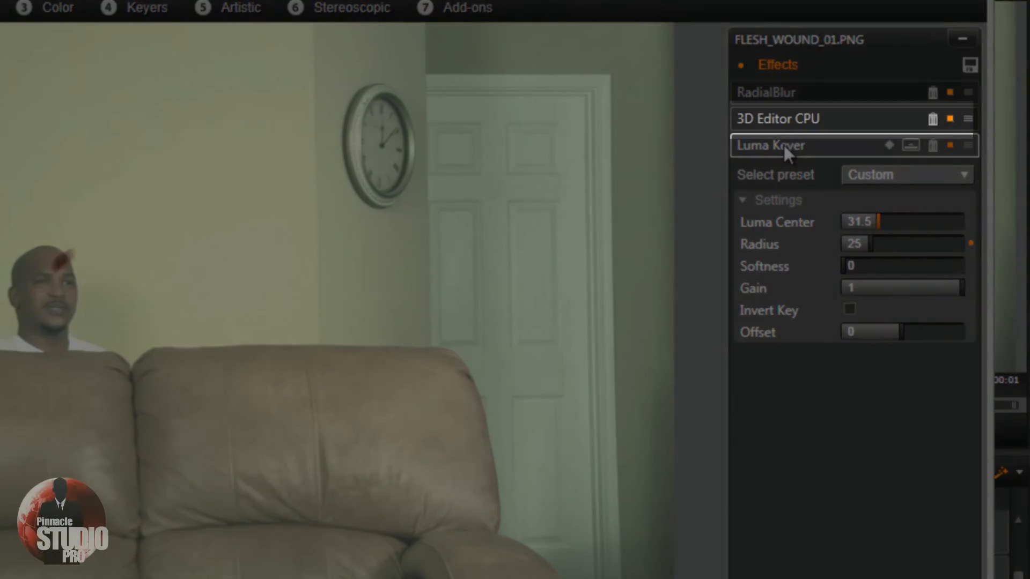
Examine the flesh wound clip's Position, Size and Rotation settings in the 3D Editor CPU effect.
click(785, 145)
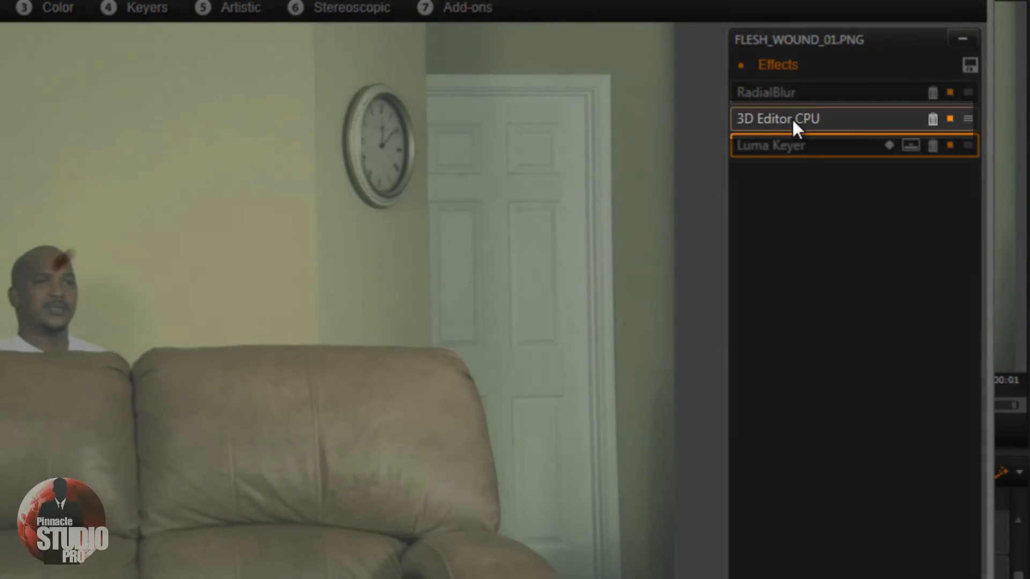
click(793, 119)
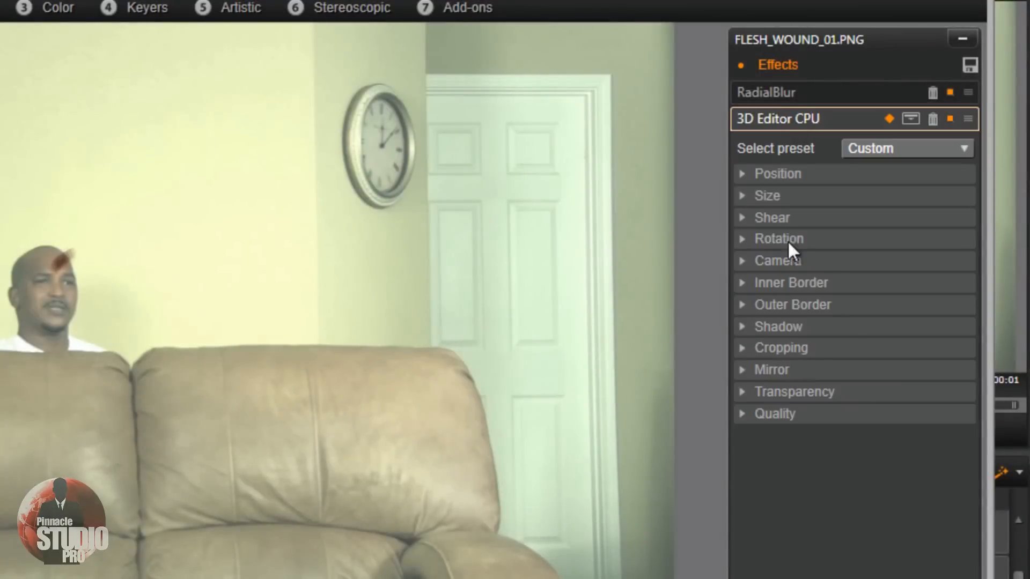
click(743, 173)
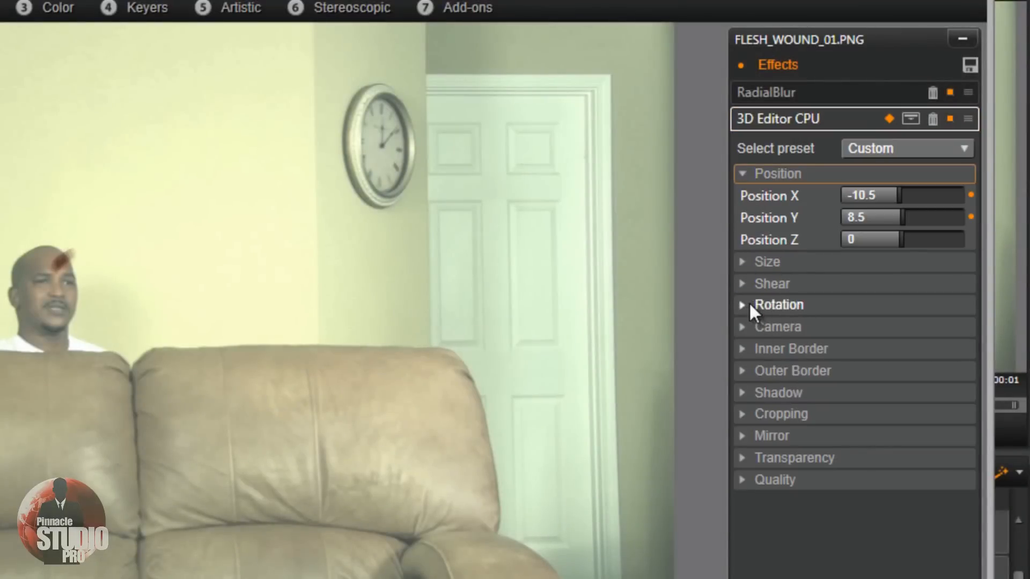
click(740, 262)
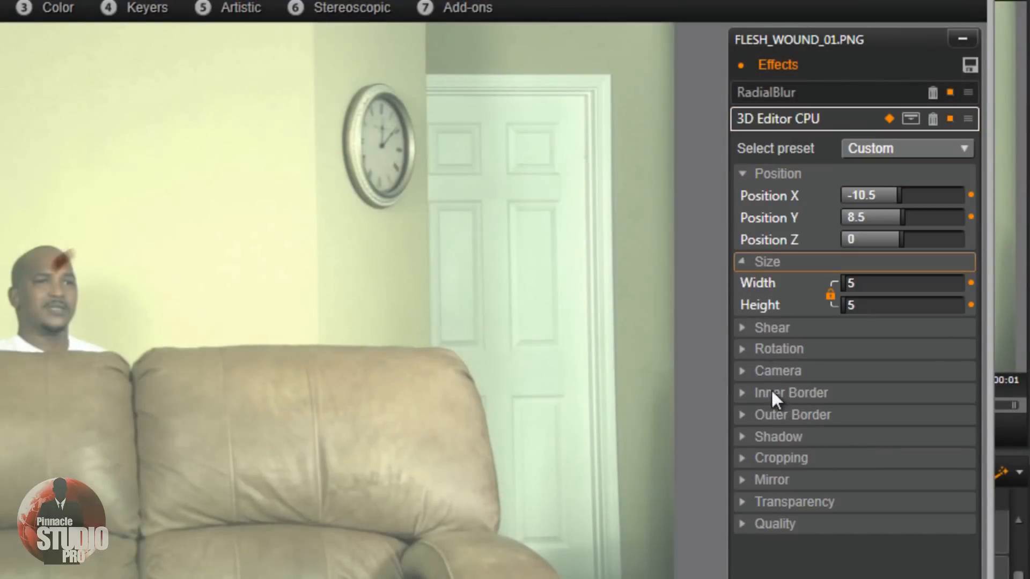
click(742, 348)
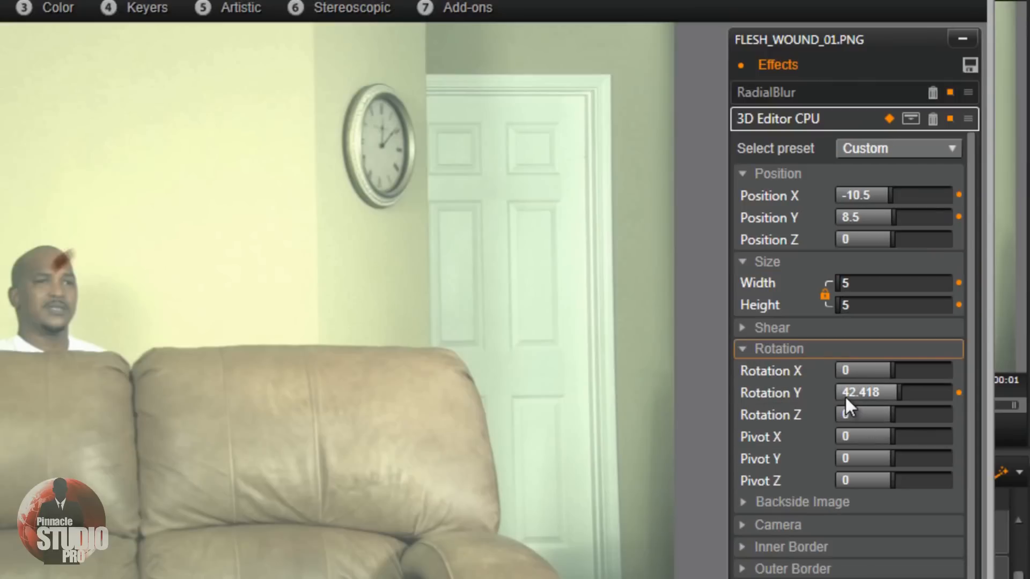
click(743, 348)
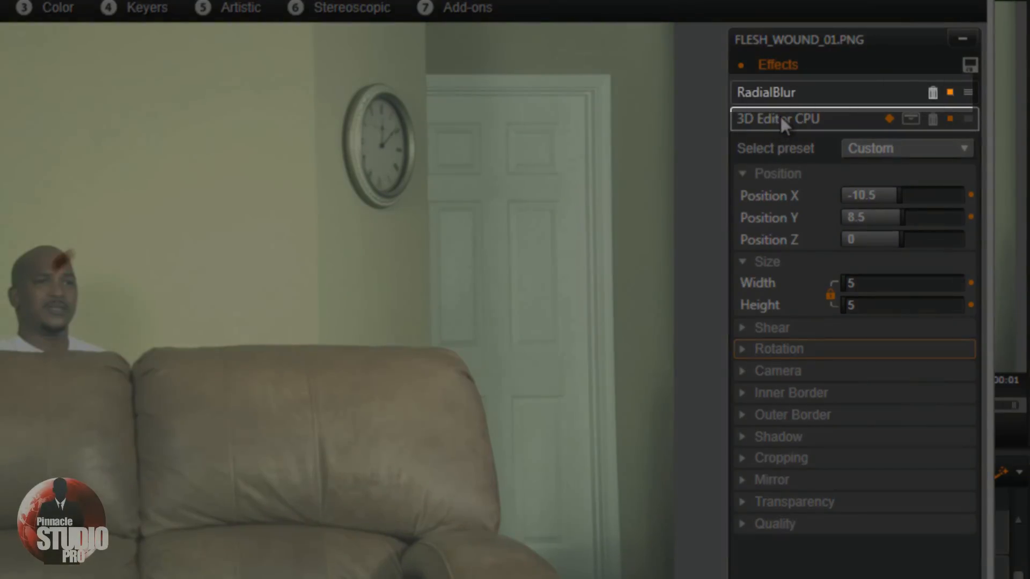
Examine the RadialBlur settings on the flesh wound clip.
click(781, 119)
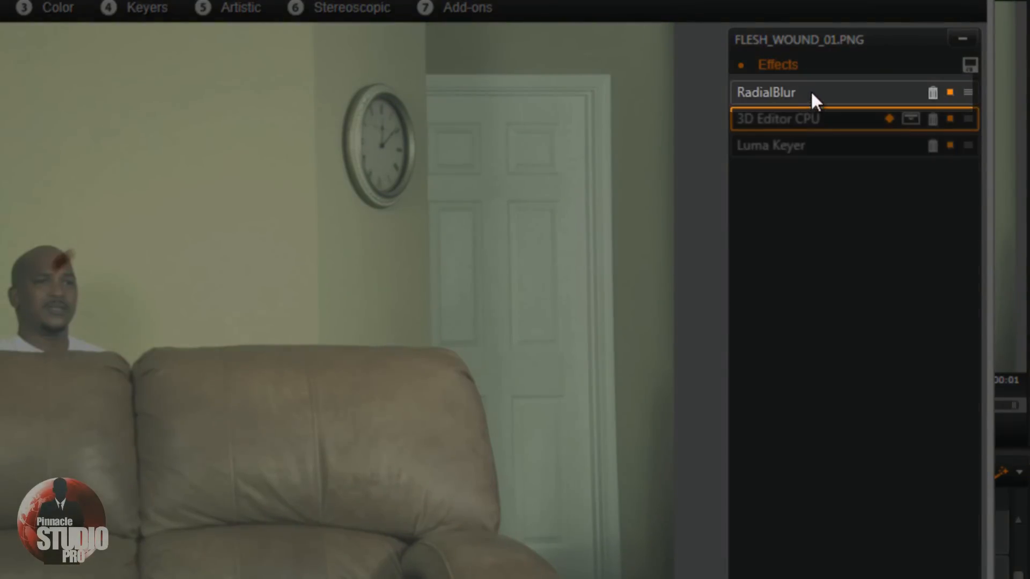
click(811, 92)
click(742, 146)
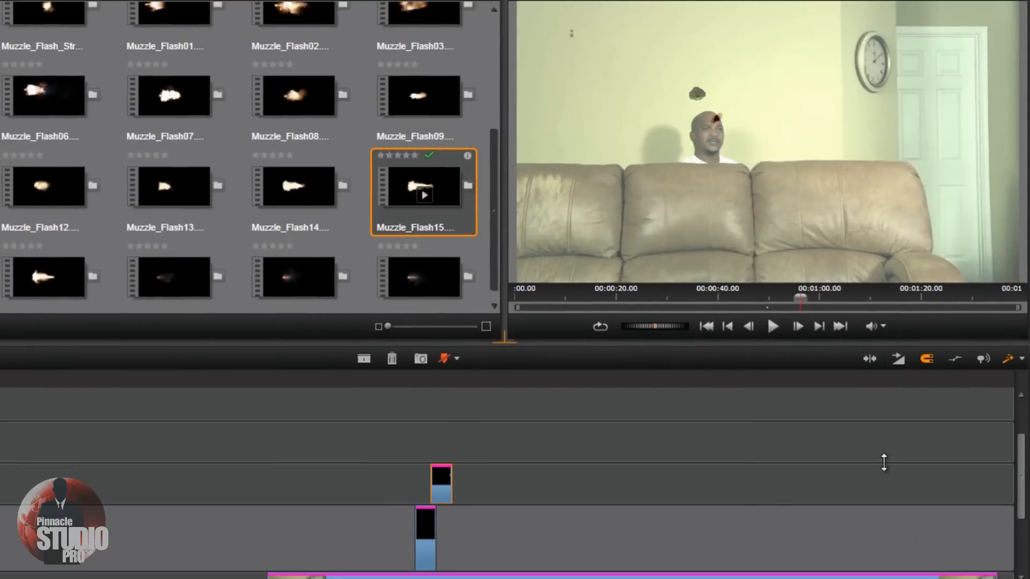
Open the short Blood_Burst11.mov clip on the track above Flesh_Wound_01.png in the effects editor.
scroll(884, 462, up, 3)
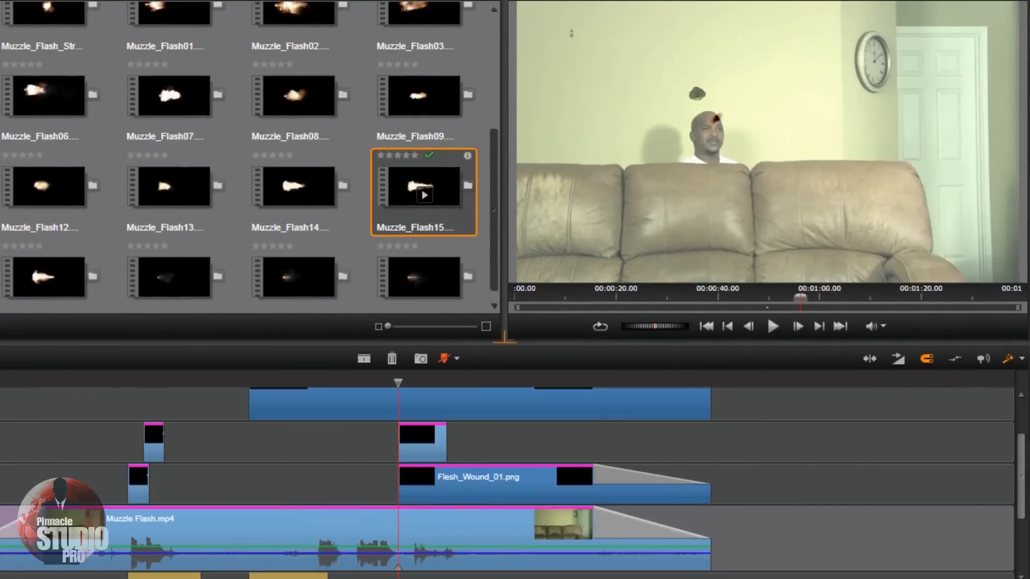
right_click(419, 452)
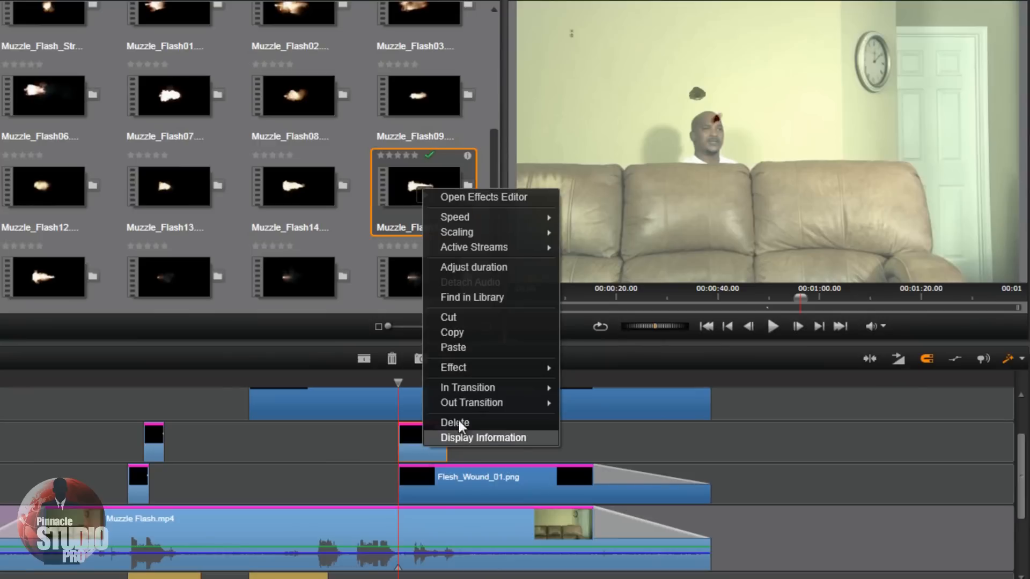
click(497, 194)
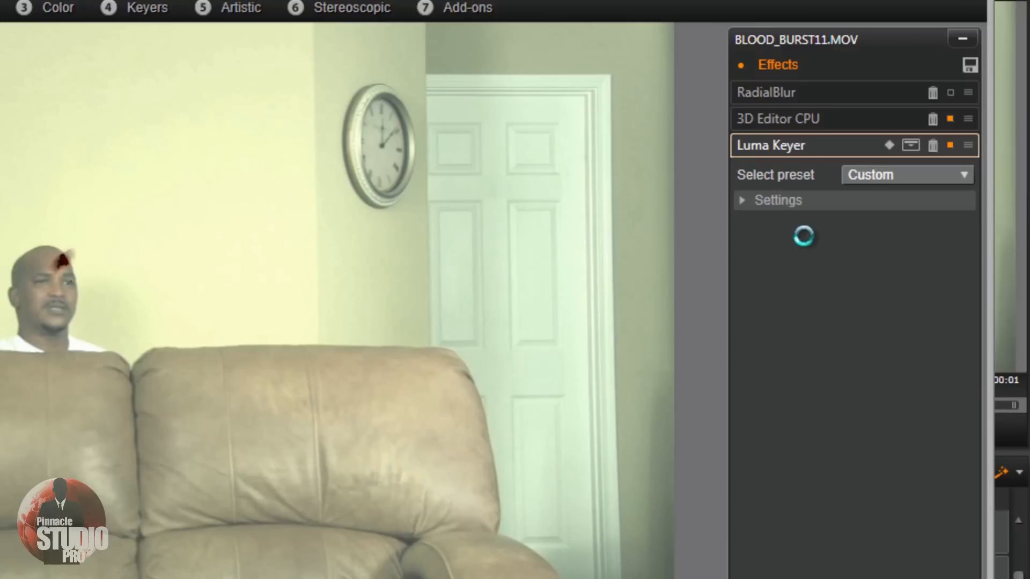
Examine the Luma Keyer settings of the blood burst clip and look over its 3D Editor CPU and RadialBlur effects.
click(739, 202)
click(770, 115)
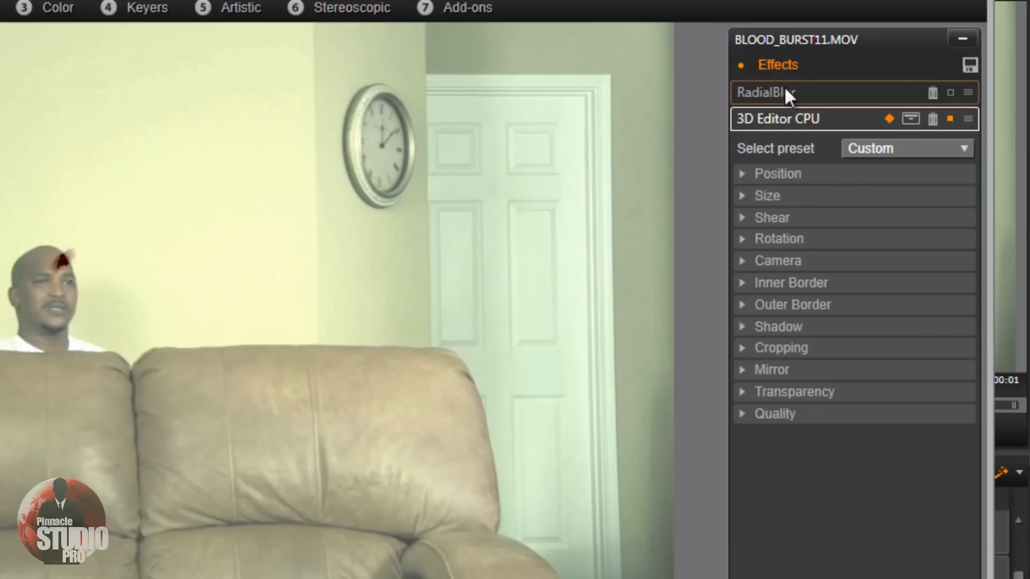
click(788, 95)
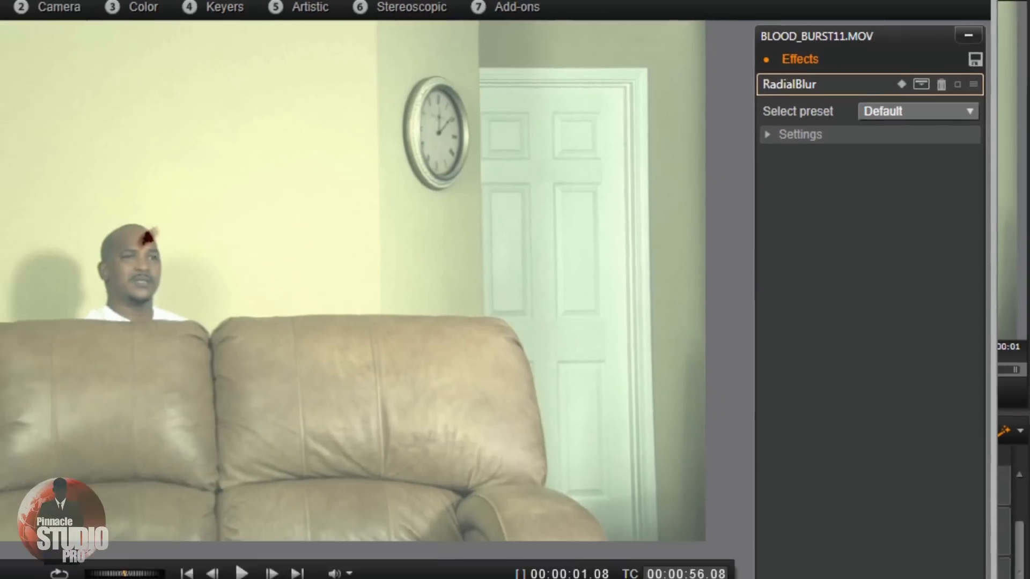
Step through the blood burst clip's 3D Editor CPU keyframes and examine the Position values that follow the actor's head.
click(880, 480)
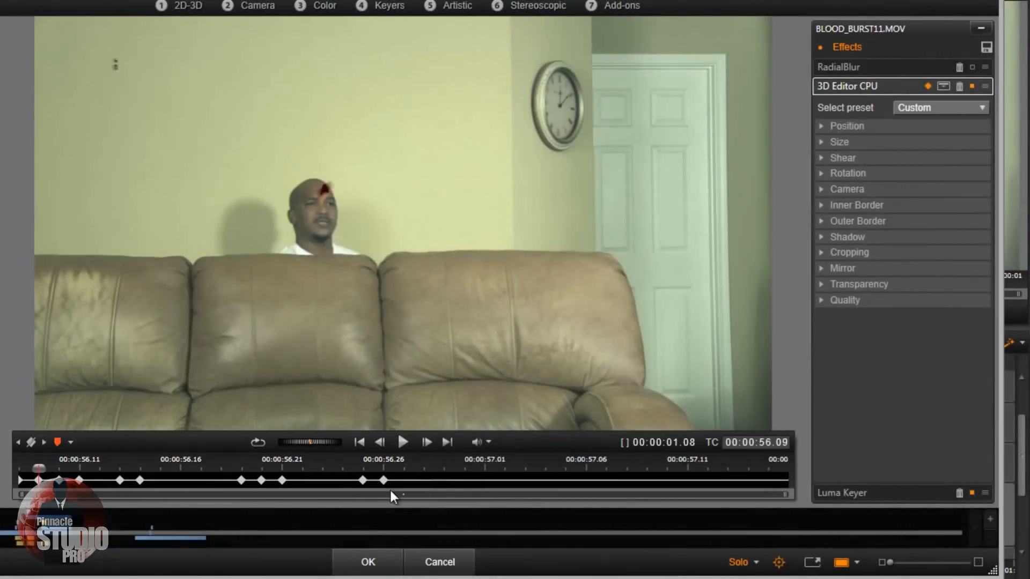
click(42, 443)
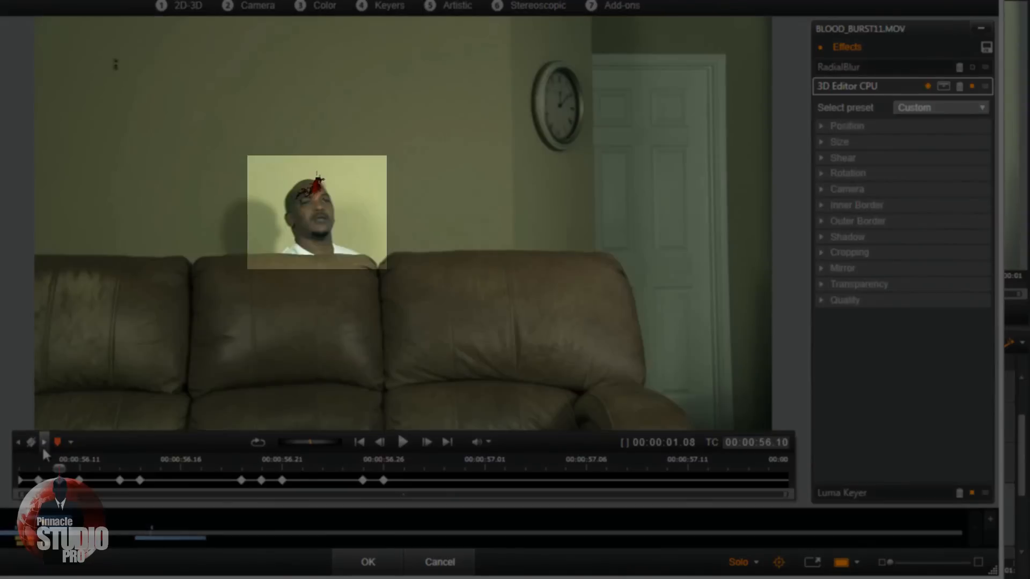
click(836, 127)
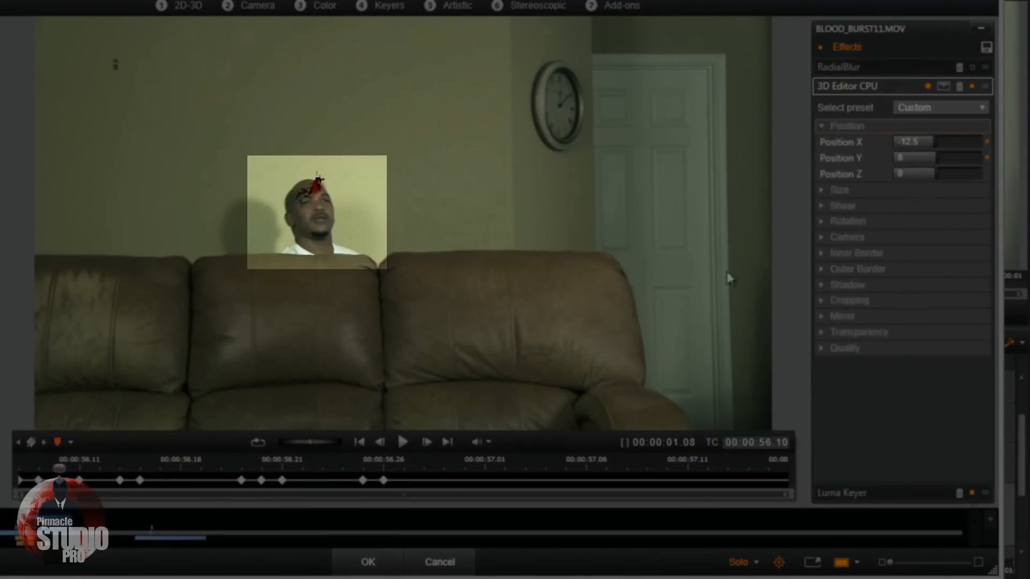
click(44, 443)
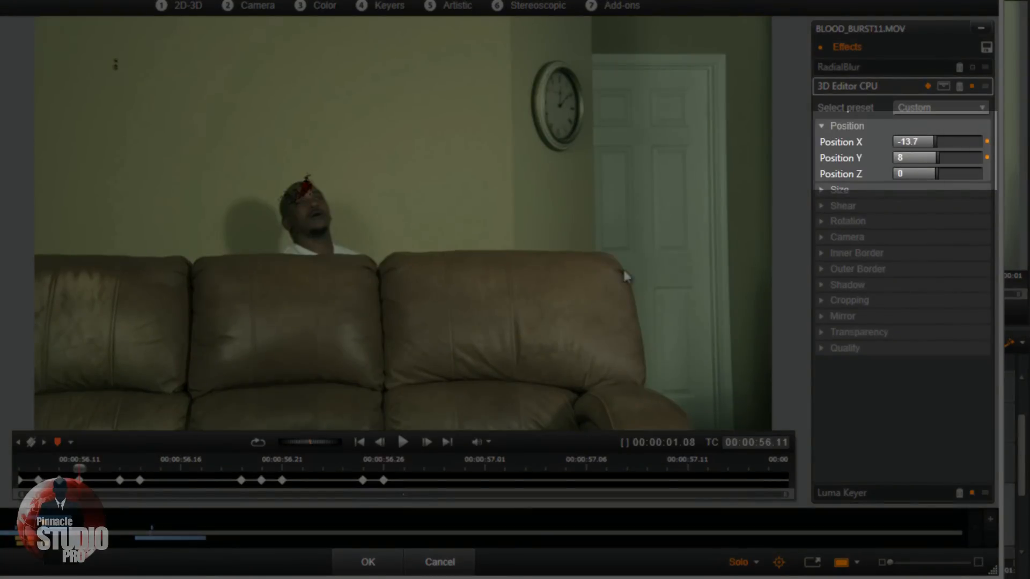
click(44, 443)
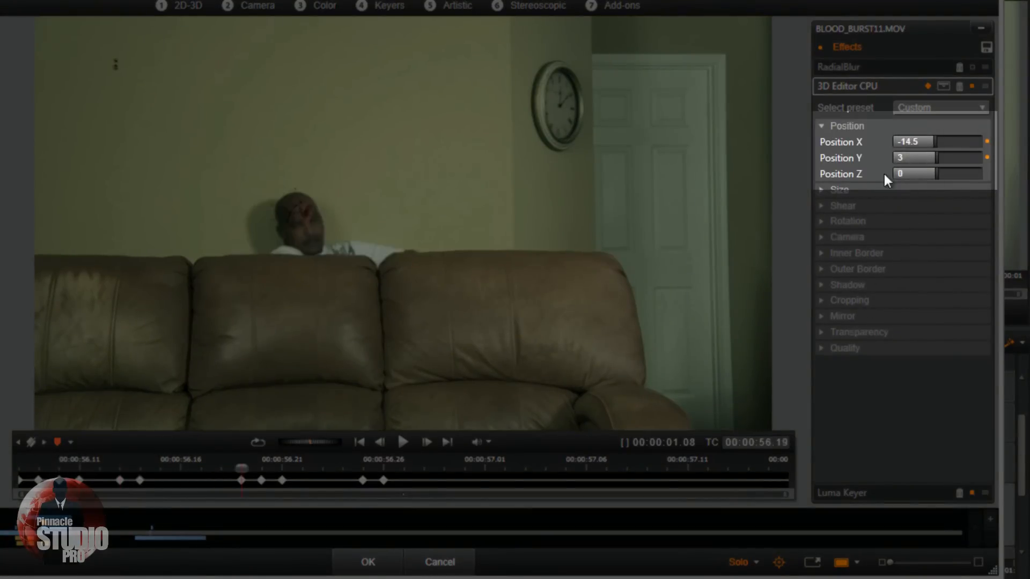
click(43, 443)
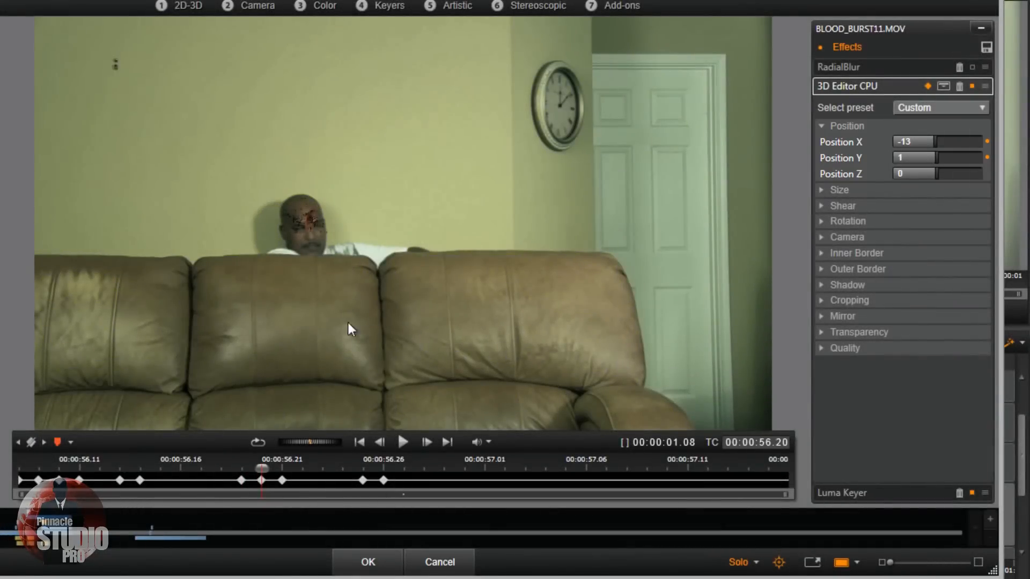
click(822, 127)
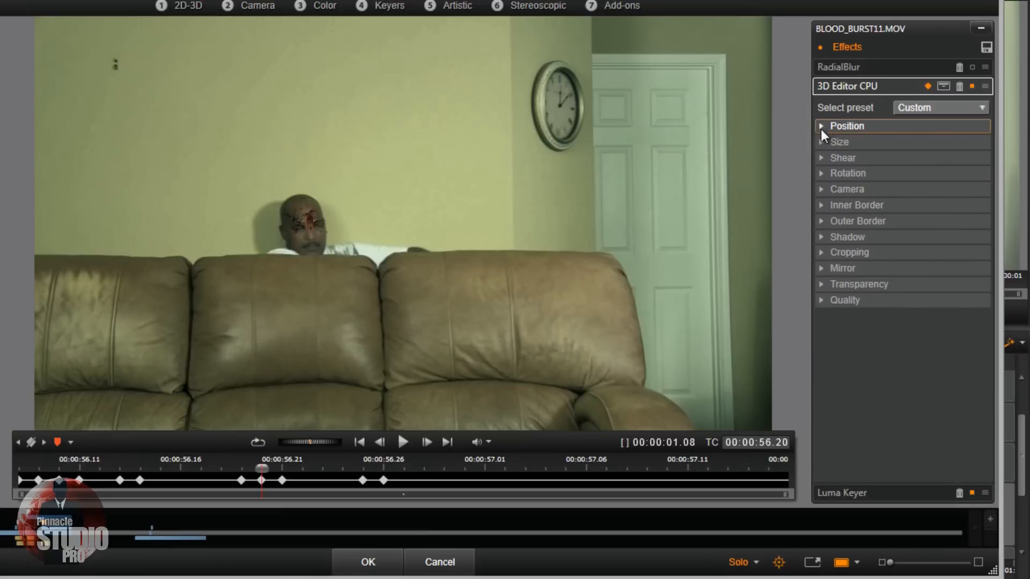